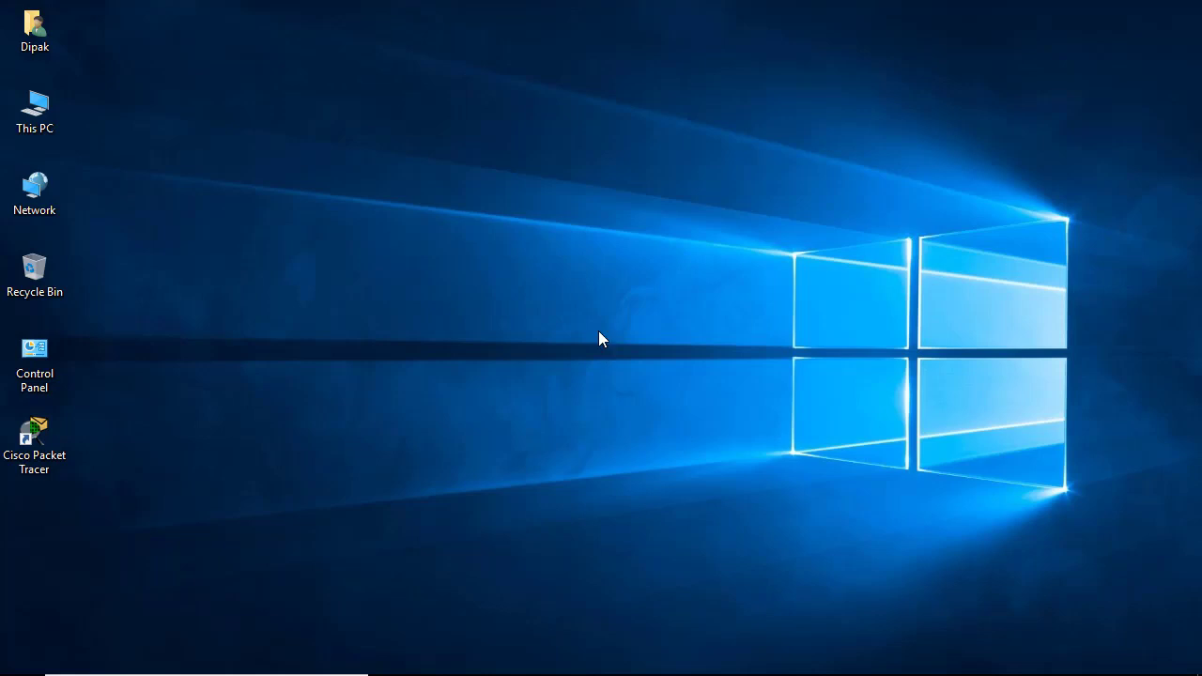
Step: Open Cisco Packet Tracer and place two 2950T-24 switches side by side in the logical workspace
{"action": "double_click", "coordinate": [5, 438]}
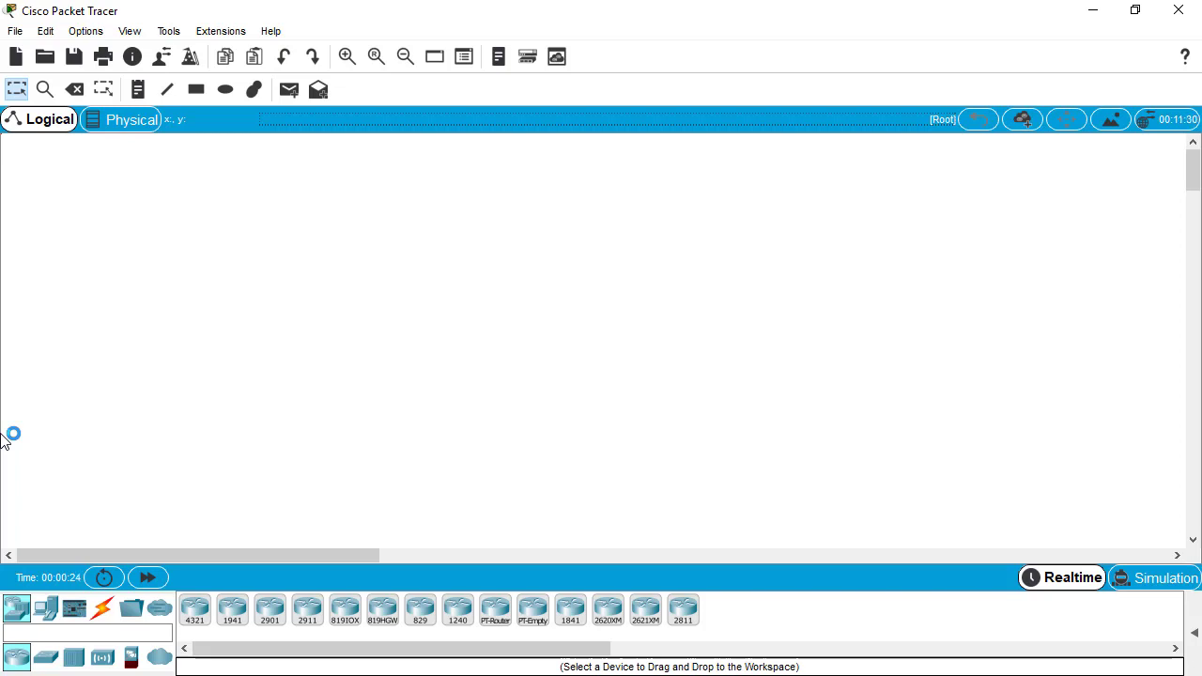
{"action": "left_click", "coordinate": [45, 660]}
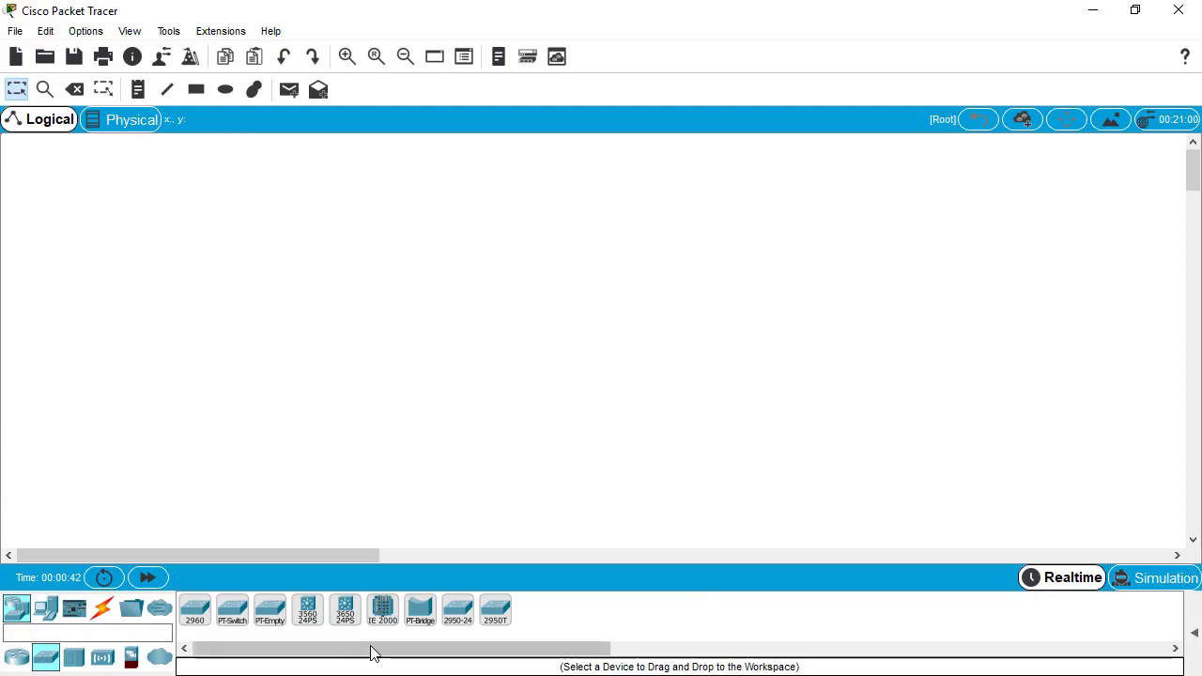
{"action": "left_click", "coordinate": [505, 621]}
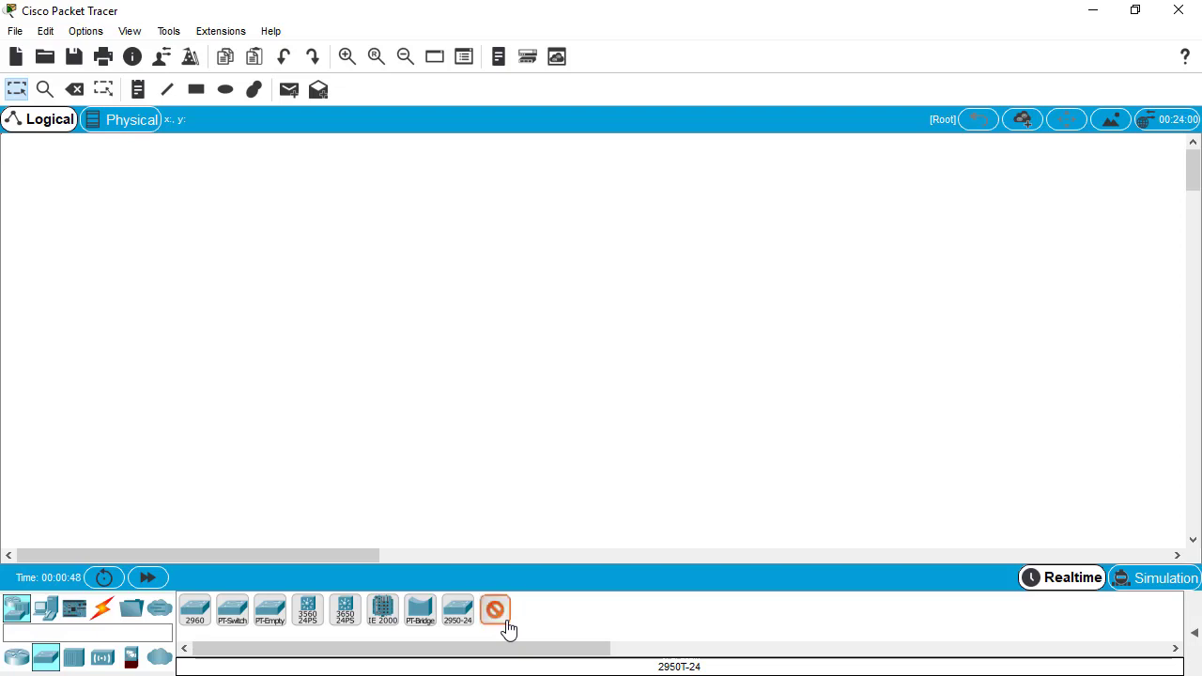
{"action": "left_click", "coordinate": [184, 239]}
{"action": "left_click", "coordinate": [469, 243]}
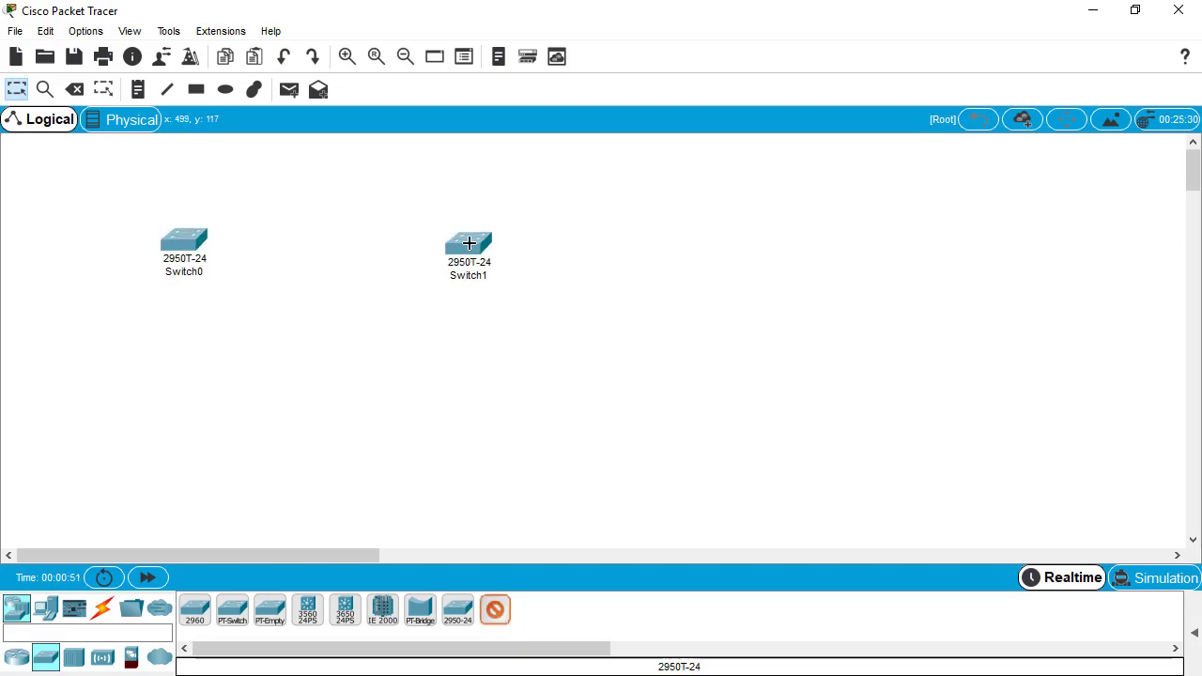
Step: Place three generic PCs in a row below Switch0, two close together and the third spaced apart from them
{"action": "left_click", "coordinate": [49, 616]}
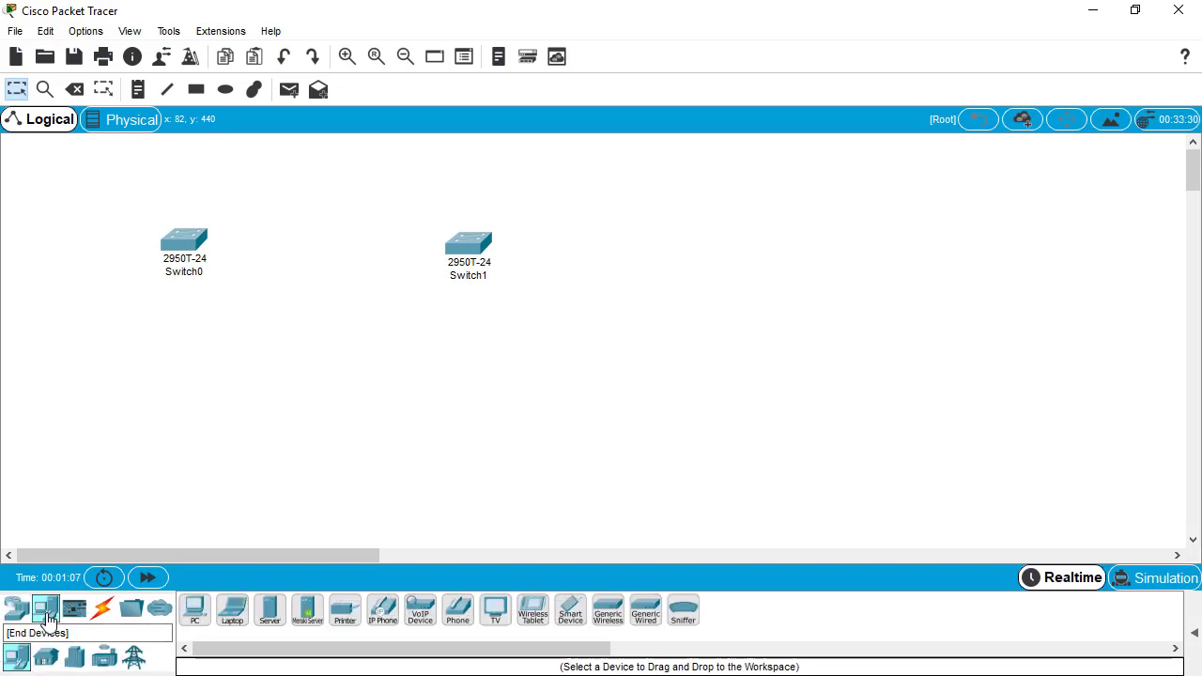
{"action": "left_click", "coordinate": [192, 616]}
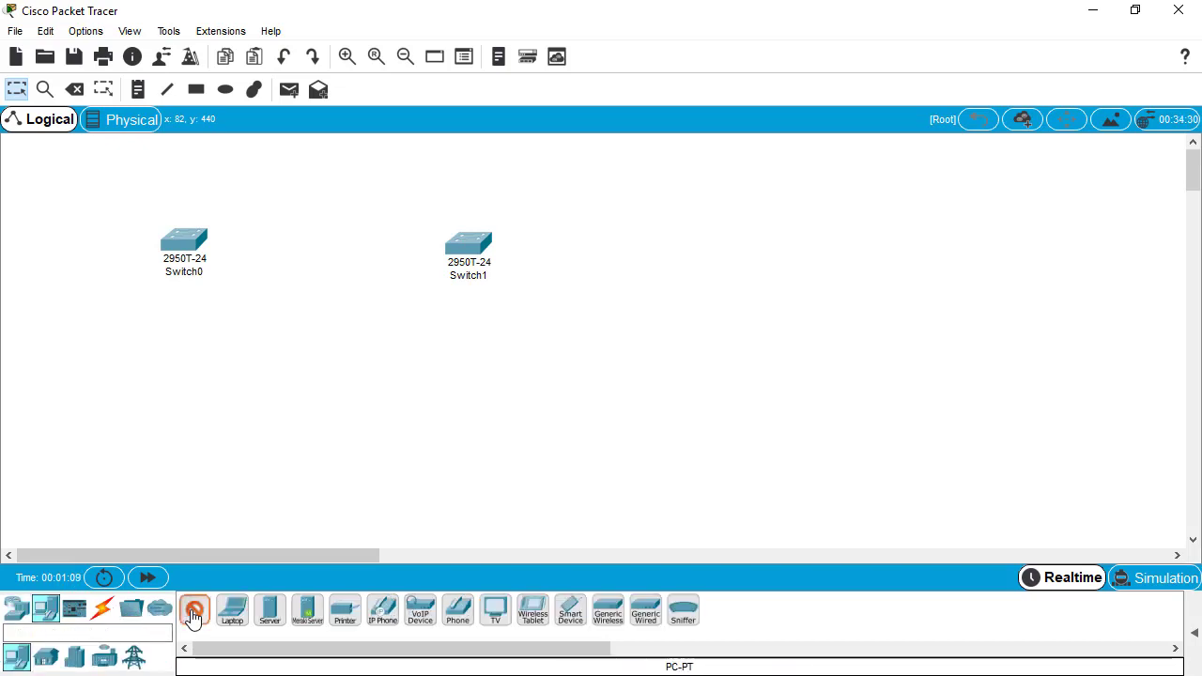
{"action": "left_click", "coordinate": [44, 423]}
{"action": "left_click", "coordinate": [101, 423]}
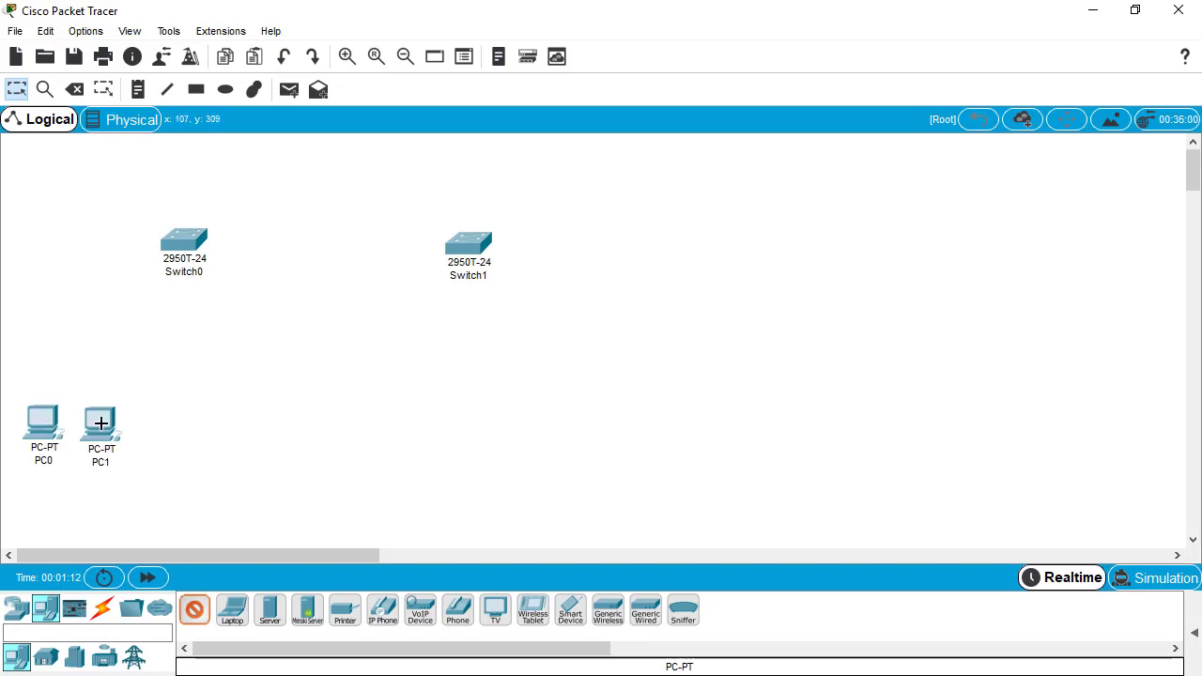
{"action": "left_click", "coordinate": [226, 413]}
Step: Place four more PCs around Switch1, two below it and two stacked beside it, aligning the upper stacked PC with the lower
{"action": "left_click", "coordinate": [467, 414]}
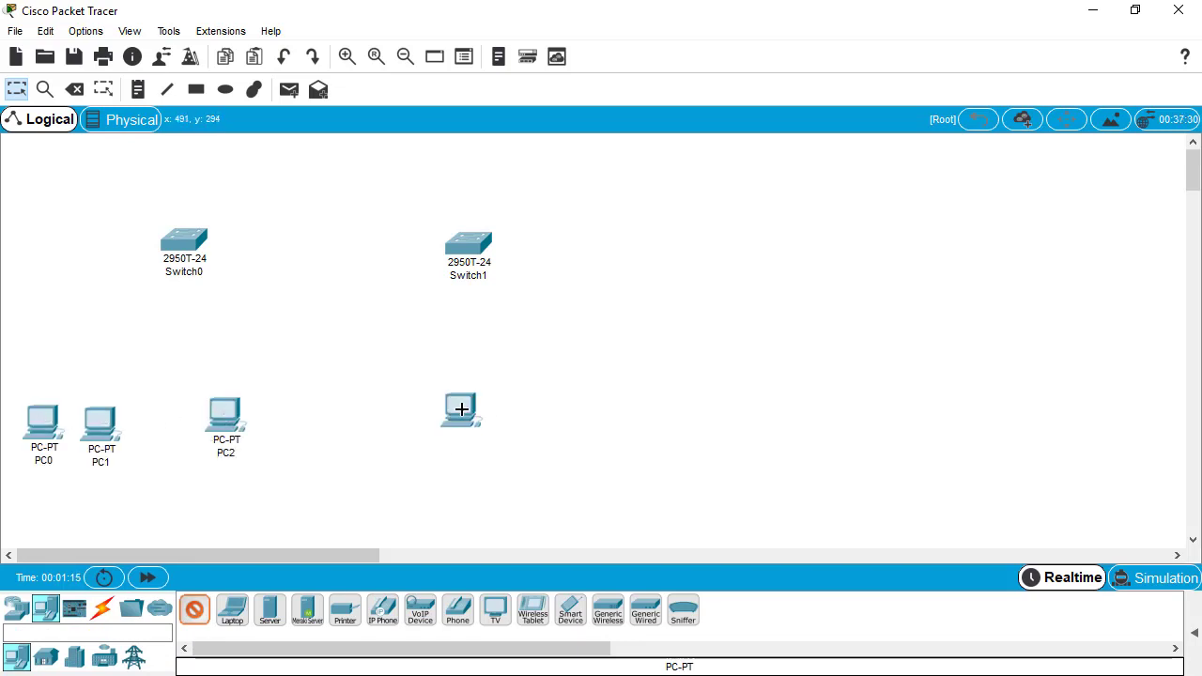
{"action": "left_click", "coordinate": [526, 413]}
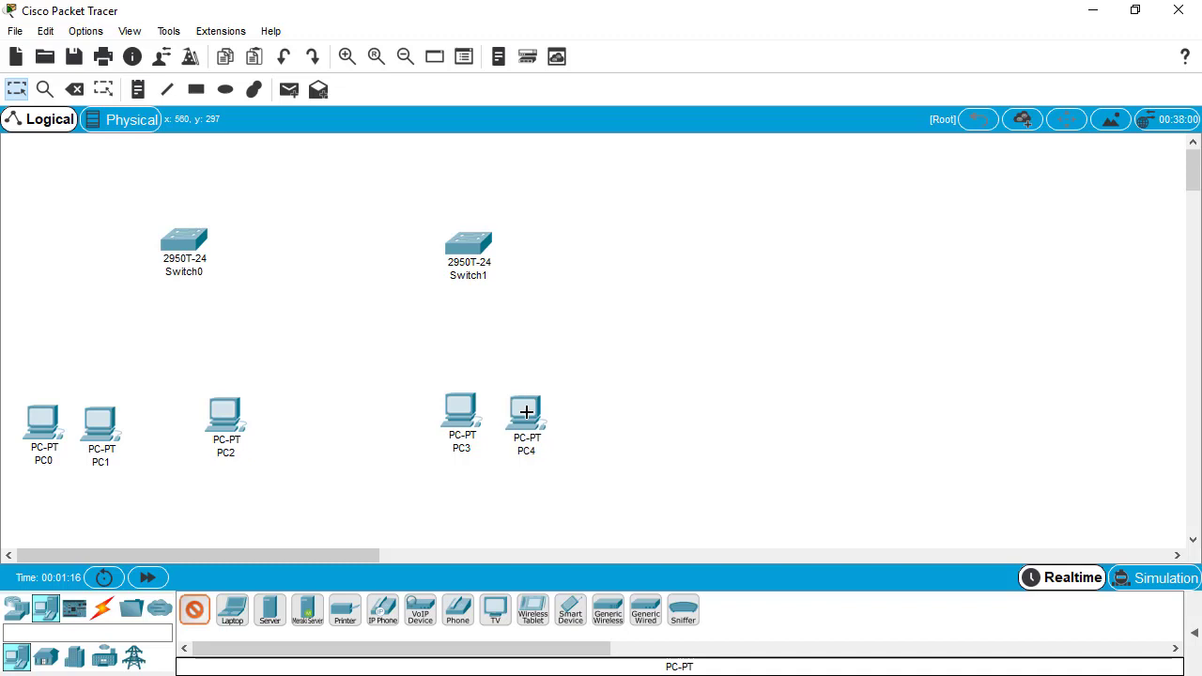
{"action": "left_click", "coordinate": [581, 296]}
{"action": "left_click", "coordinate": [574, 234]}
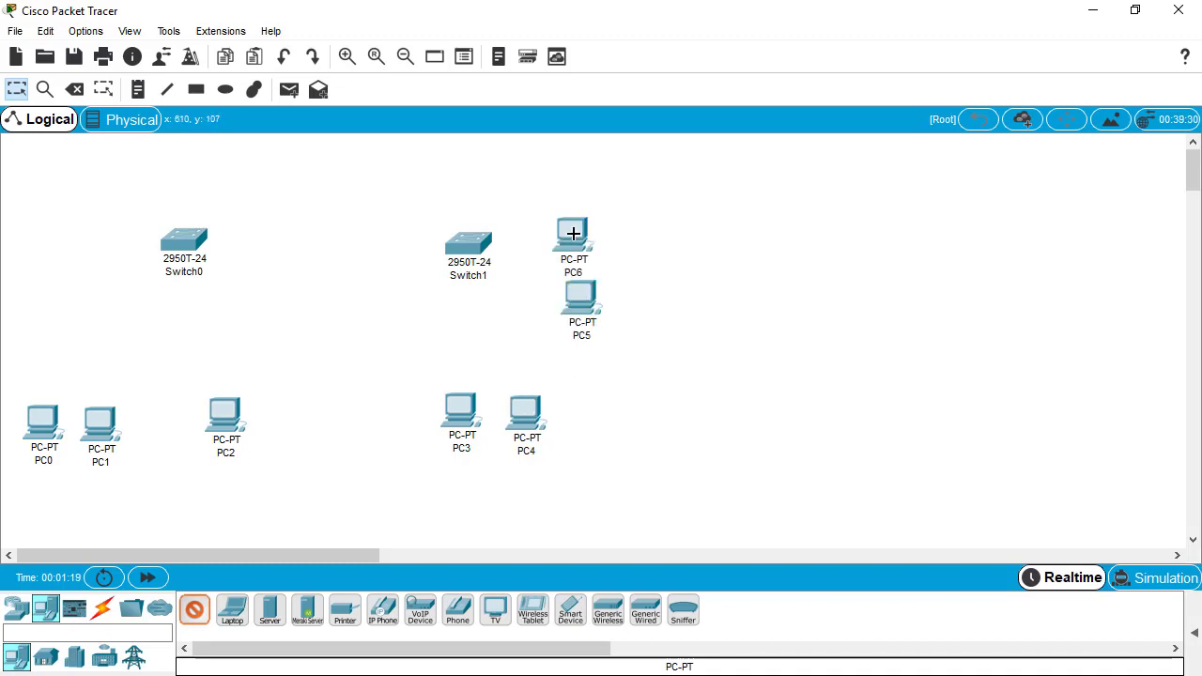
{"action": "left_click_drag", "start_coordinate": [575, 236], "coordinate": [582, 237]}
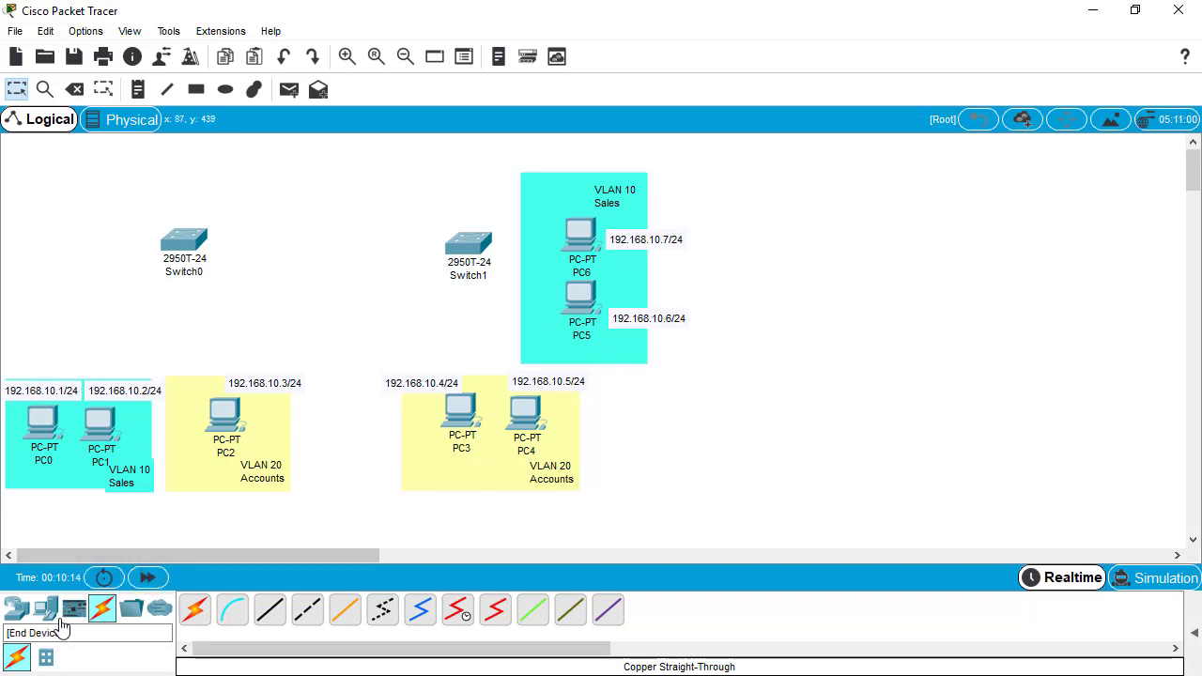
Step: Connect Switch0 to Switch1 with a copper cross-over cable, using GigabitEthernet0/1 on both switches
{"action": "left_click", "coordinate": [306, 612]}
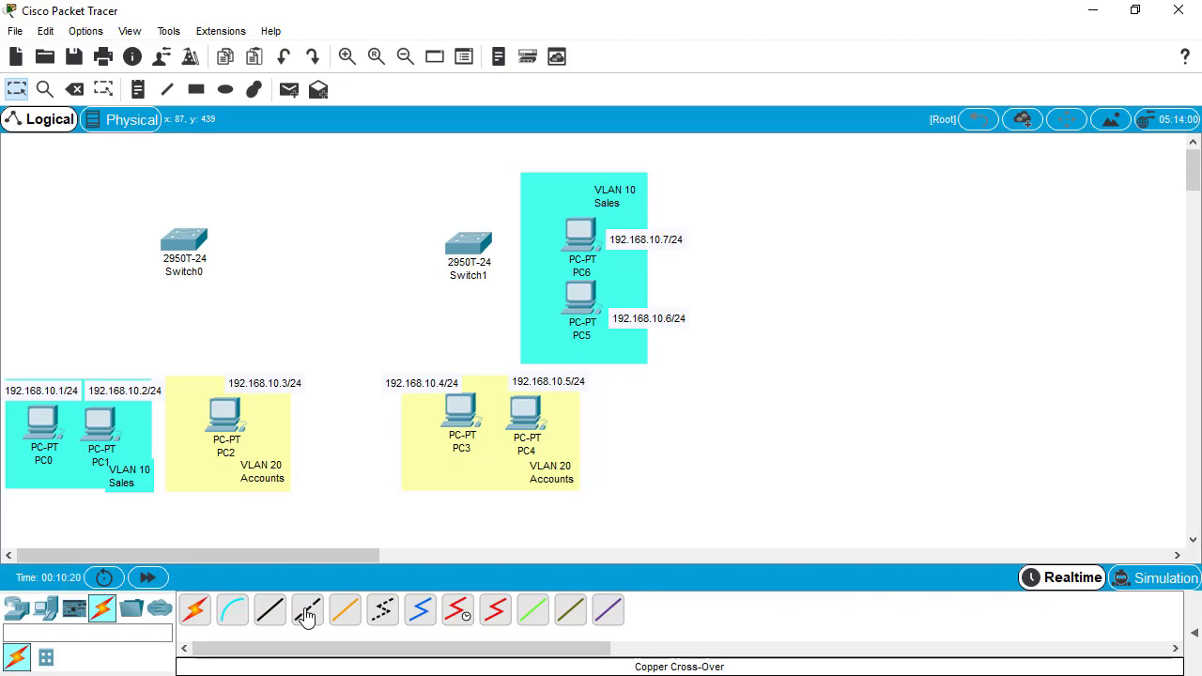
{"action": "left_click", "coordinate": [306, 612]}
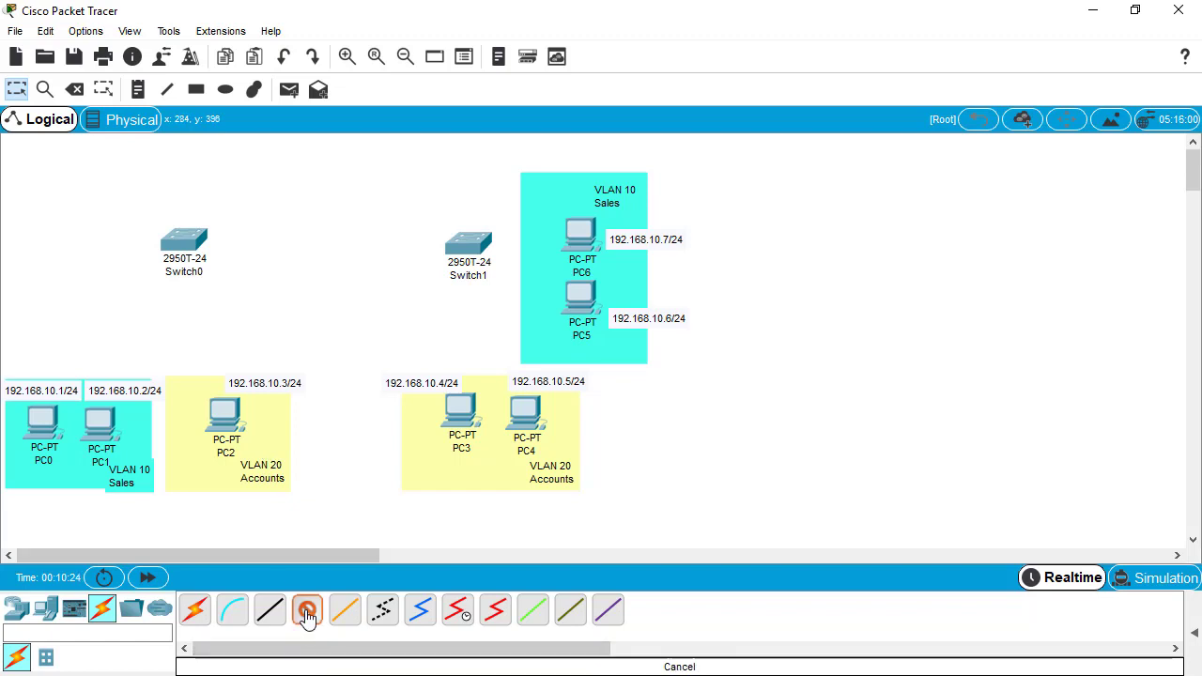
{"action": "left_click", "coordinate": [182, 243]}
{"action": "left_click", "coordinate": [281, 529]}
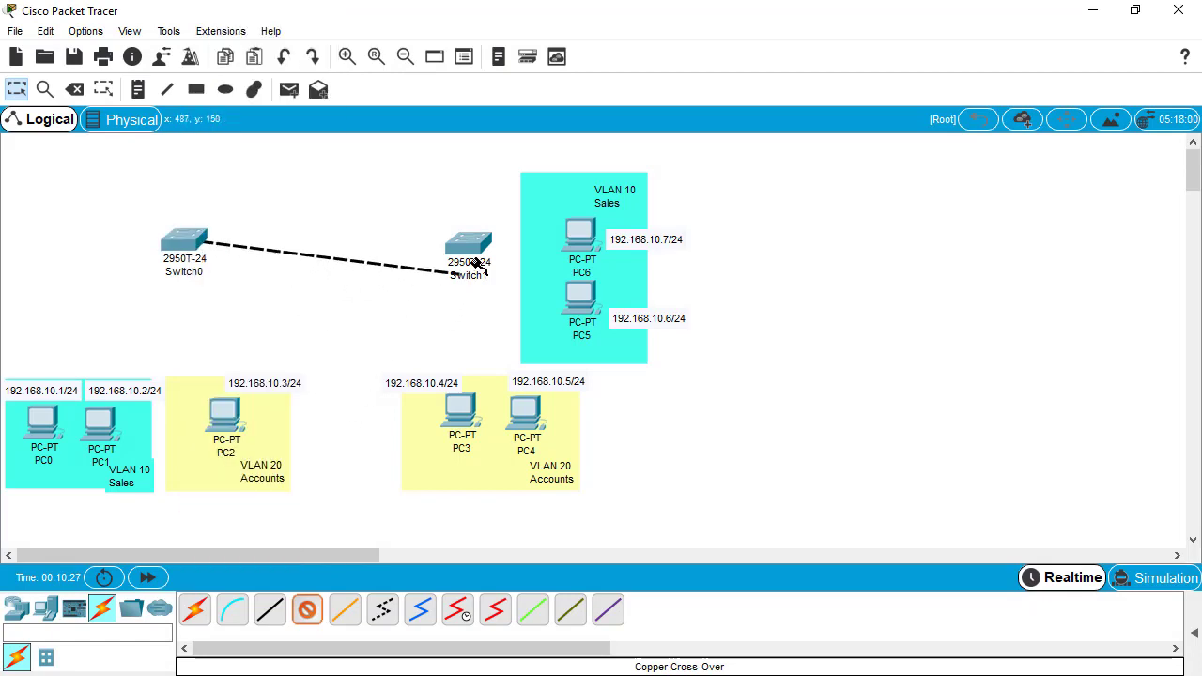
{"action": "left_click", "coordinate": [475, 242]}
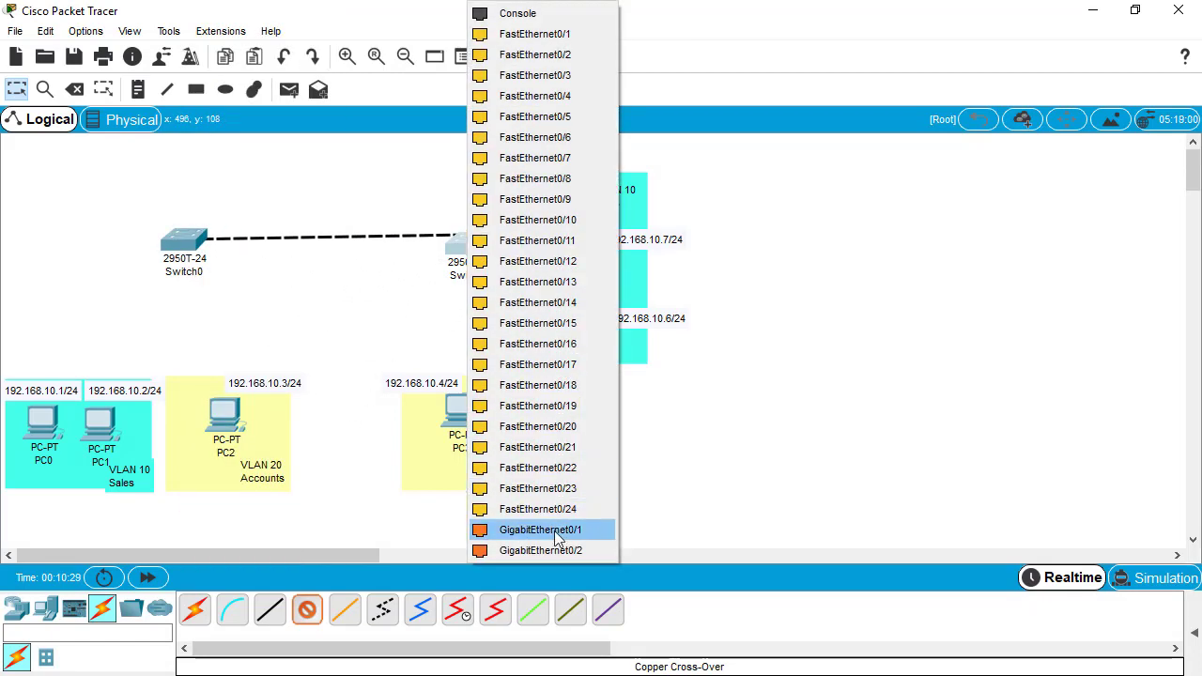
{"action": "left_click", "coordinate": [554, 531]}
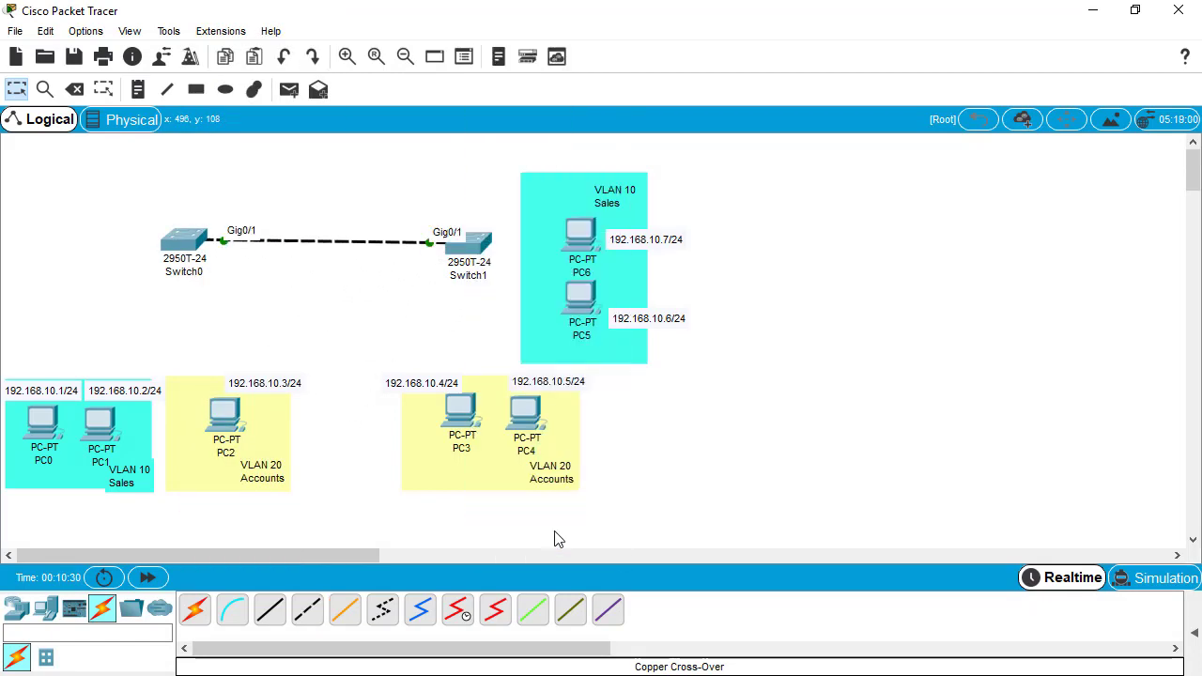
Step: Connect FastEthernet0/1 on Switch0 to FastEthernet0 on PC0 with a copper straight-through cable
{"action": "left_click", "coordinate": [270, 612]}
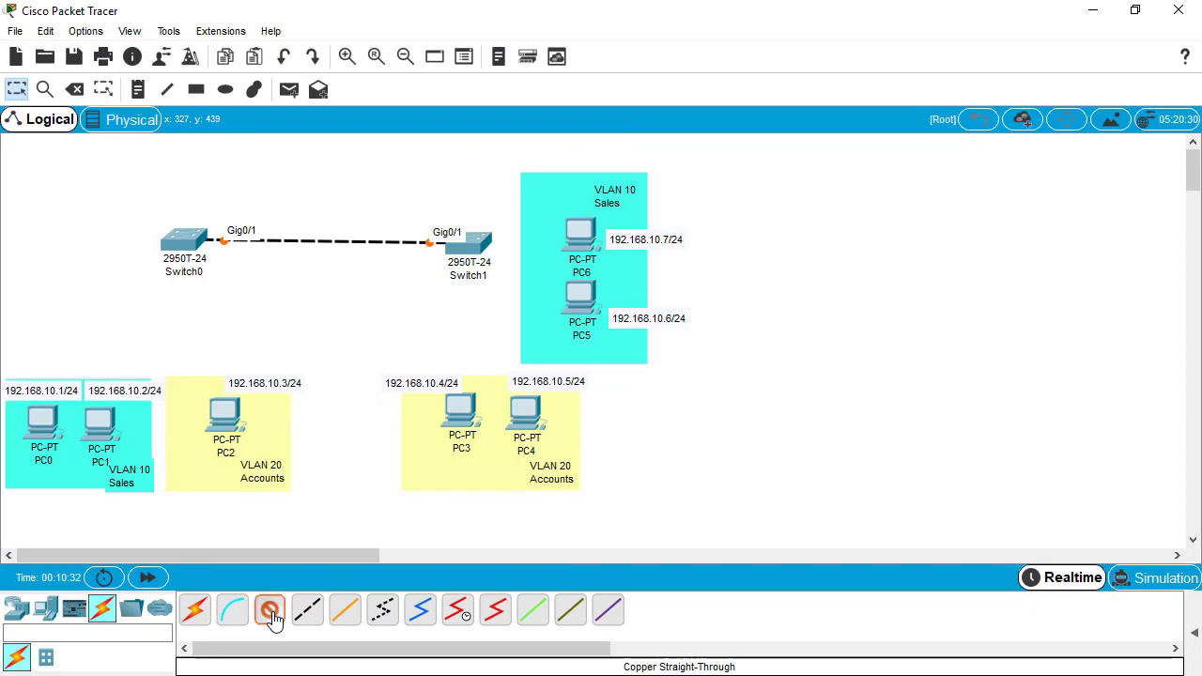
{"action": "left_click", "coordinate": [186, 242]}
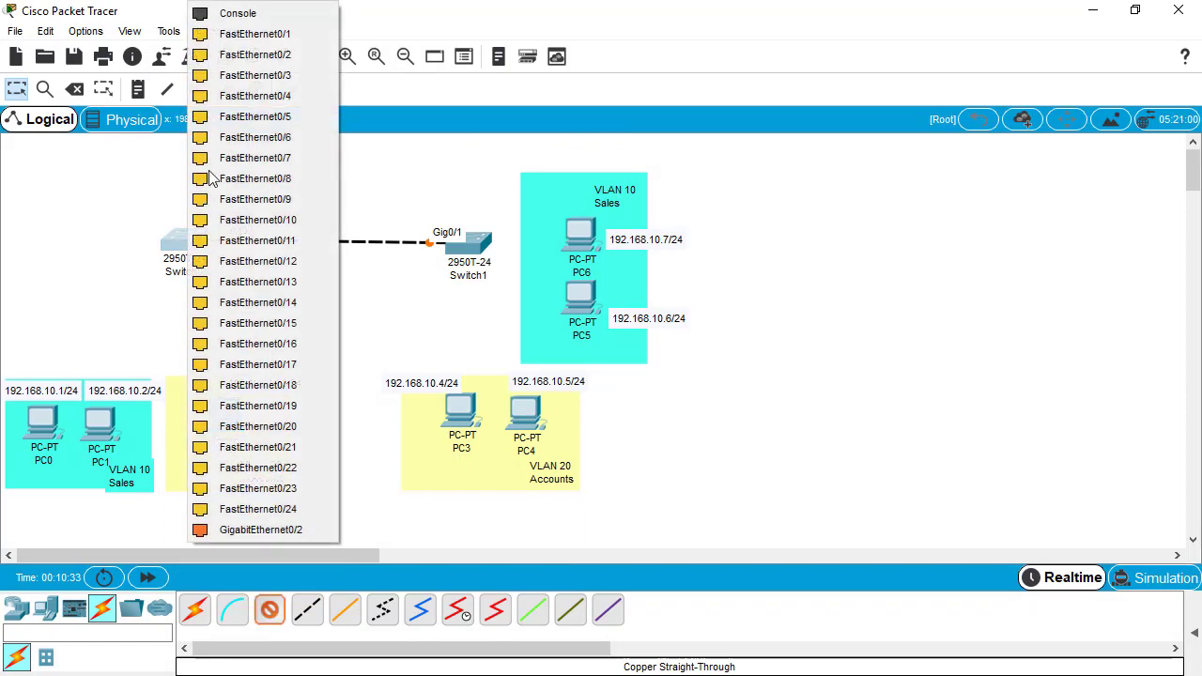
{"action": "left_click", "coordinate": [267, 34]}
{"action": "left_click", "coordinate": [43, 424]}
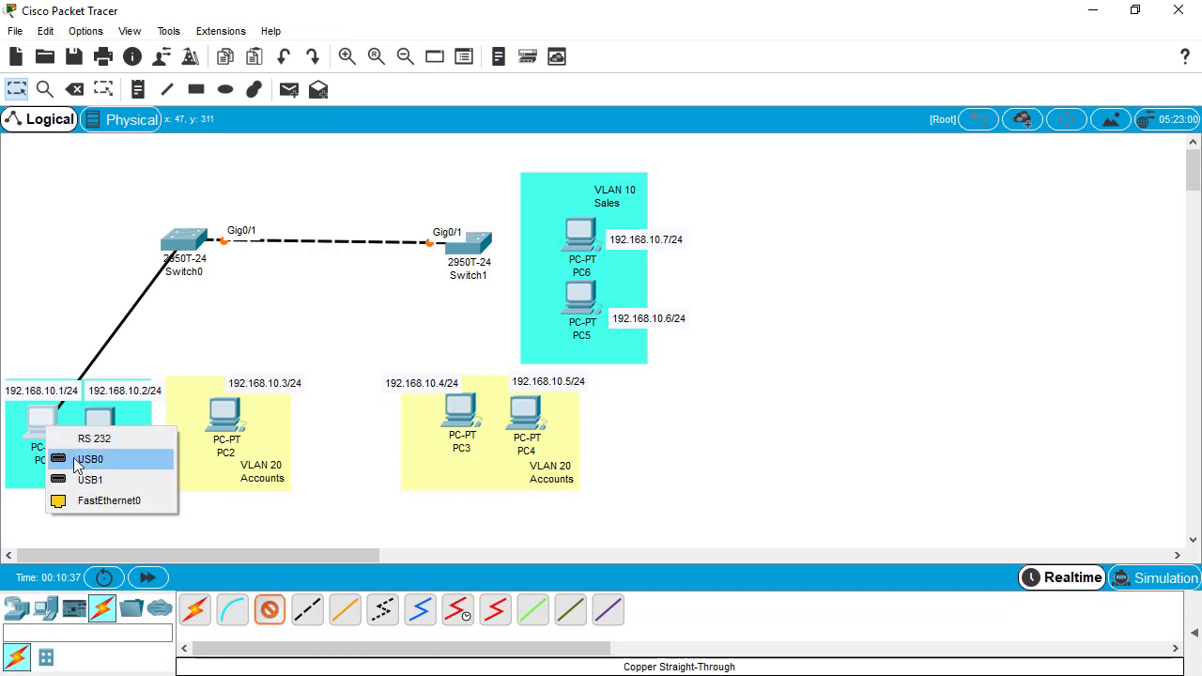
{"action": "left_click", "coordinate": [108, 500]}
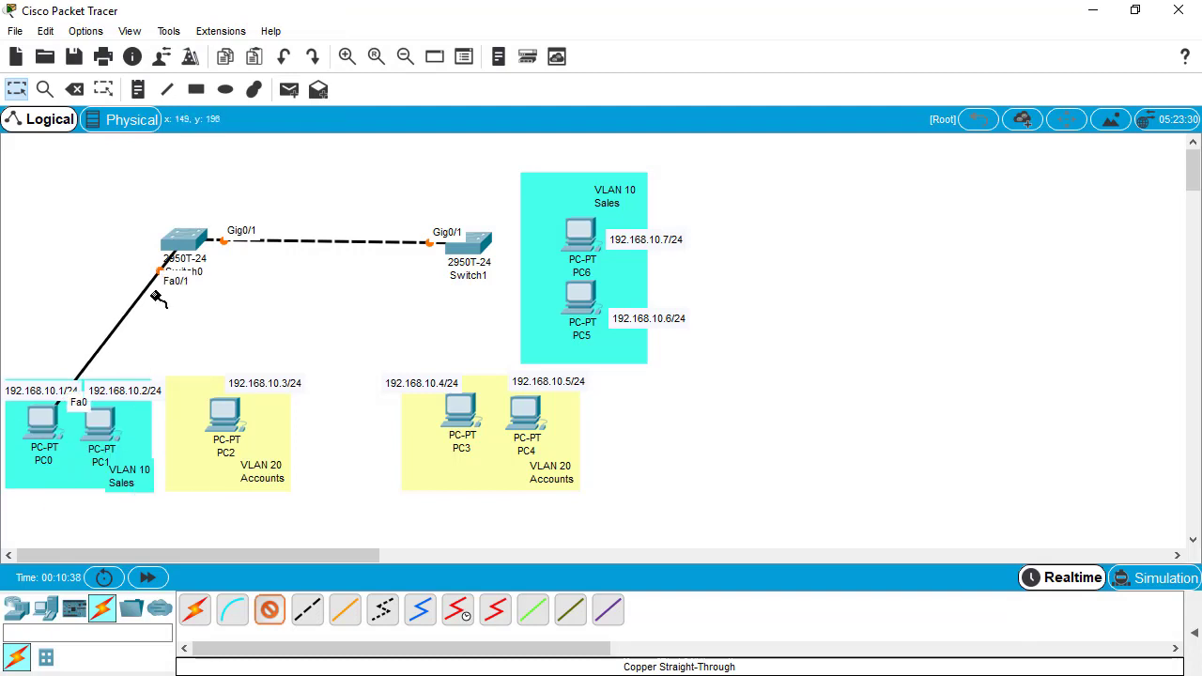
Step: Connect FastEthernet0/2 on Switch0 to FastEthernet0 on PC1 with a copper straight-through cable
{"action": "left_click", "coordinate": [185, 238]}
{"action": "left_click", "coordinate": [286, 36]}
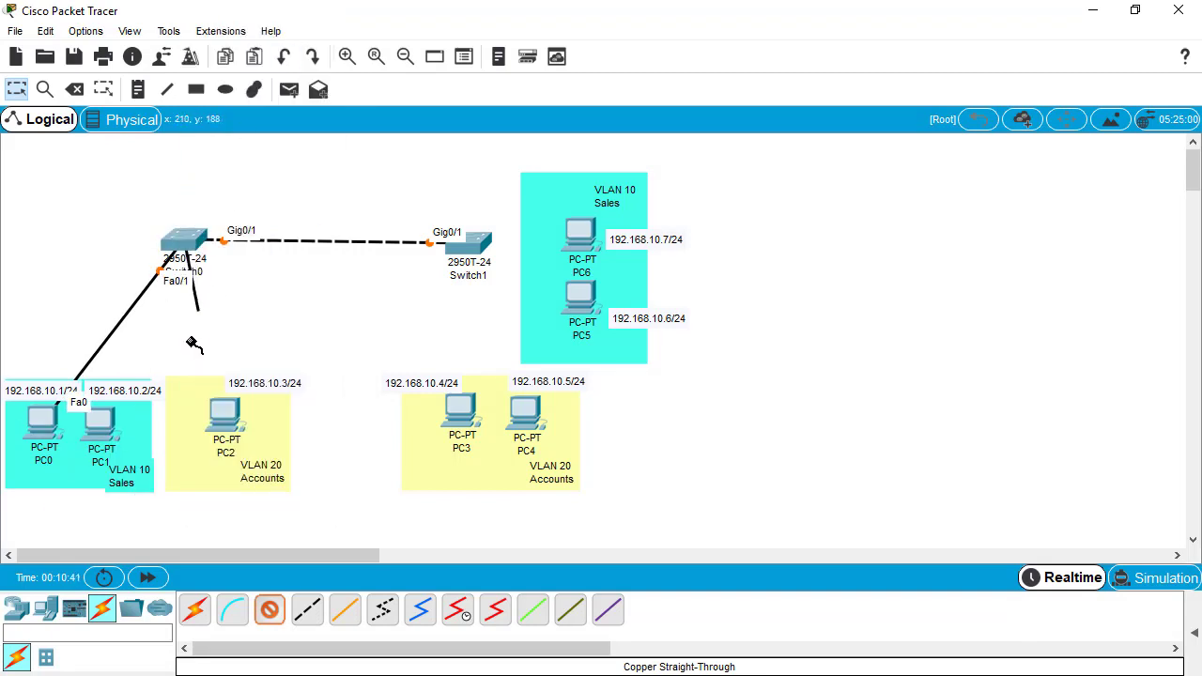
{"action": "left_click", "coordinate": [105, 436]}
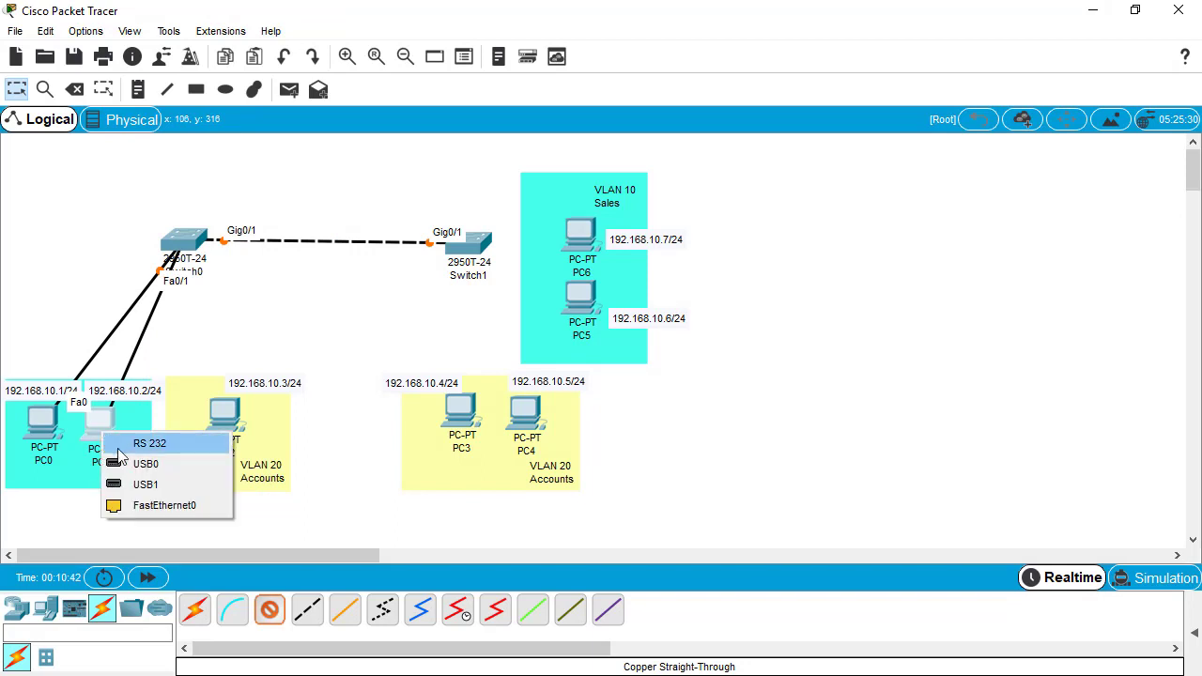
{"action": "left_click", "coordinate": [164, 505]}
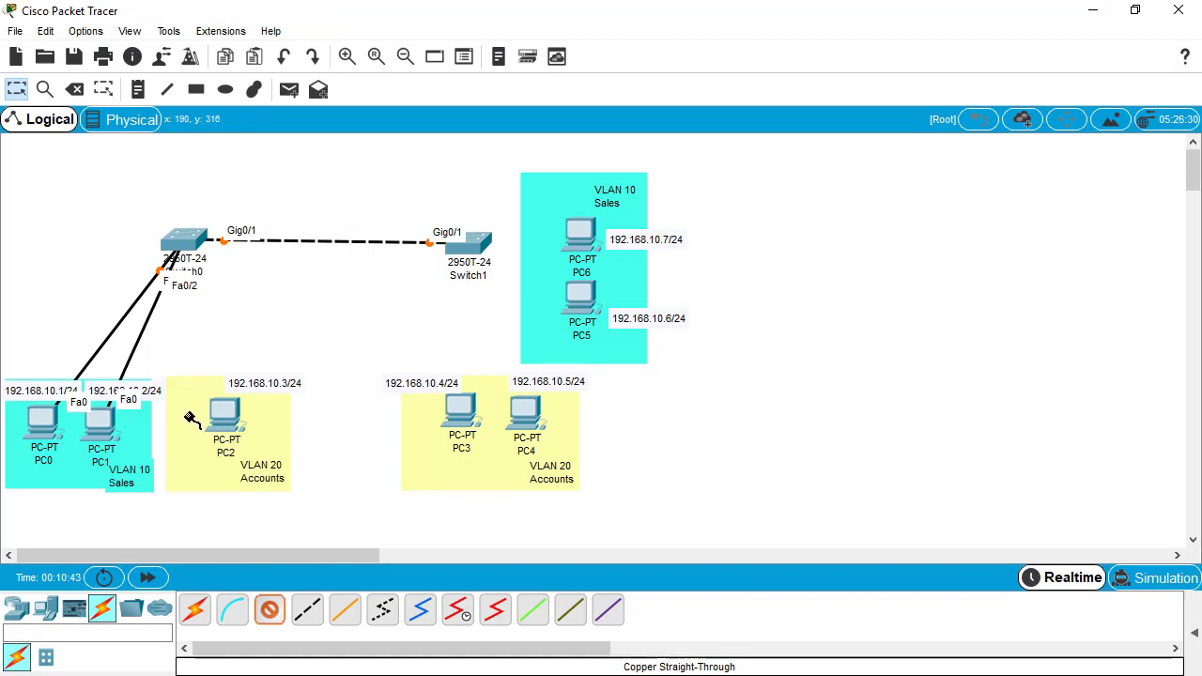
Step: Connect FastEthernet0/3 on Switch0 to FastEthernet0 on PC2 with a copper straight-through cable
{"action": "left_click", "coordinate": [185, 238]}
{"action": "left_click", "coordinate": [305, 36]}
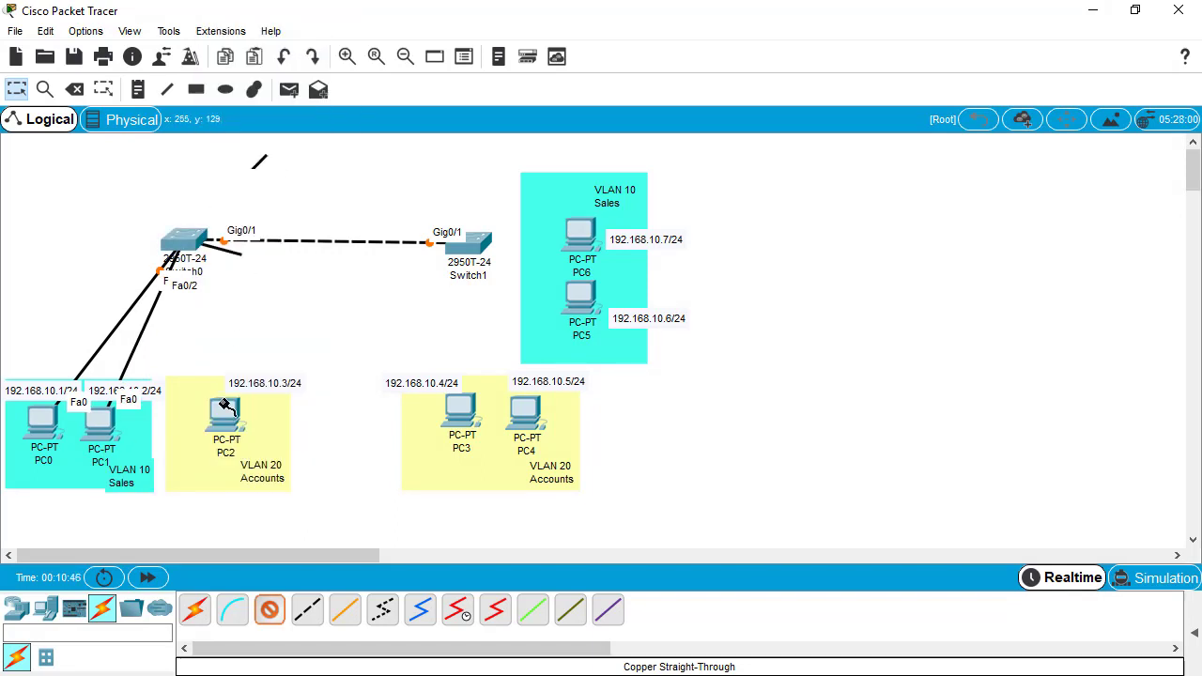
{"action": "left_click", "coordinate": [224, 416]}
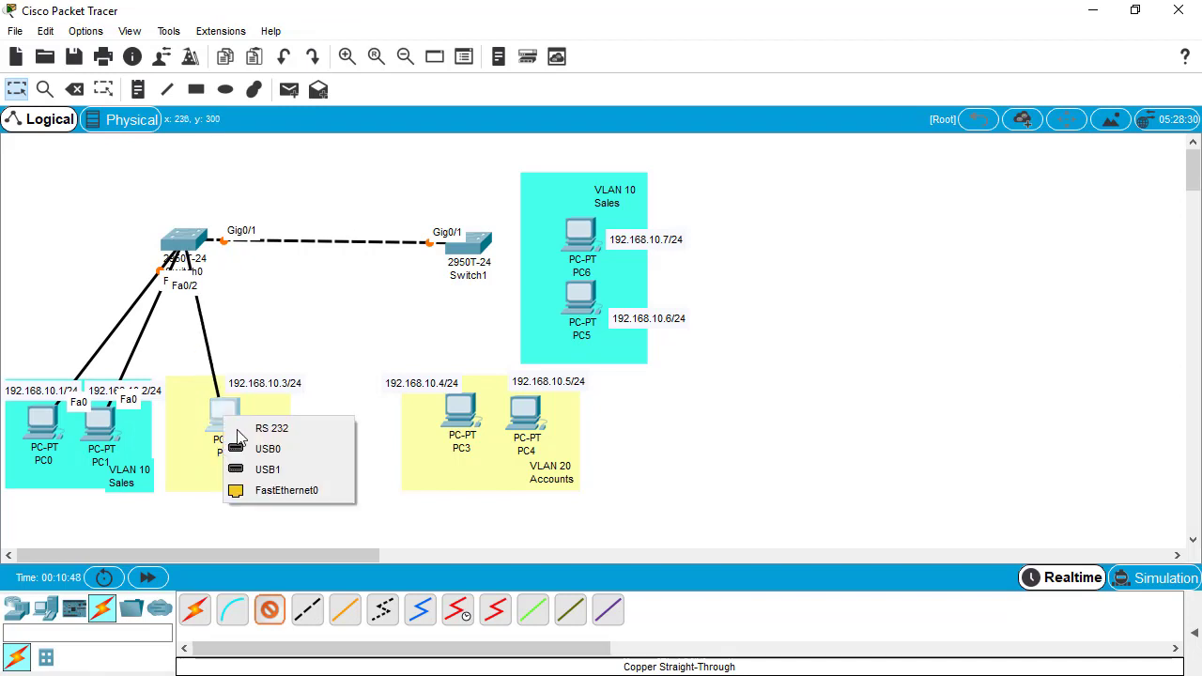
{"action": "left_click", "coordinate": [278, 490]}
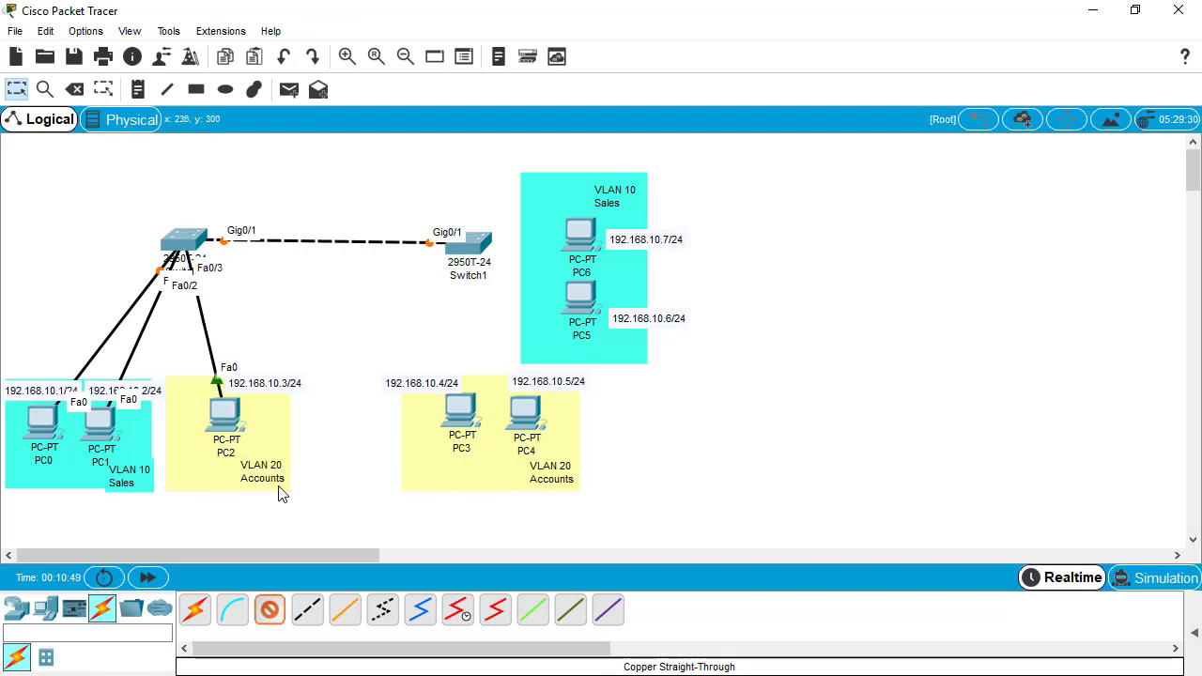
Step: Connect FastEthernet0/1 on Switch1 to FastEthernet0 on PC3 with a copper straight-through cable
{"action": "left_click", "coordinate": [468, 249]}
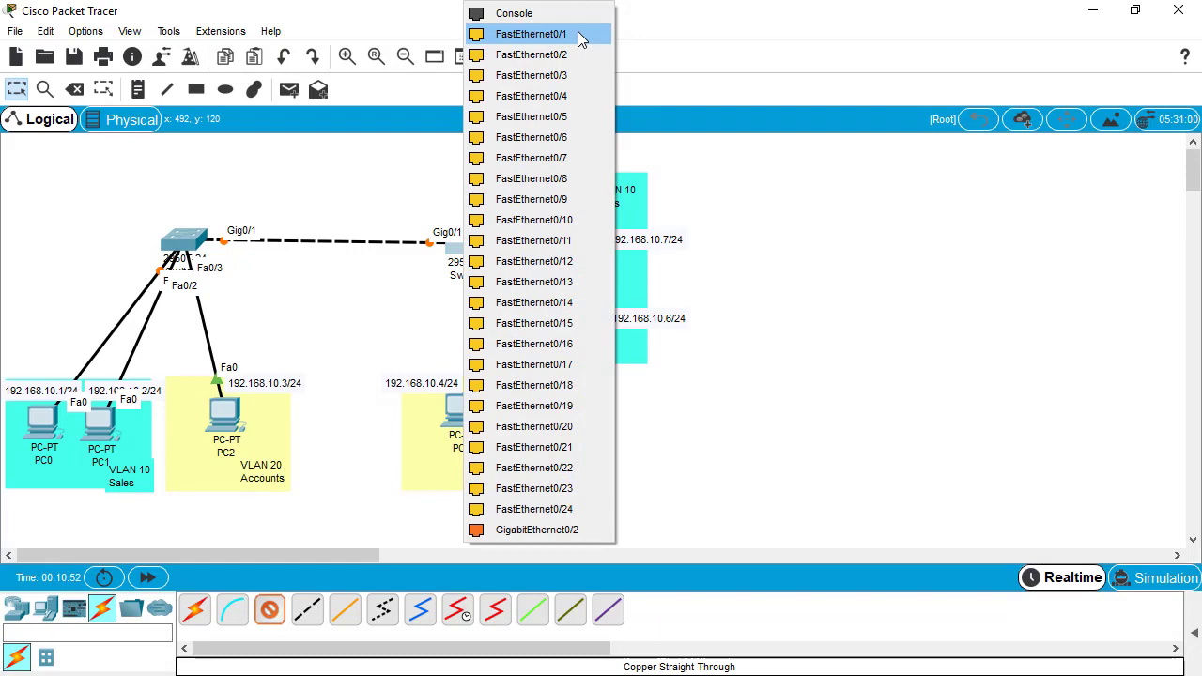
{"action": "left_click", "coordinate": [579, 36]}
{"action": "left_click", "coordinate": [458, 413]}
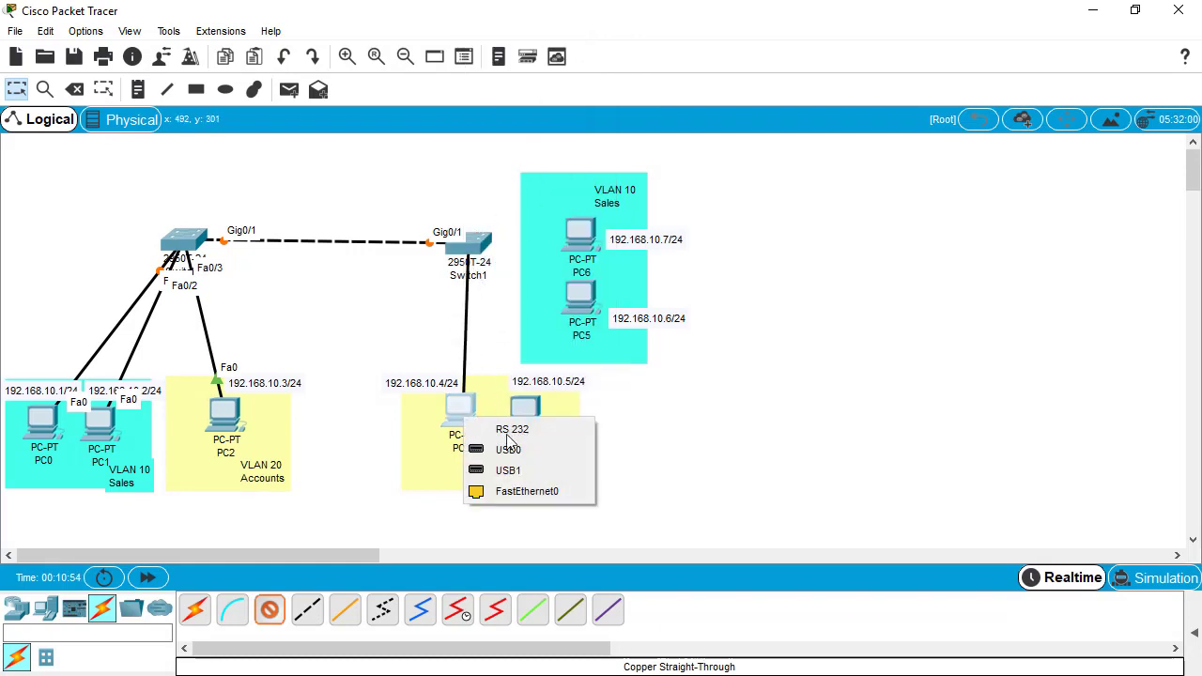
{"action": "left_click", "coordinate": [532, 500]}
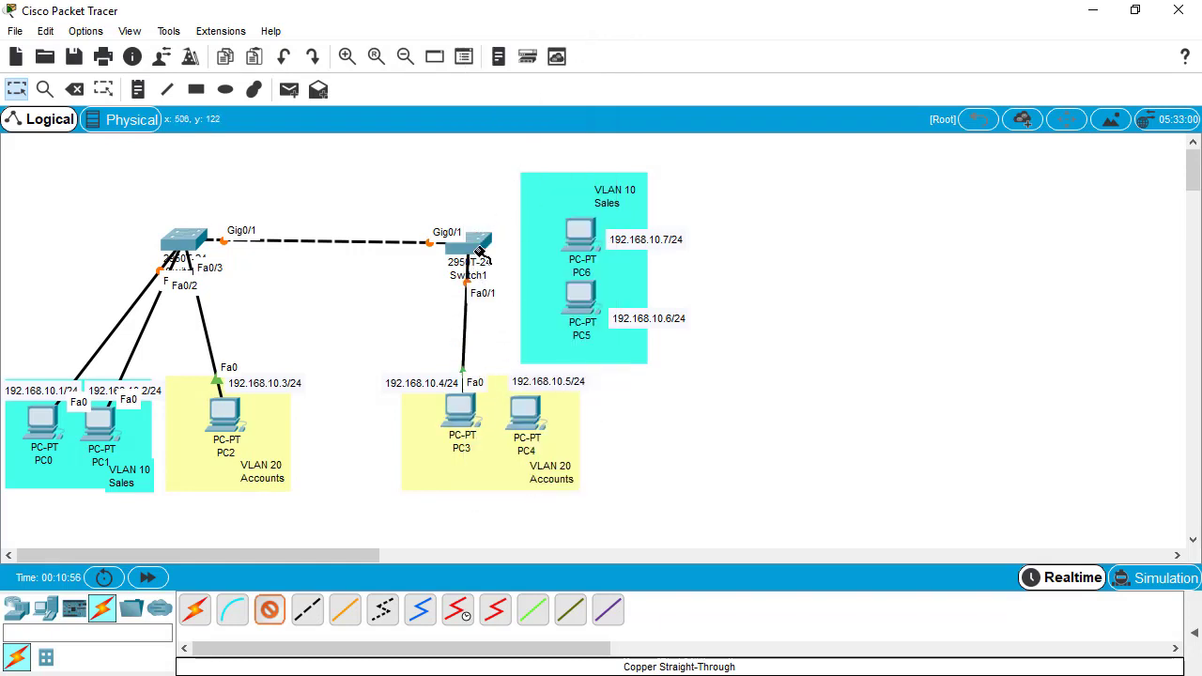
Step: Connect FastEthernet0/2 on Switch1 to FastEthernet0 on PC4 with a copper straight-through cable
{"action": "left_click", "coordinate": [474, 244]}
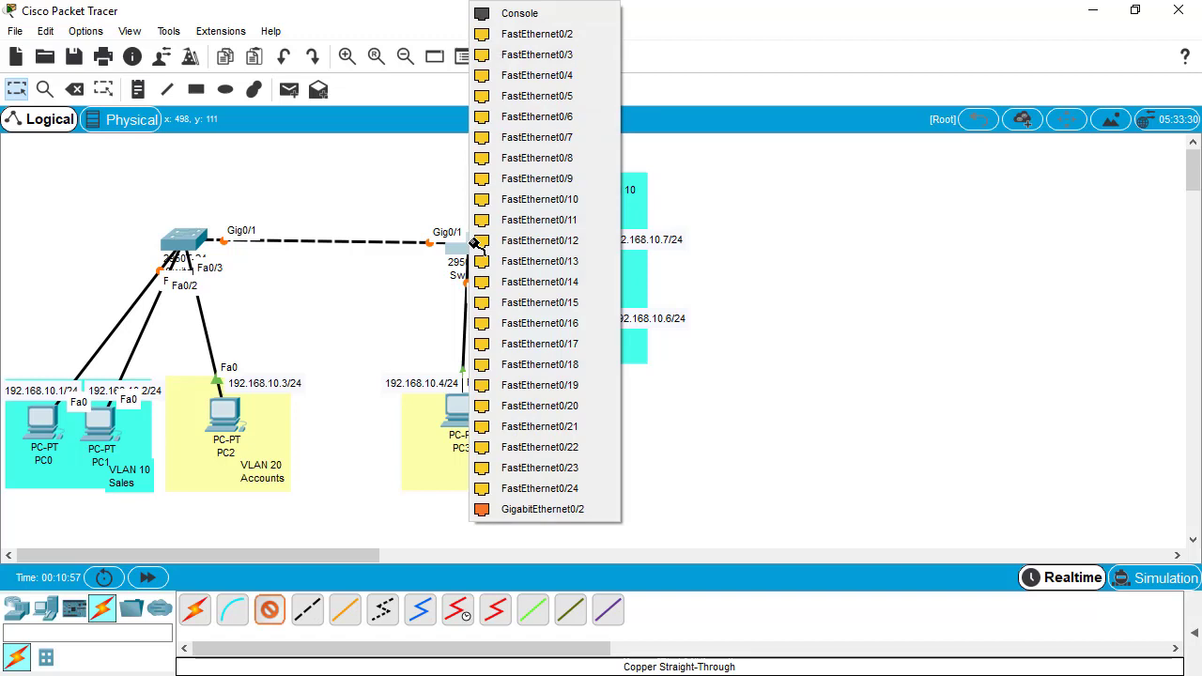
{"action": "left_click", "coordinate": [531, 36]}
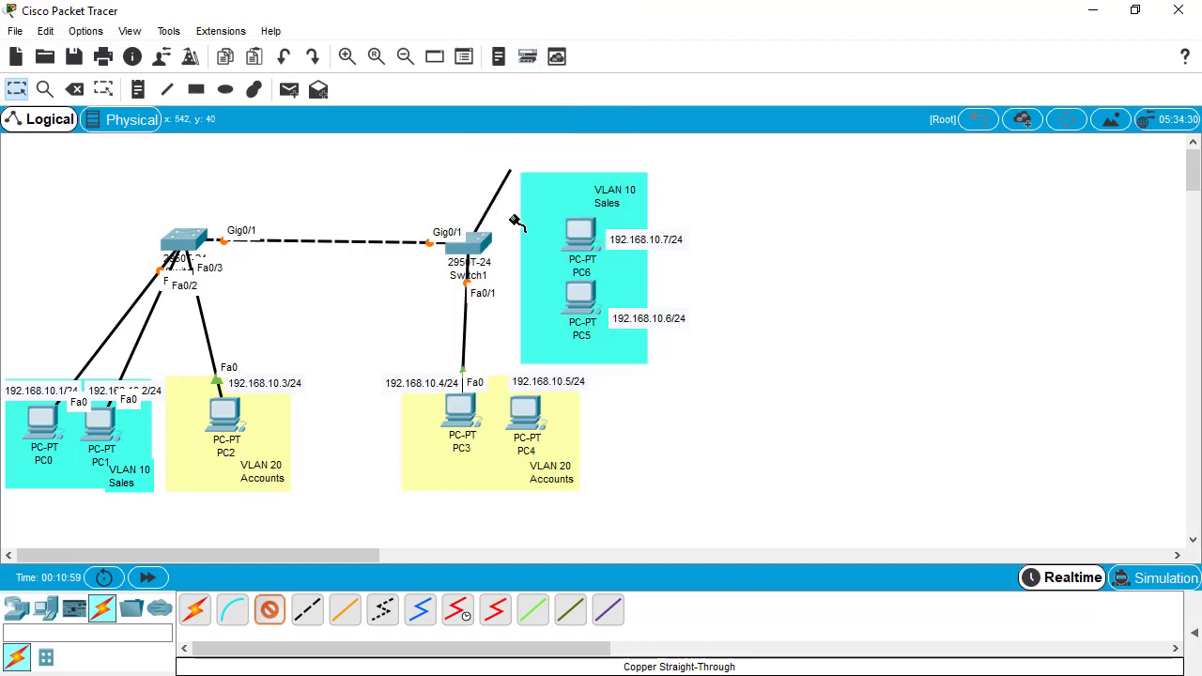
{"action": "left_click", "coordinate": [526, 414]}
{"action": "left_click", "coordinate": [563, 492]}
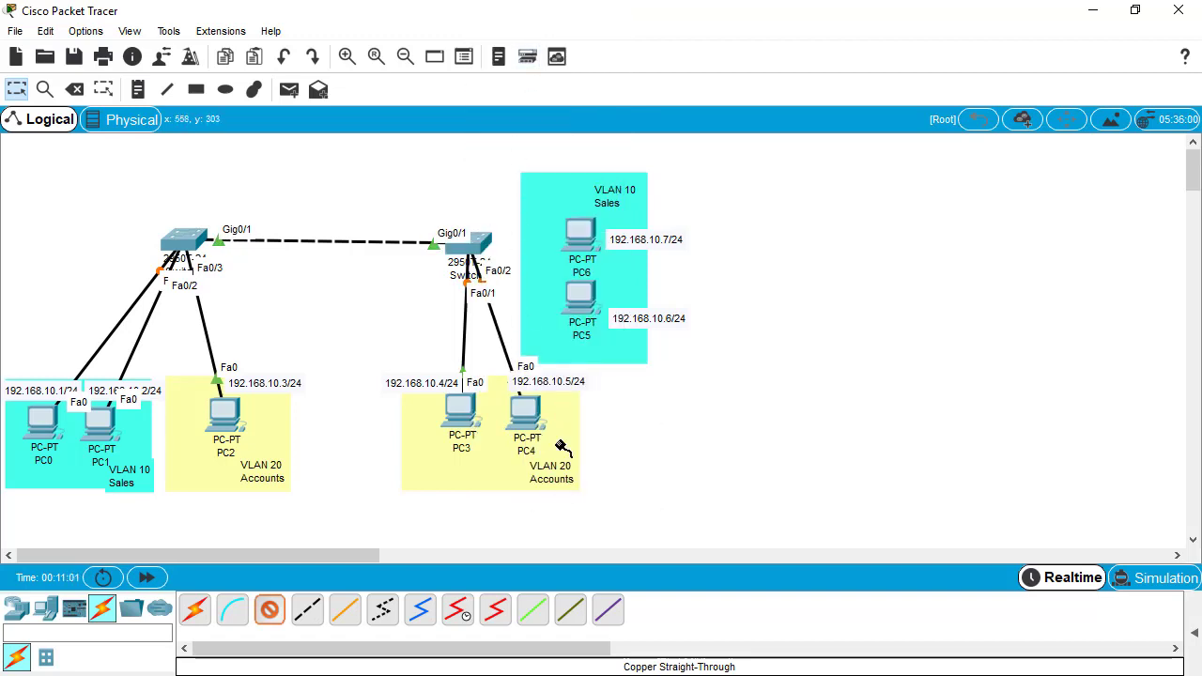
Step: Connect FastEthernet0/3 on Switch1 to FastEthernet0 on PC5 with a copper straight-through cable
{"action": "left_click", "coordinate": [472, 249]}
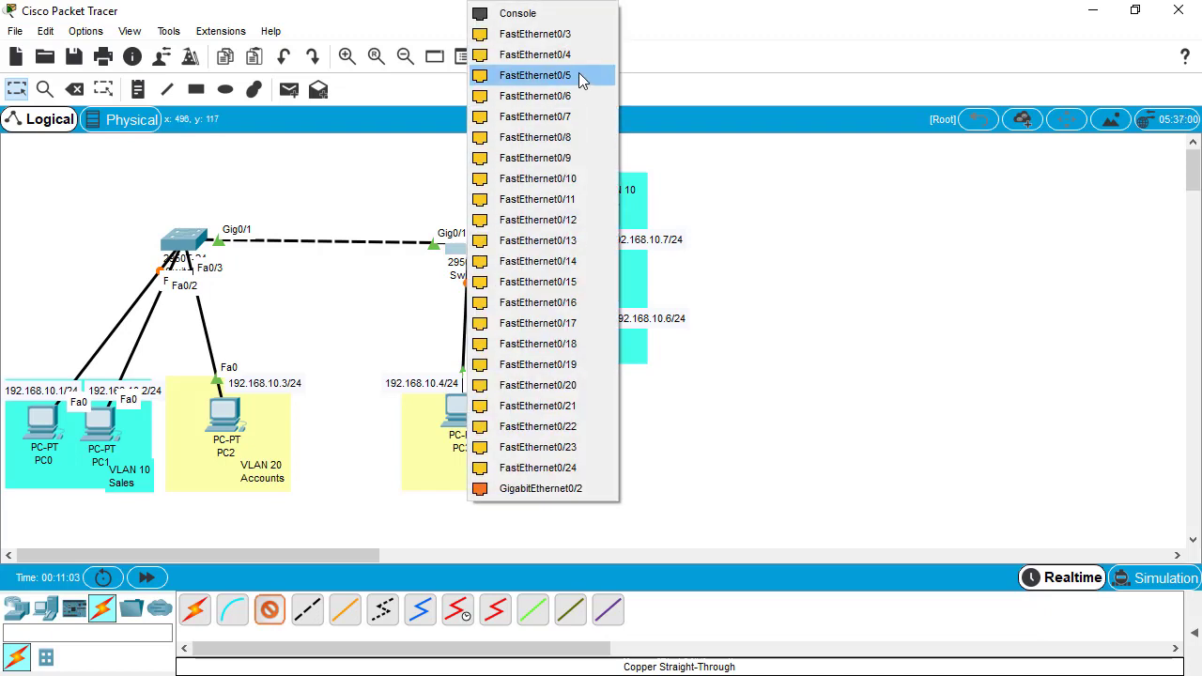
{"action": "left_click", "coordinate": [553, 35]}
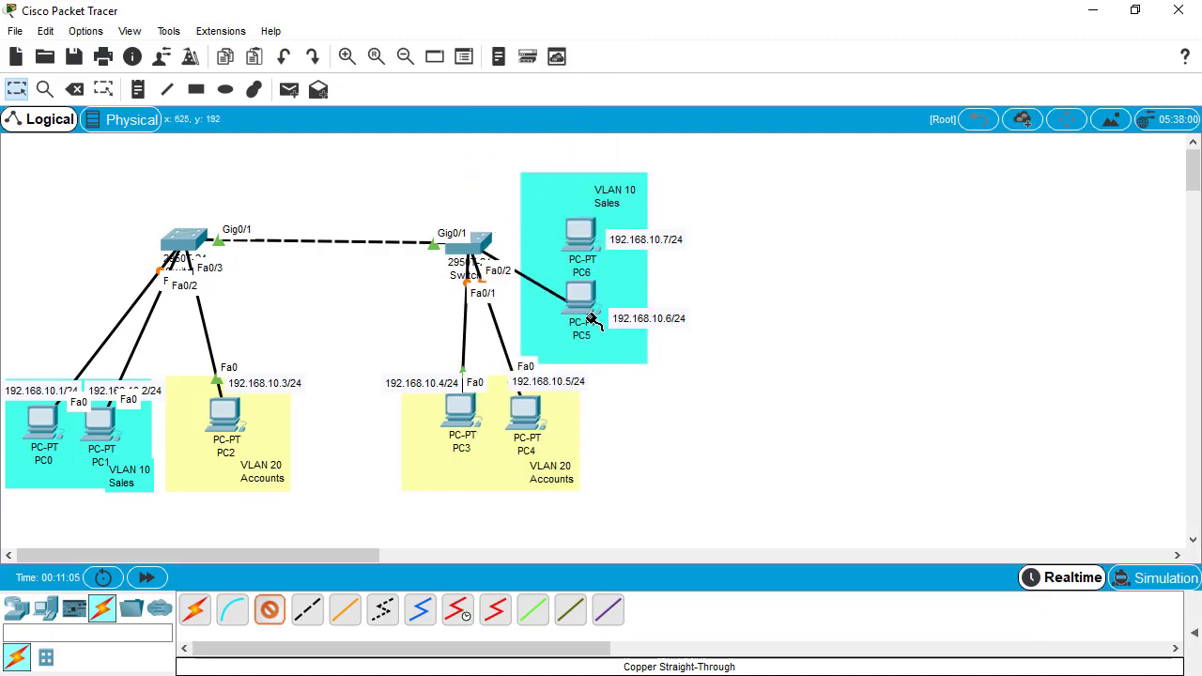
{"action": "left_click", "coordinate": [582, 305]}
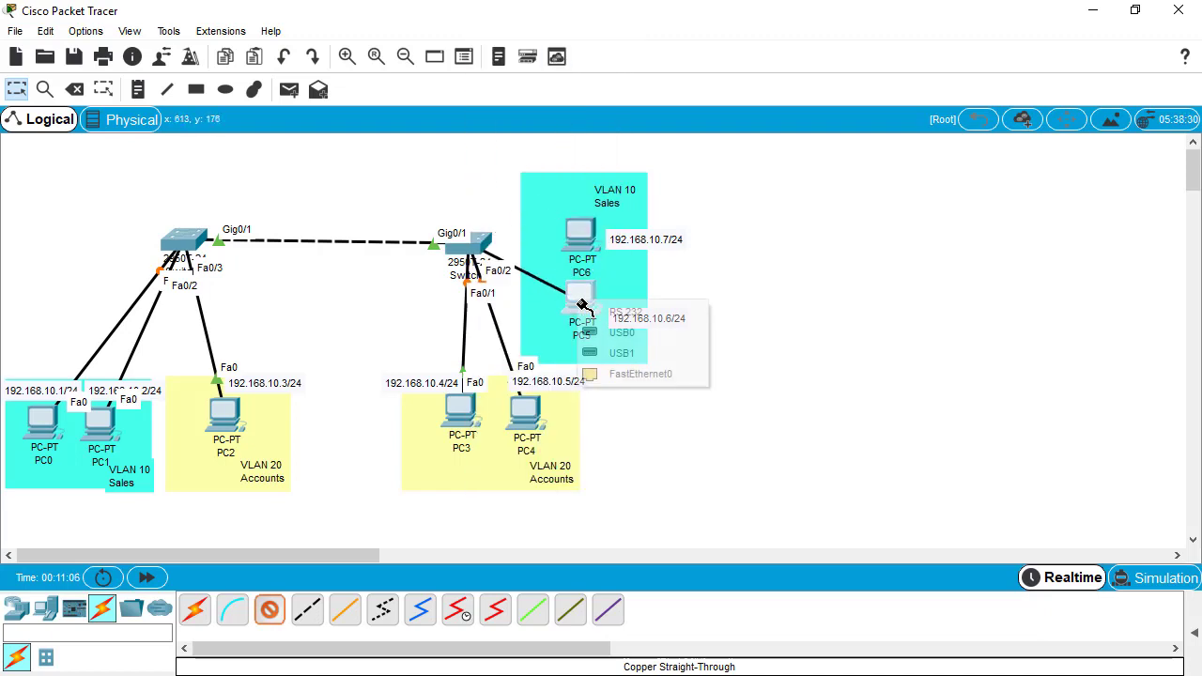
{"action": "left_click", "coordinate": [631, 374]}
Step: Connect FastEthernet0/4 on Switch1 to FastEthernet0 on PC6 with a copper straight-through cable
{"action": "left_click", "coordinate": [472, 246]}
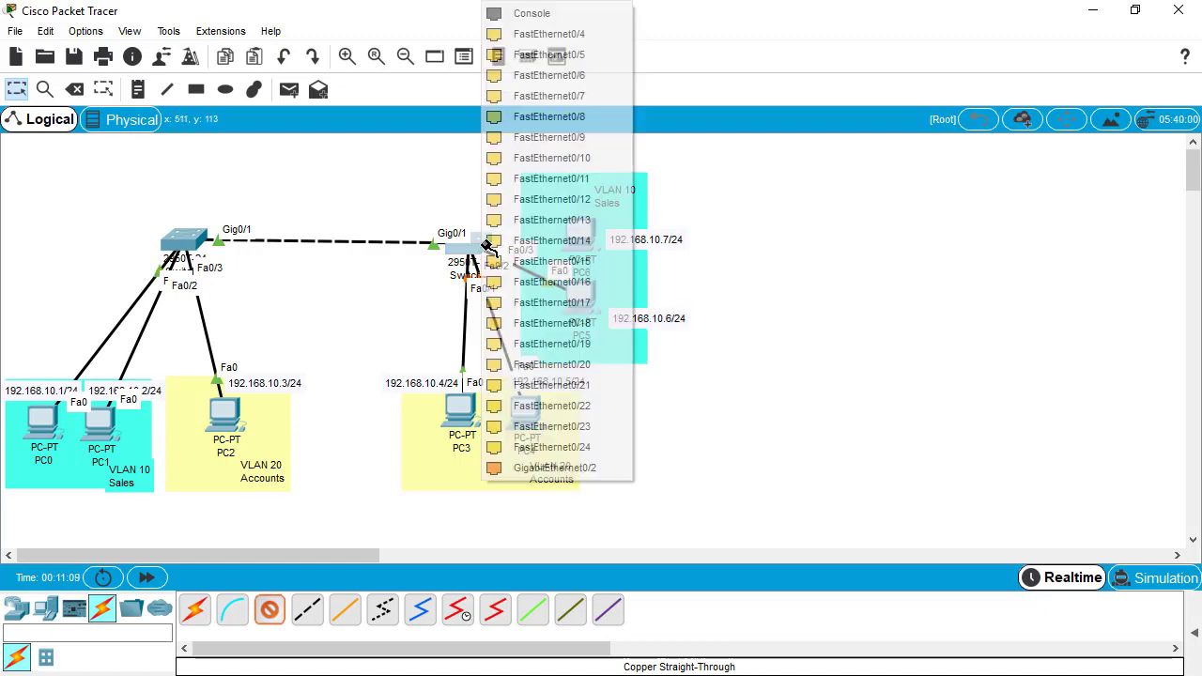
{"action": "left_click", "coordinate": [602, 35]}
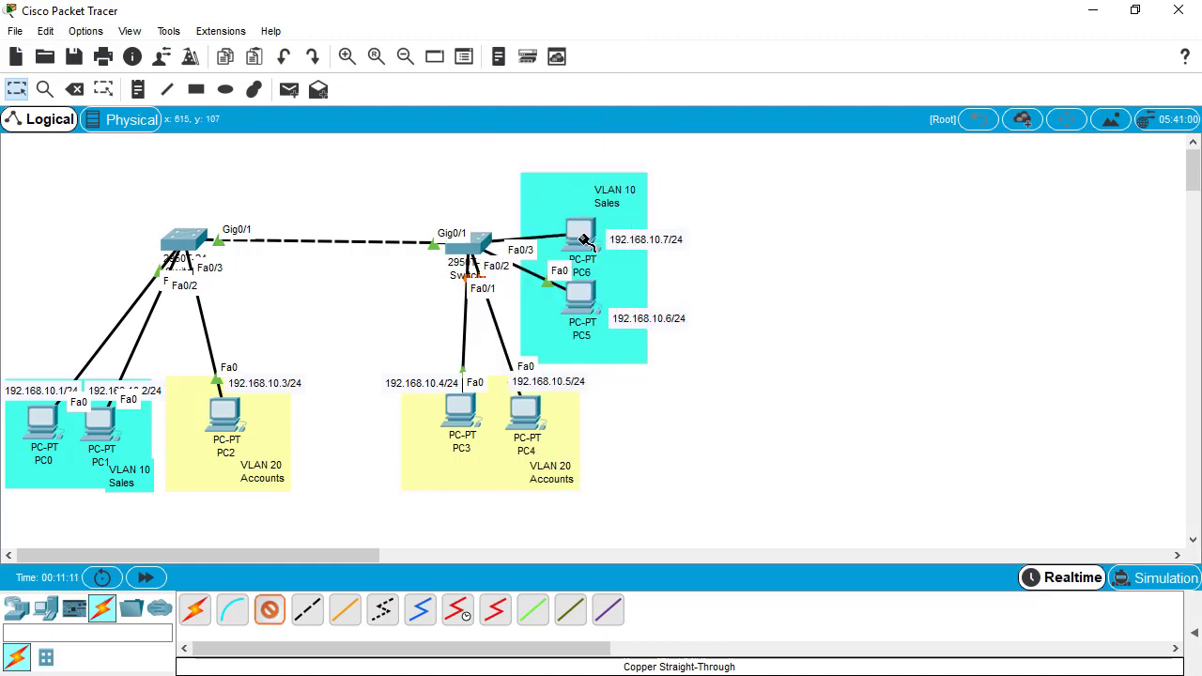
{"action": "left_click", "coordinate": [579, 234]}
{"action": "left_click", "coordinate": [628, 310]}
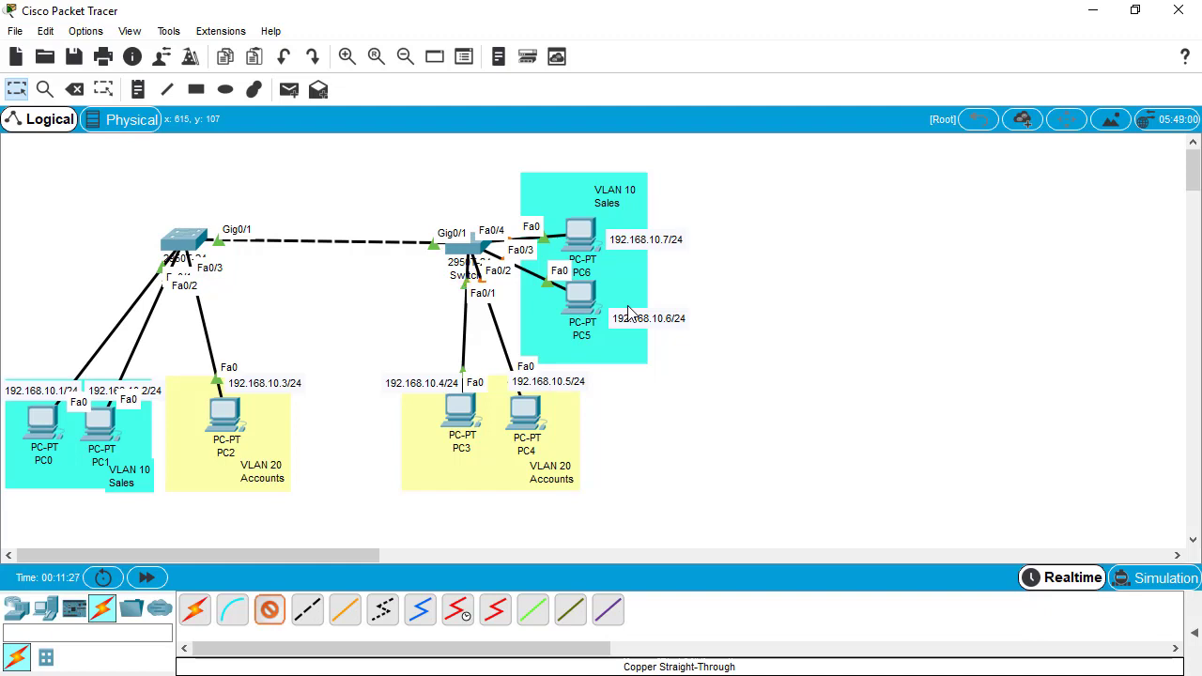
Step: Assign PC0 the static IP address 192.168.10.1 with subnet mask 255.255.255.0 and close its configuration window
{"action": "left_click", "coordinate": [55, 422]}
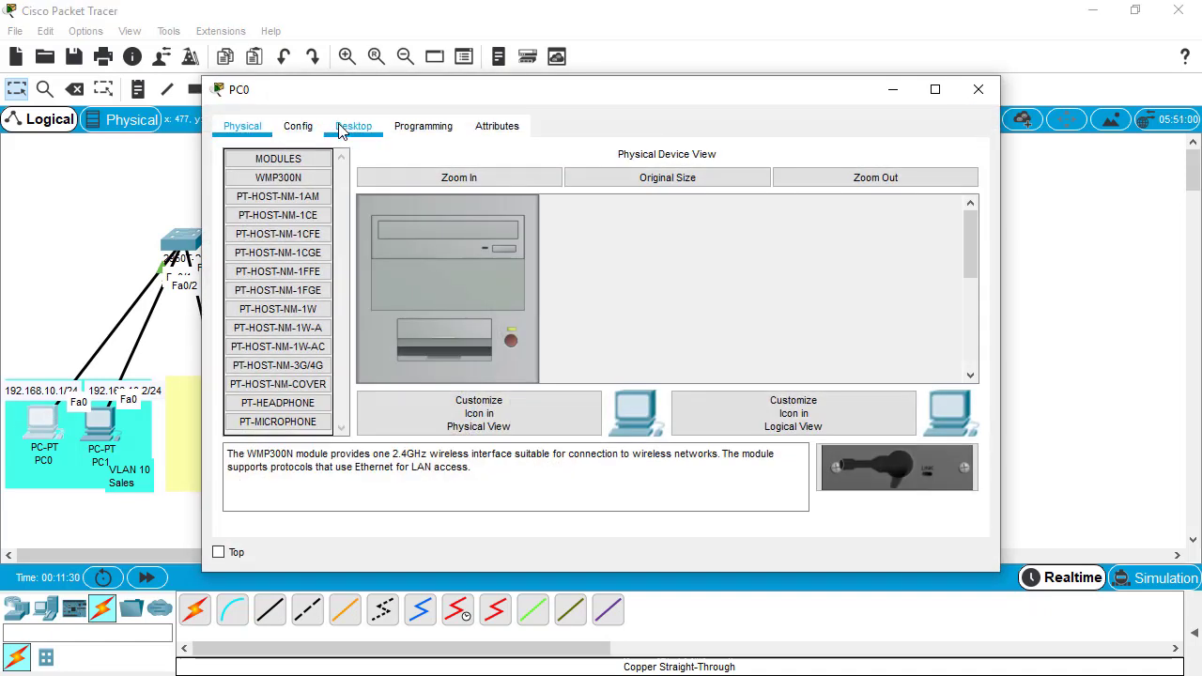
{"action": "left_click", "coordinate": [343, 129]}
{"action": "left_click_drag", "start_coordinate": [456, 81], "coordinate": [694, 75]}
{"action": "left_click", "coordinate": [531, 221]}
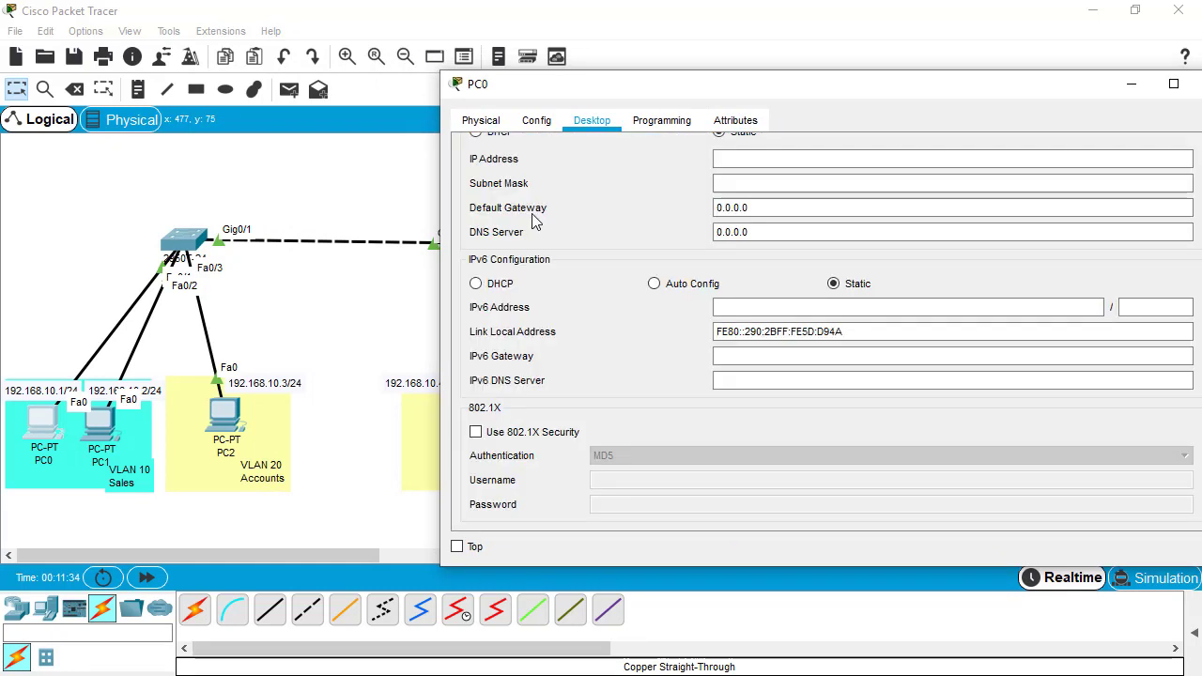
{"action": "left_click", "coordinate": [861, 157]}
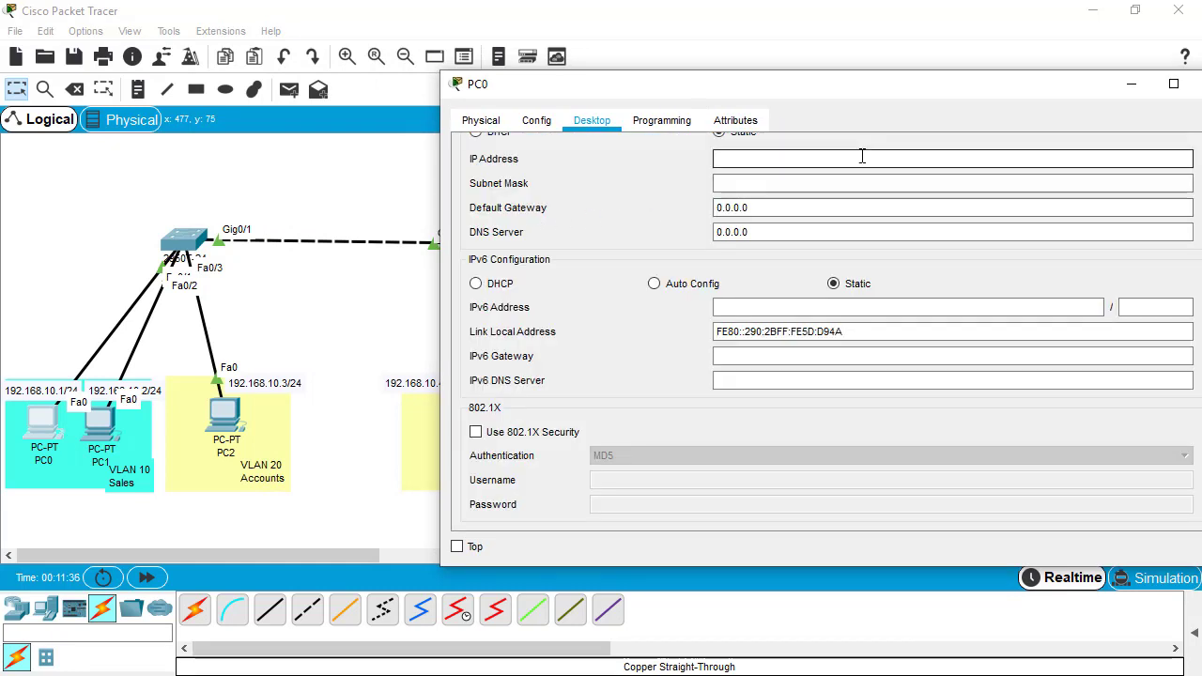
{"action": "type", "text": "192.168.10.1"}
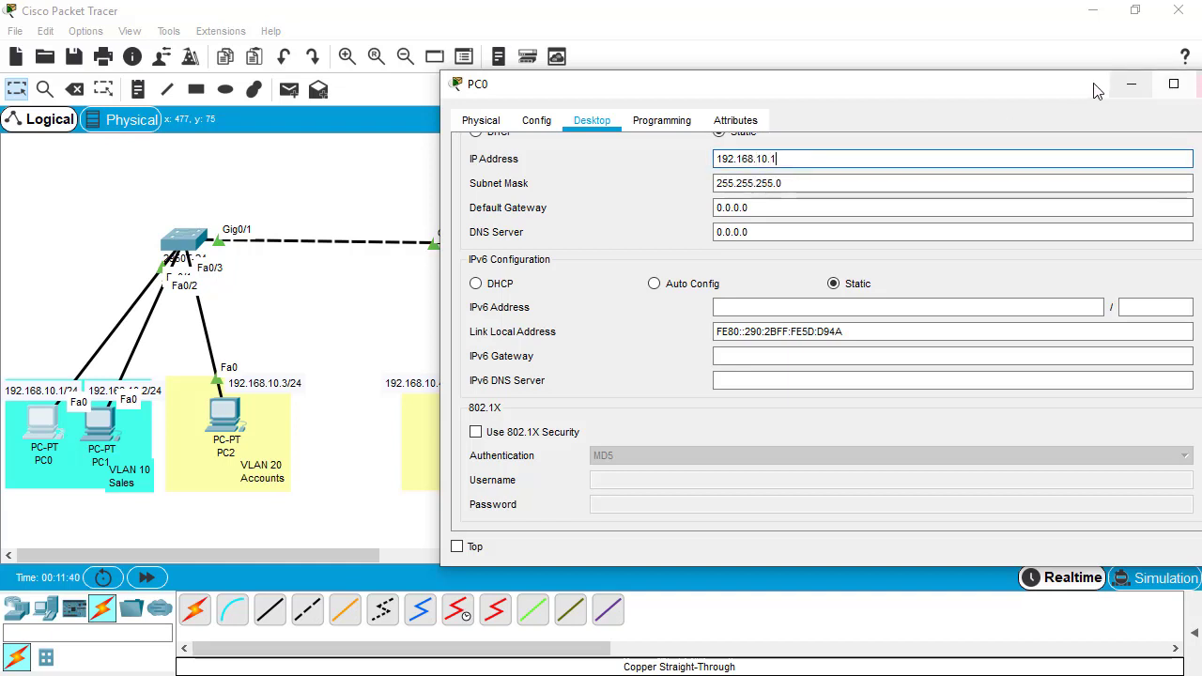
{"action": "left_click_drag", "start_coordinate": [1022, 97], "coordinate": [953, 101]}
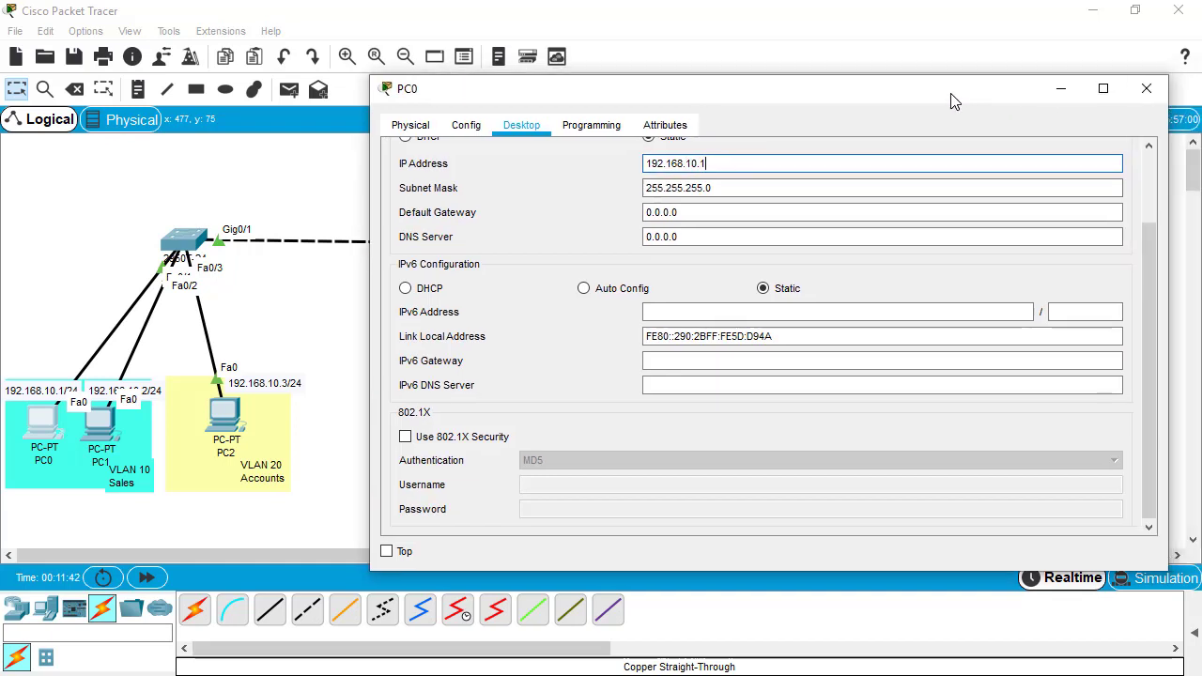
{"action": "left_click", "coordinate": [1146, 88]}
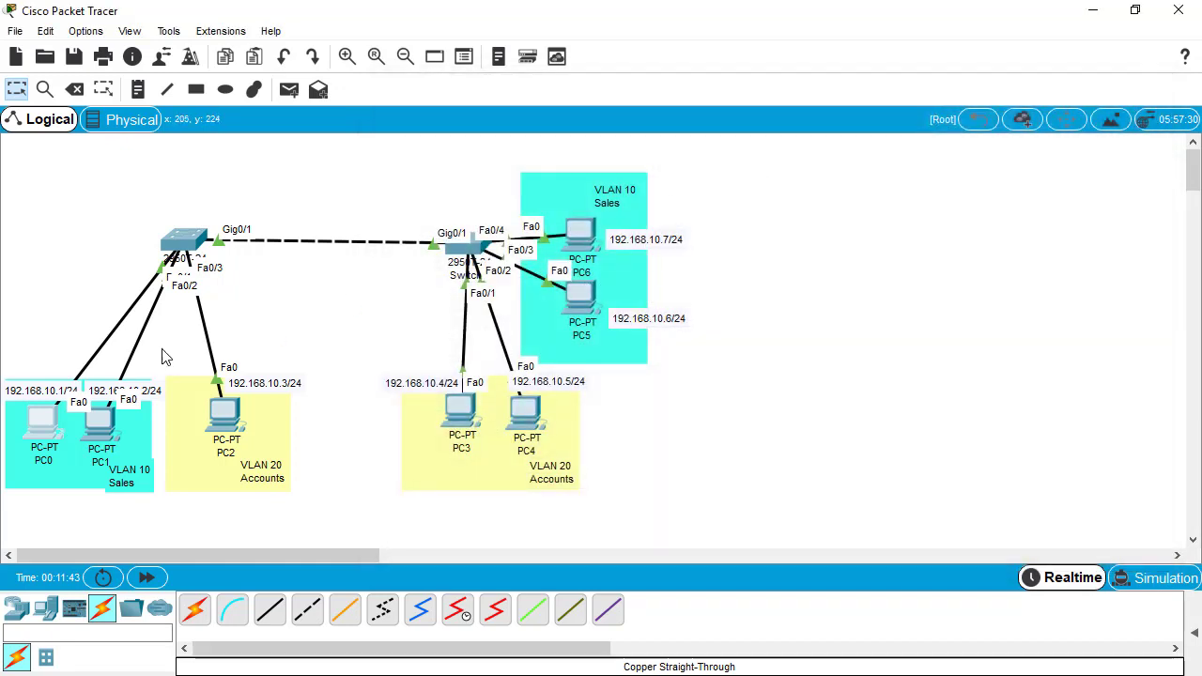
Step: Assign PC1 the static IP address 192.168.10.2 with subnet mask 255.255.255.0 and close its configuration window
{"action": "left_click", "coordinate": [97, 432]}
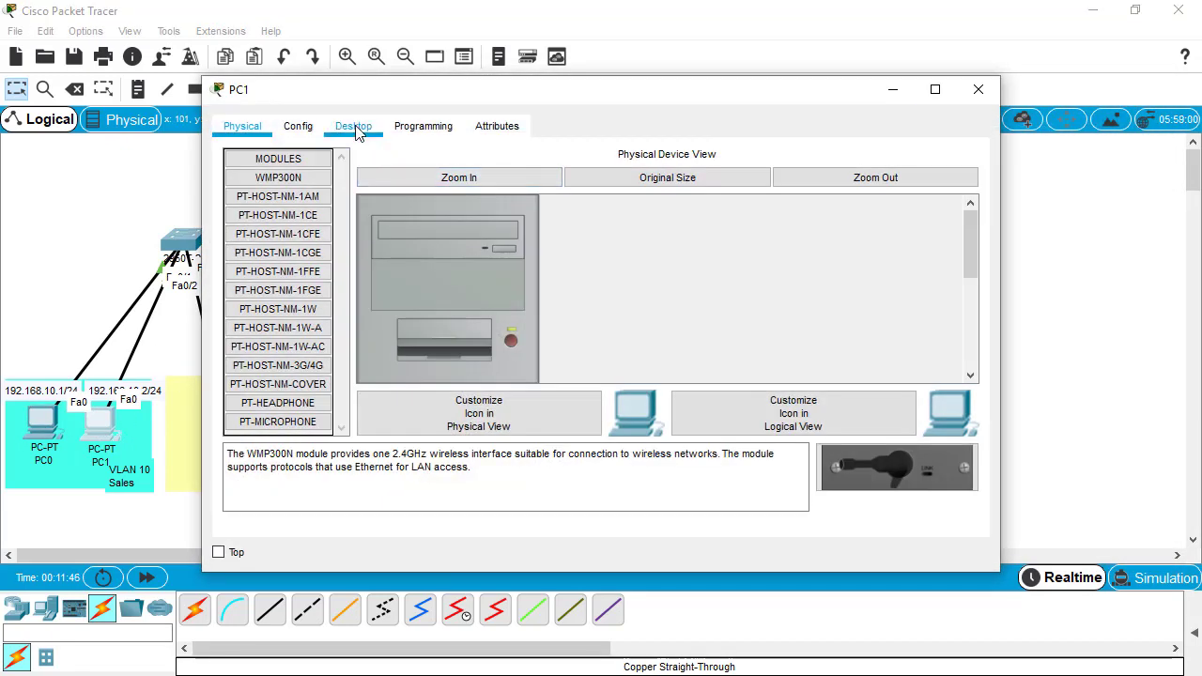
{"action": "left_click", "coordinate": [354, 128]}
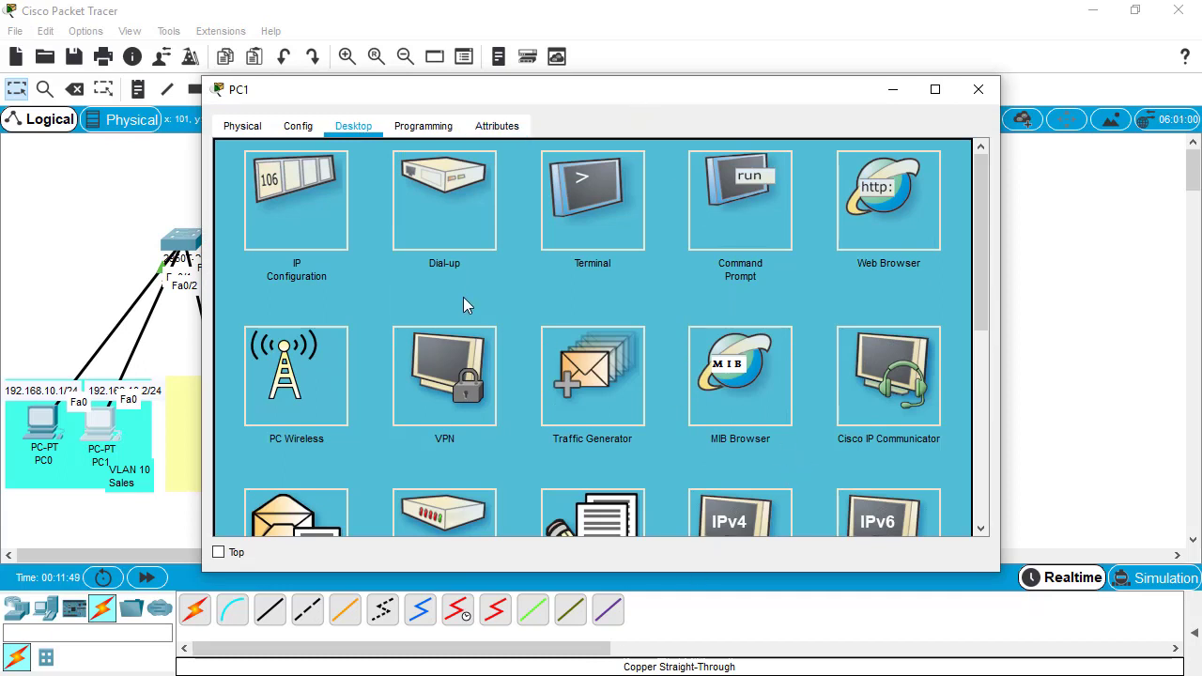
{"action": "left_click", "coordinate": [294, 206]}
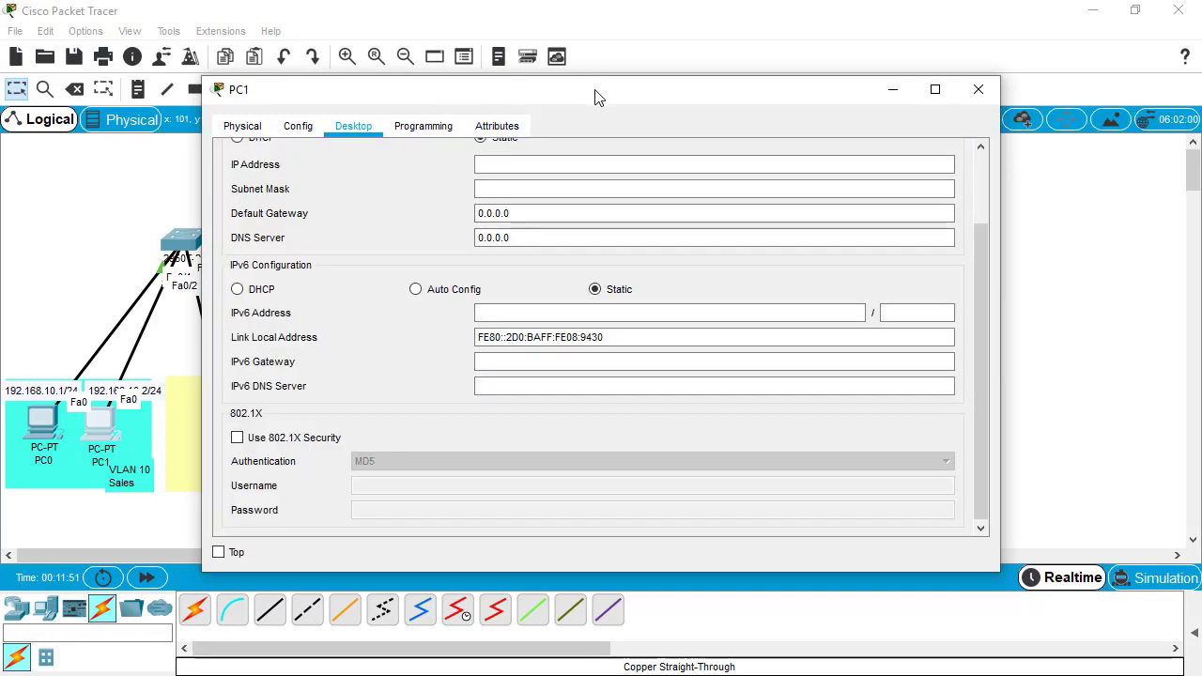
{"action": "left_click_drag", "start_coordinate": [595, 92], "coordinate": [880, 90]}
{"action": "left_click", "coordinate": [849, 160]}
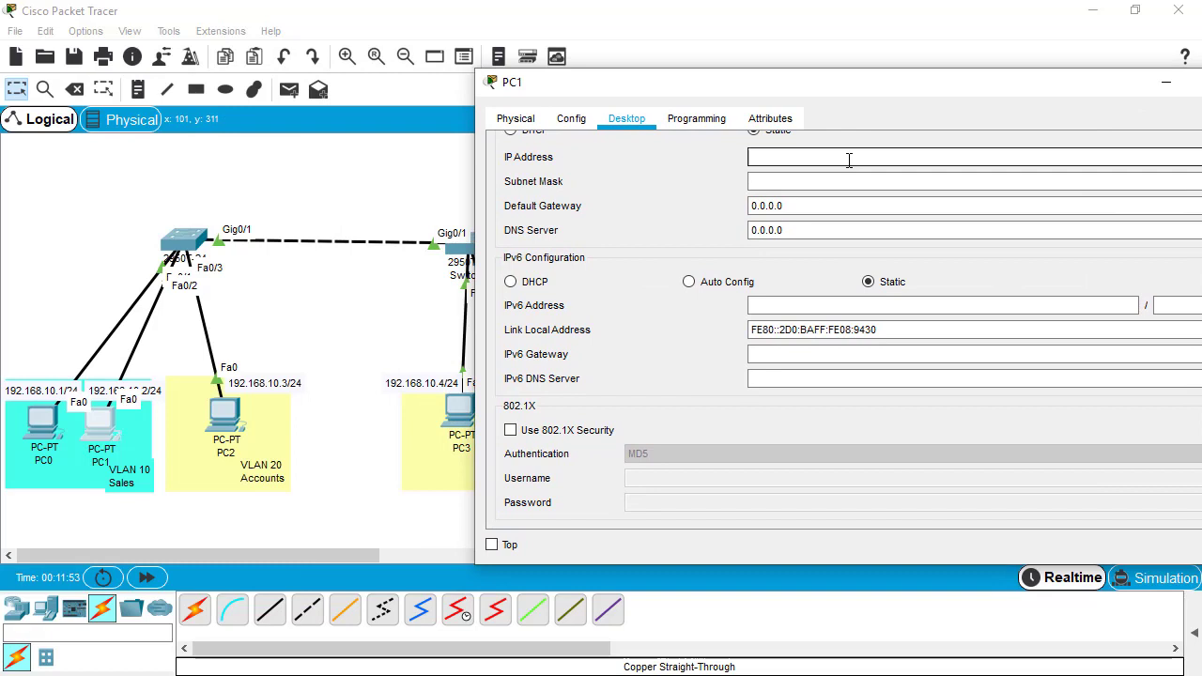
{"action": "type", "text": "192.168.10.2"}
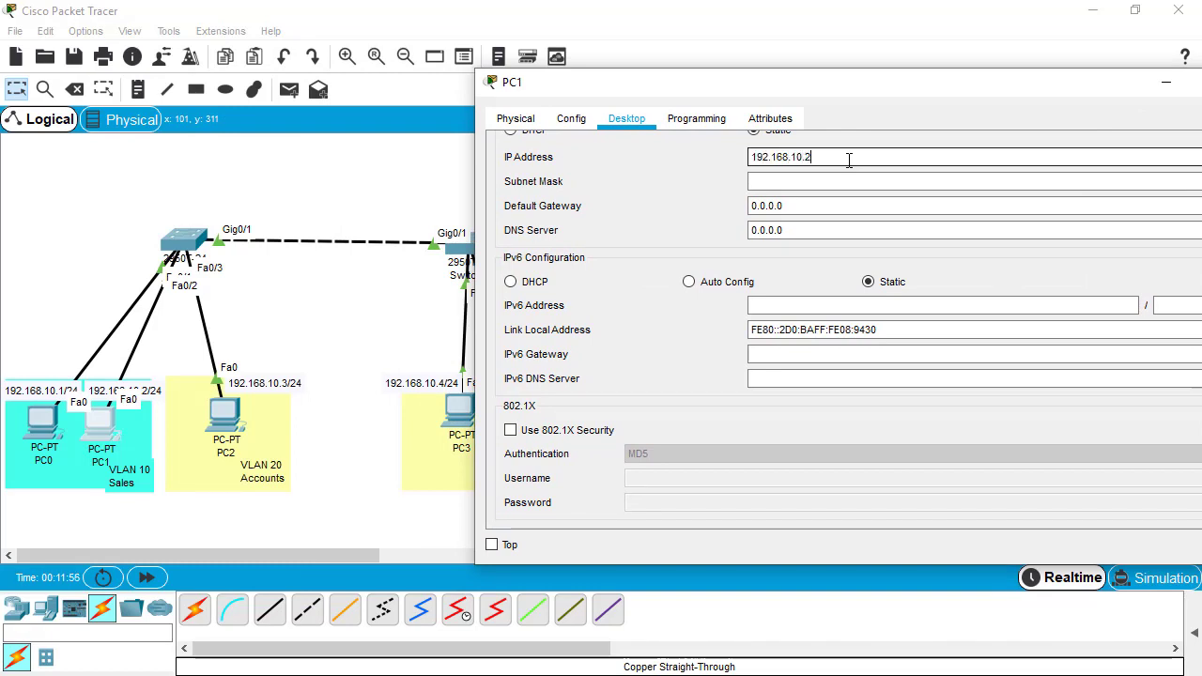
{"action": "key", "text": "Tab"}
{"action": "left_click_drag", "start_coordinate": [1041, 89], "coordinate": [854, 109]}
{"action": "left_click", "coordinate": [1062, 102]}
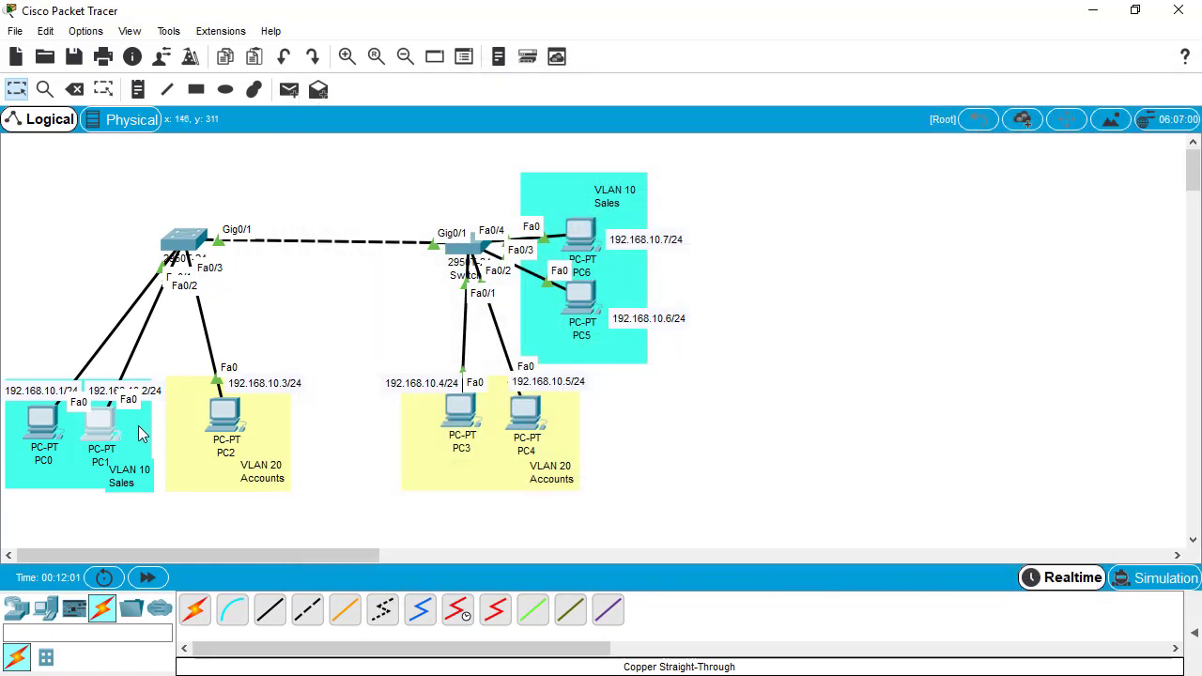
Step: Assign PC2 the static IP address 192.168.10.3 with mask 255.255.255.0, and move its VLAN 20 Accounts label clear of the PC icon
{"action": "left_click", "coordinate": [241, 425]}
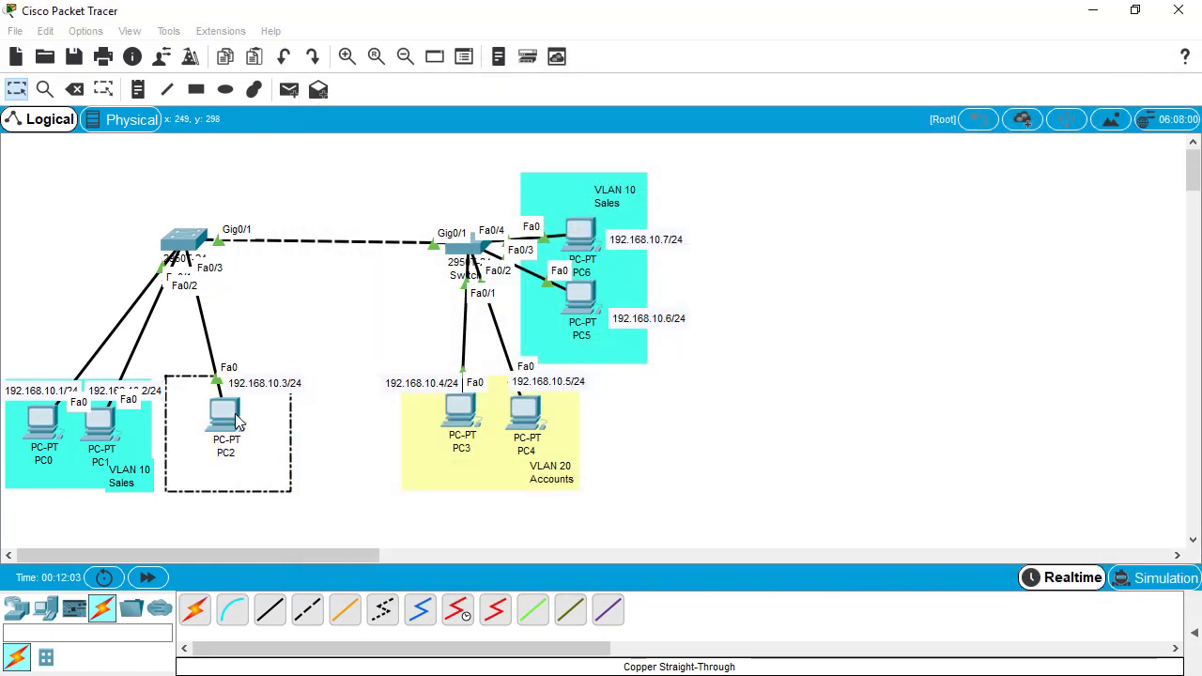
{"action": "left_click", "coordinate": [235, 422]}
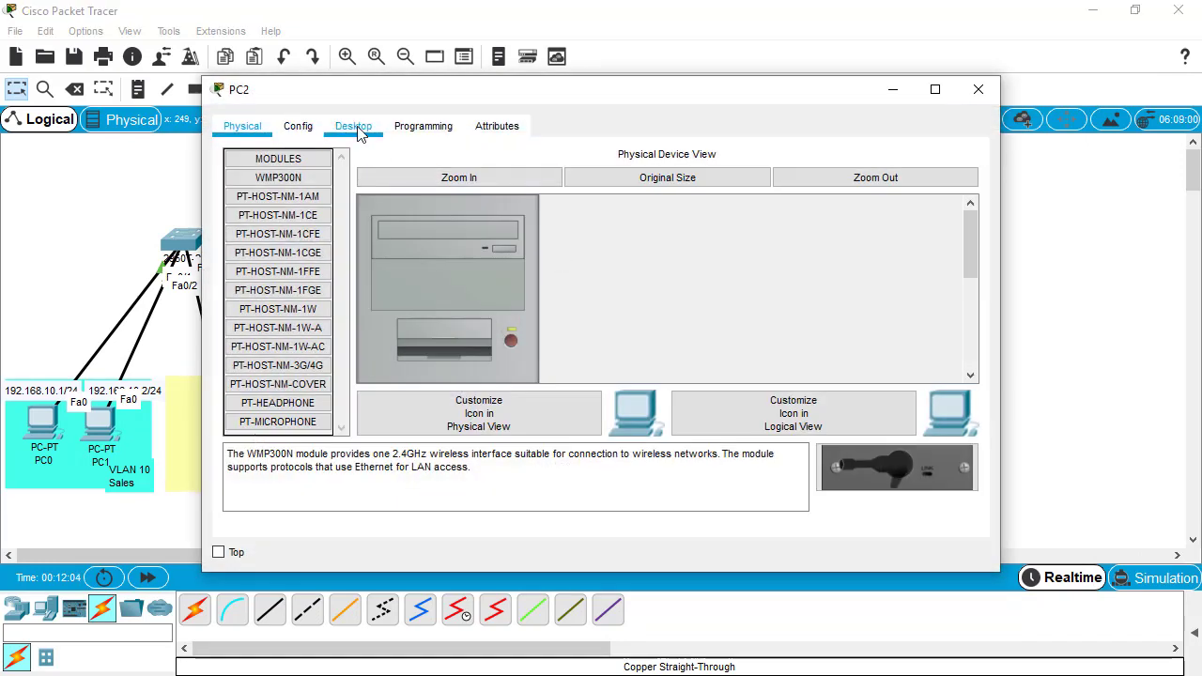
{"action": "left_click", "coordinate": [347, 132]}
{"action": "left_click", "coordinate": [299, 202]}
{"action": "left_click", "coordinate": [553, 161]}
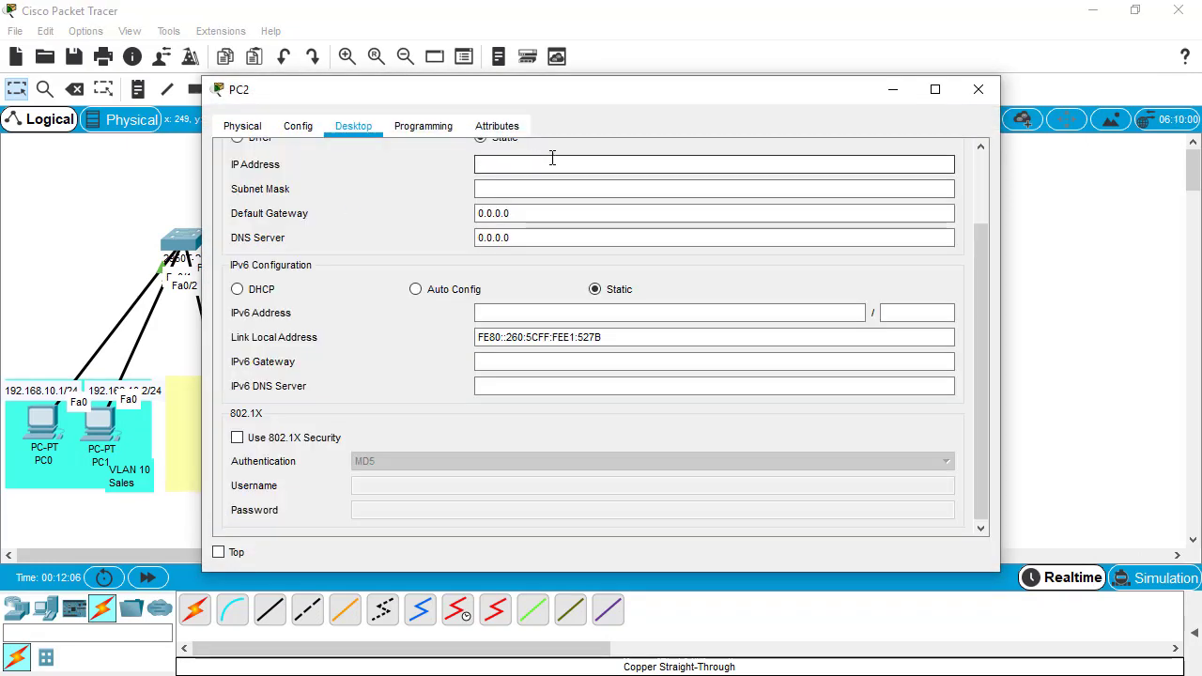
{"action": "type", "text": "192."}
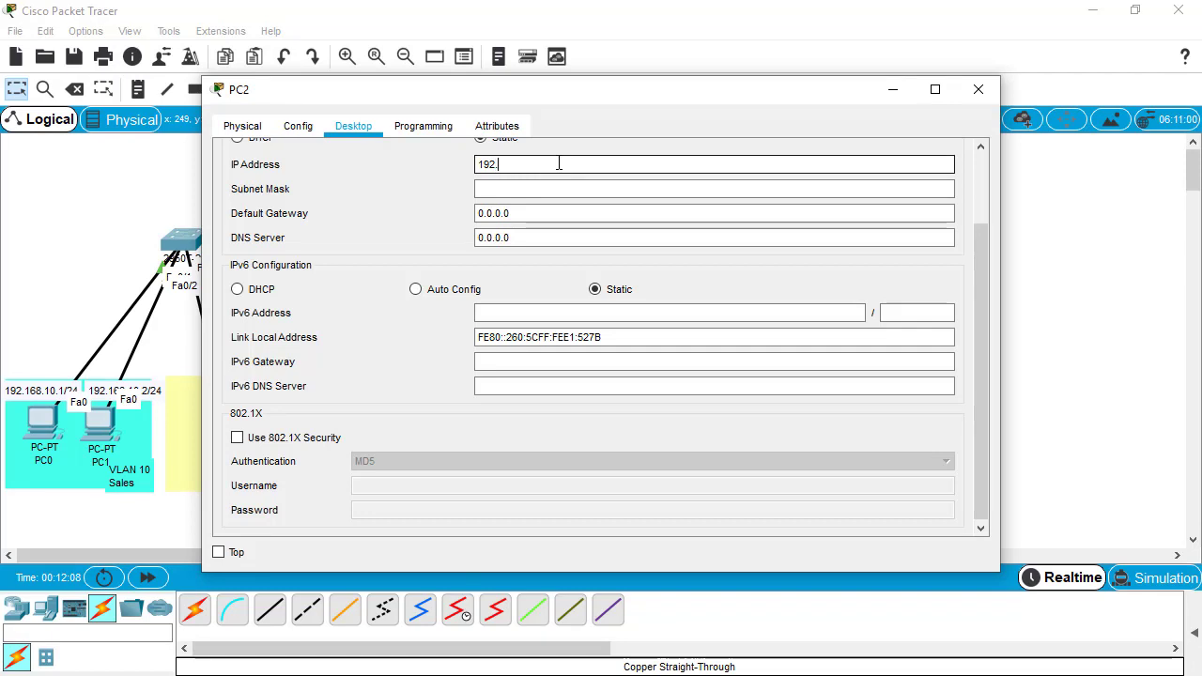
{"action": "type", "text": "168.10.3"}
{"action": "key", "text": "Tab"}
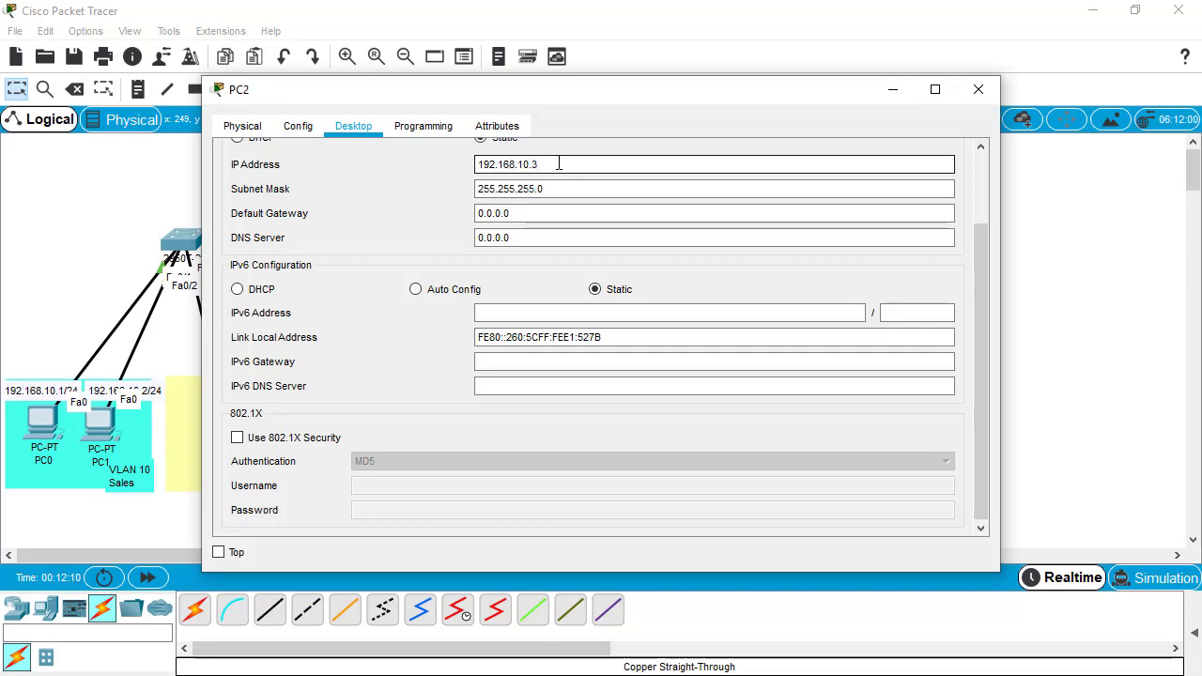
{"action": "left_click", "coordinate": [977, 89]}
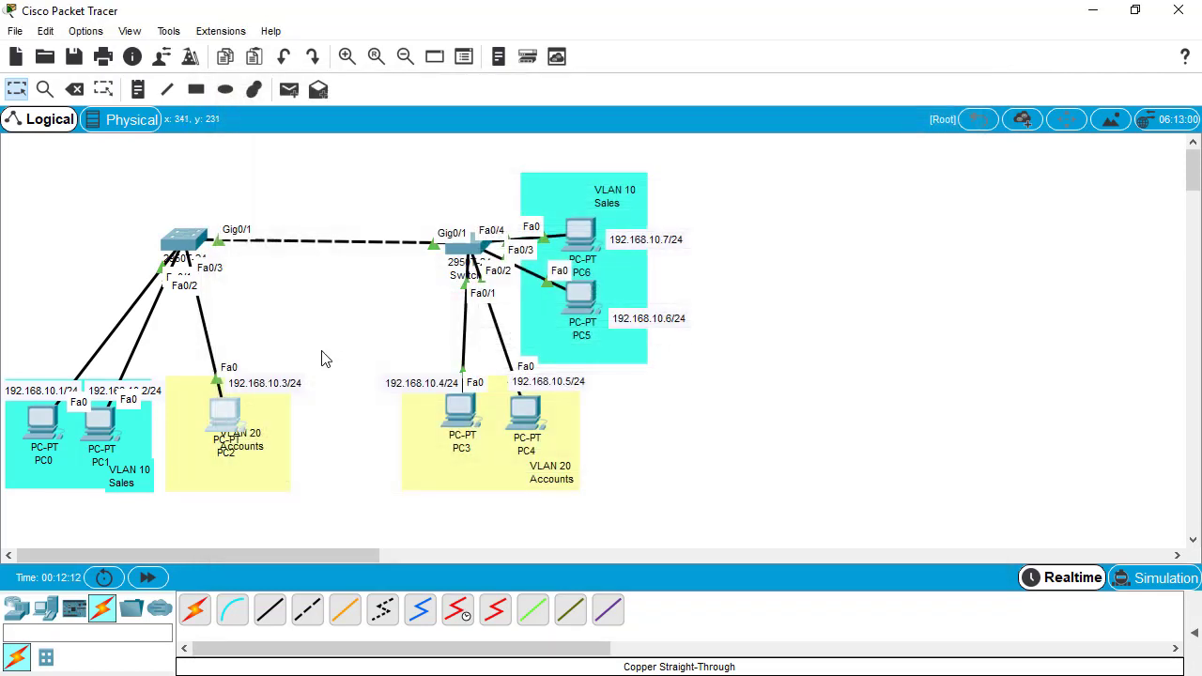
{"action": "left_click_drag", "start_coordinate": [263, 453], "coordinate": [277, 479]}
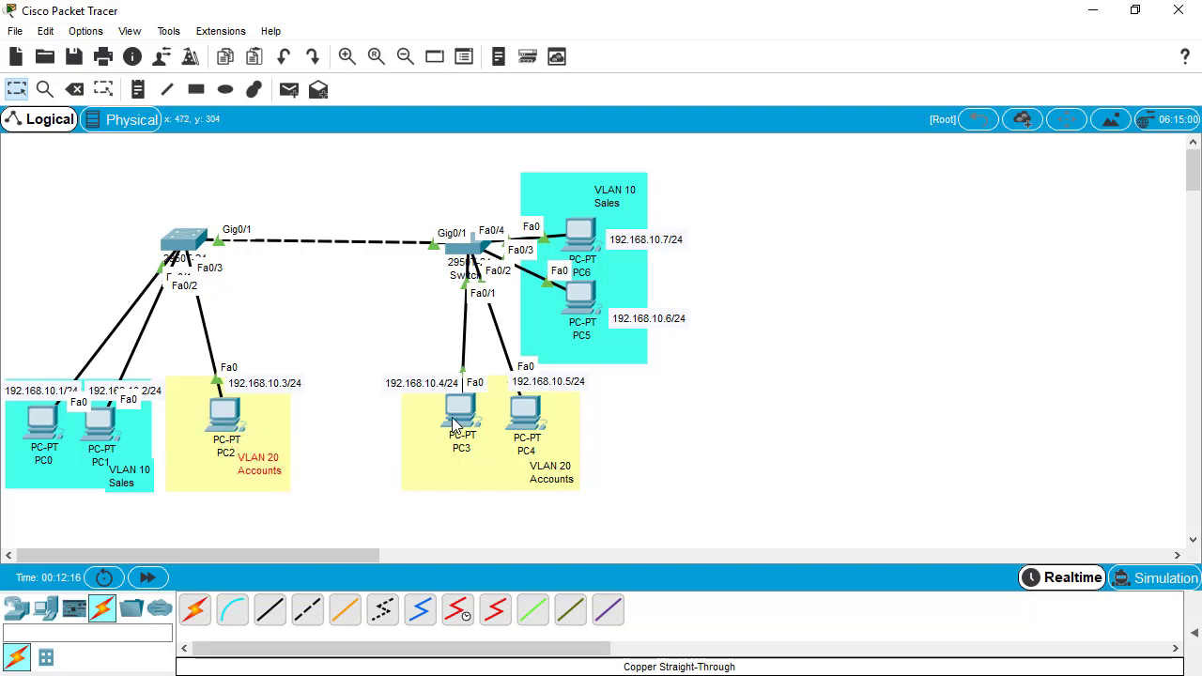
Step: Assign PC3 the static IP address 192.168.10.4 with subnet mask 255.255.255.0 and close its configuration window
{"action": "left_click", "coordinate": [470, 418]}
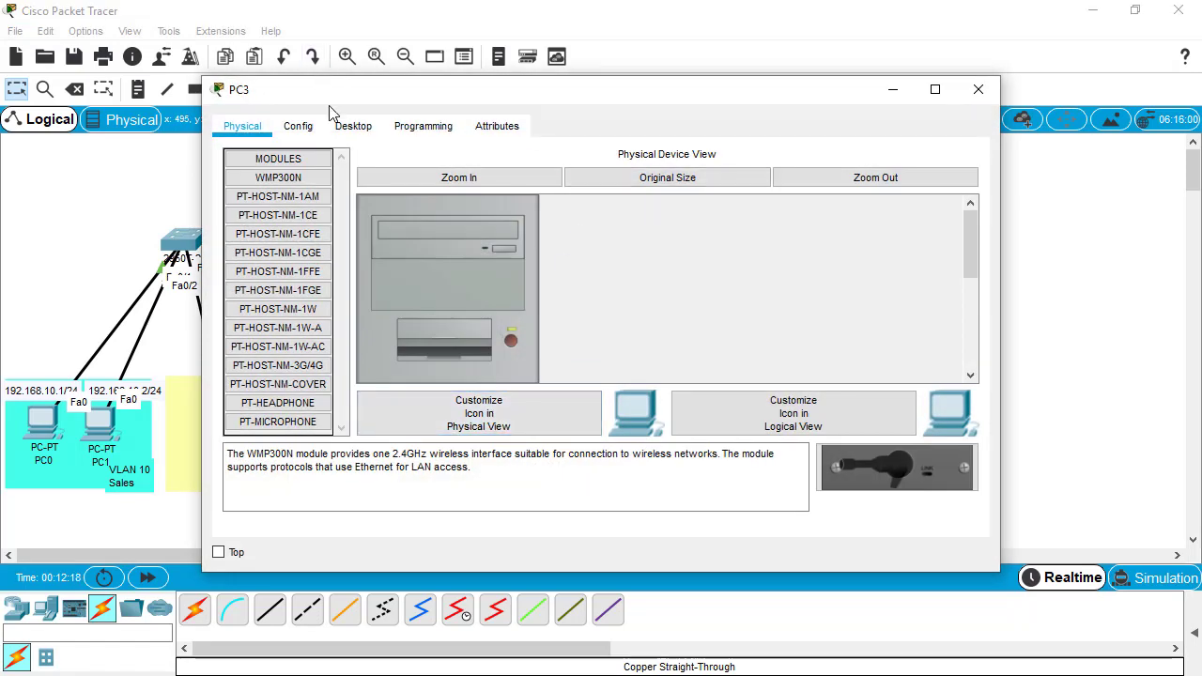
{"action": "left_click", "coordinate": [353, 126]}
{"action": "left_click", "coordinate": [310, 154]}
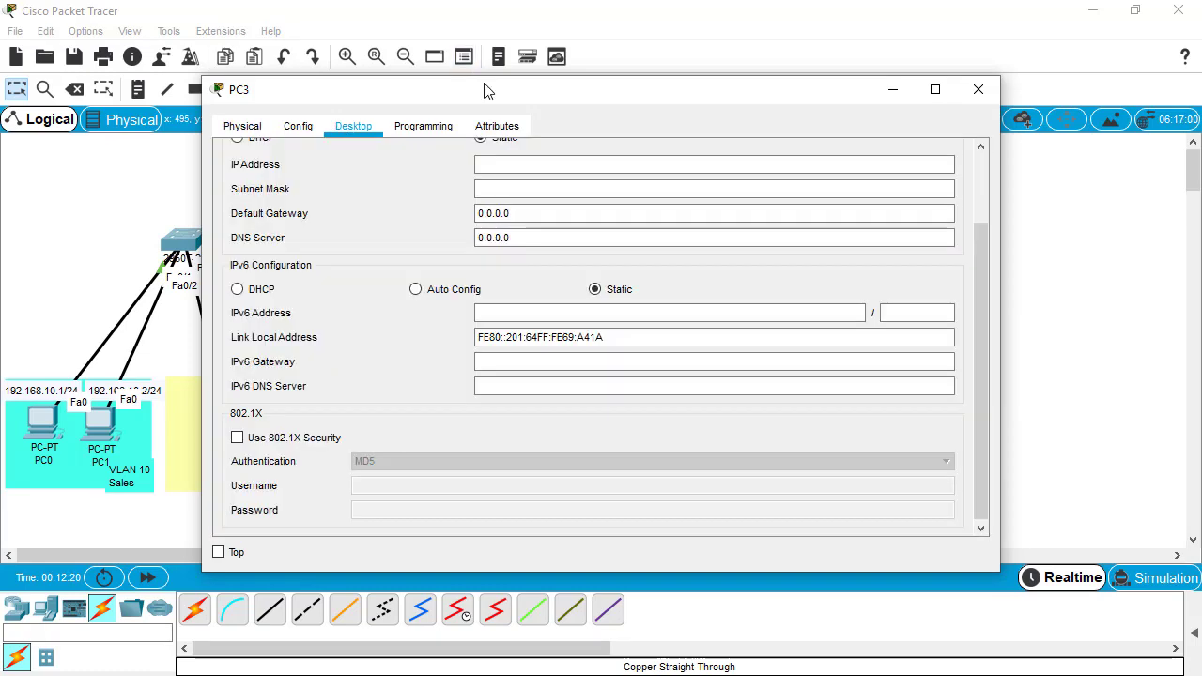
{"action": "left_click_drag", "start_coordinate": [485, 89], "coordinate": [799, 95]}
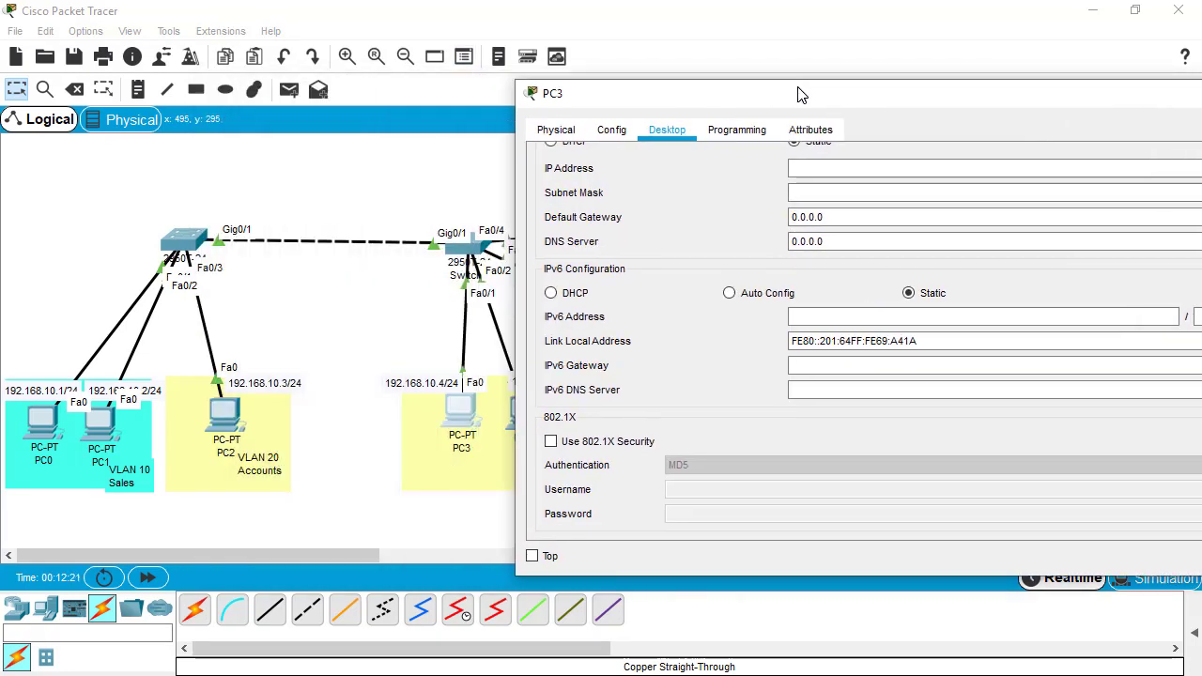
{"action": "left_click", "coordinate": [827, 168]}
{"action": "type", "text": "192.168.10.4"}
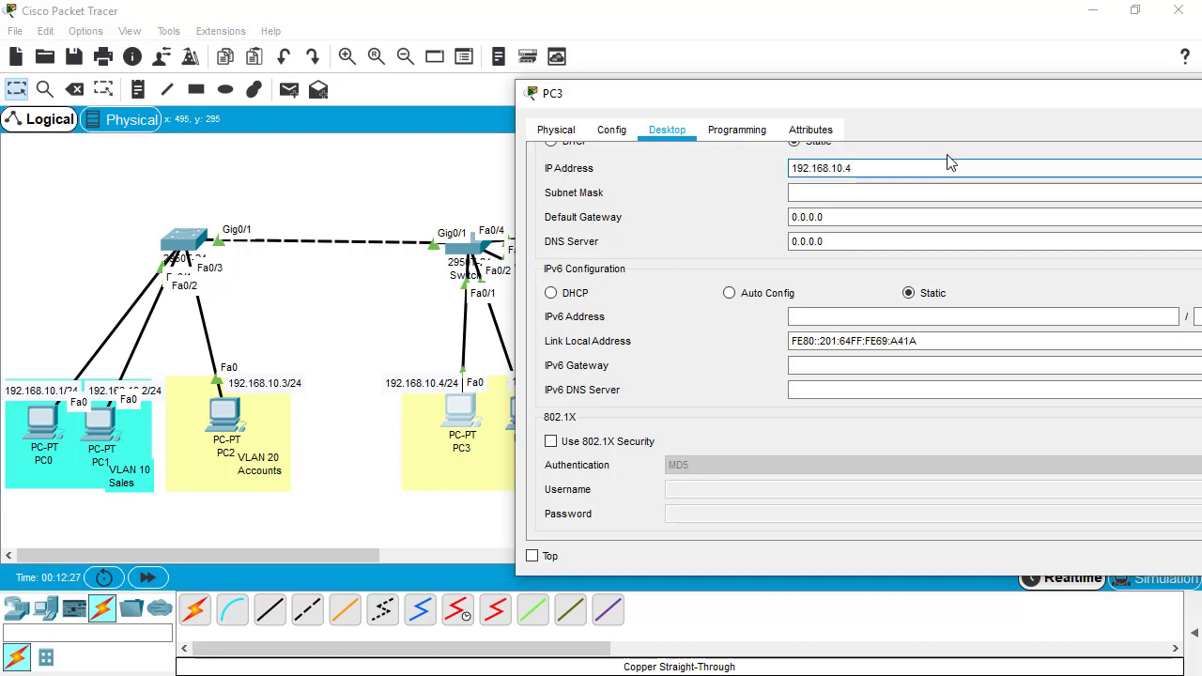
{"action": "key", "text": "Tab"}
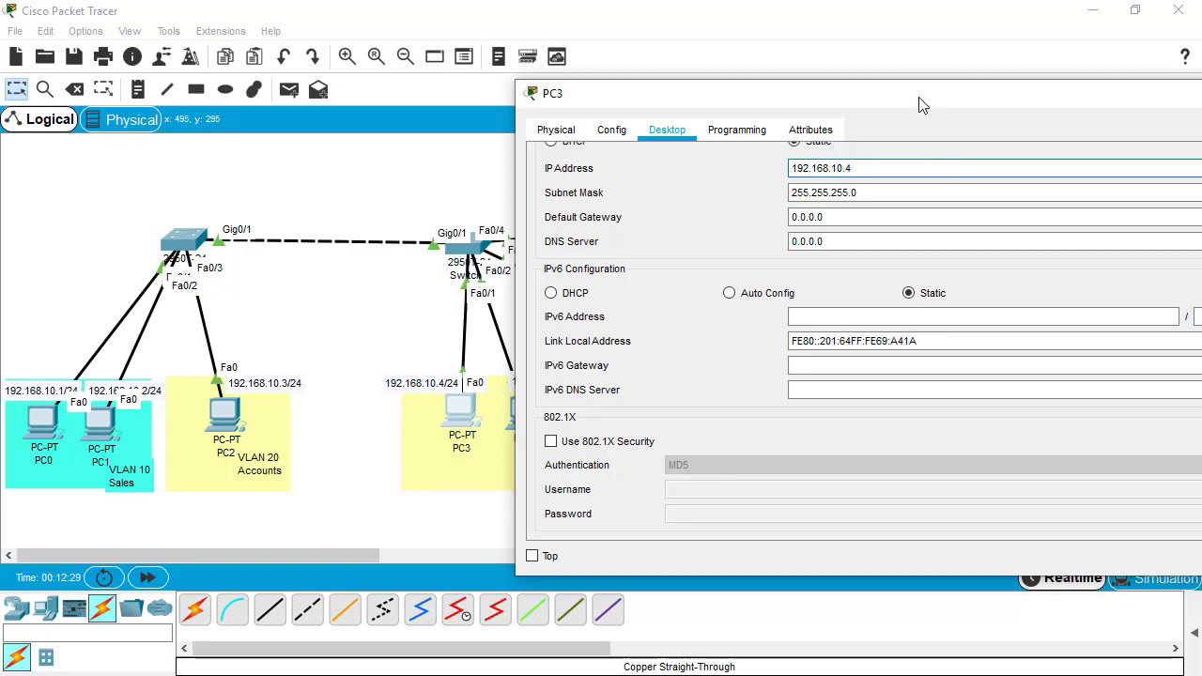
{"action": "left_click_drag", "start_coordinate": [920, 105], "coordinate": [601, 69]}
{"action": "left_click", "coordinate": [983, 69]}
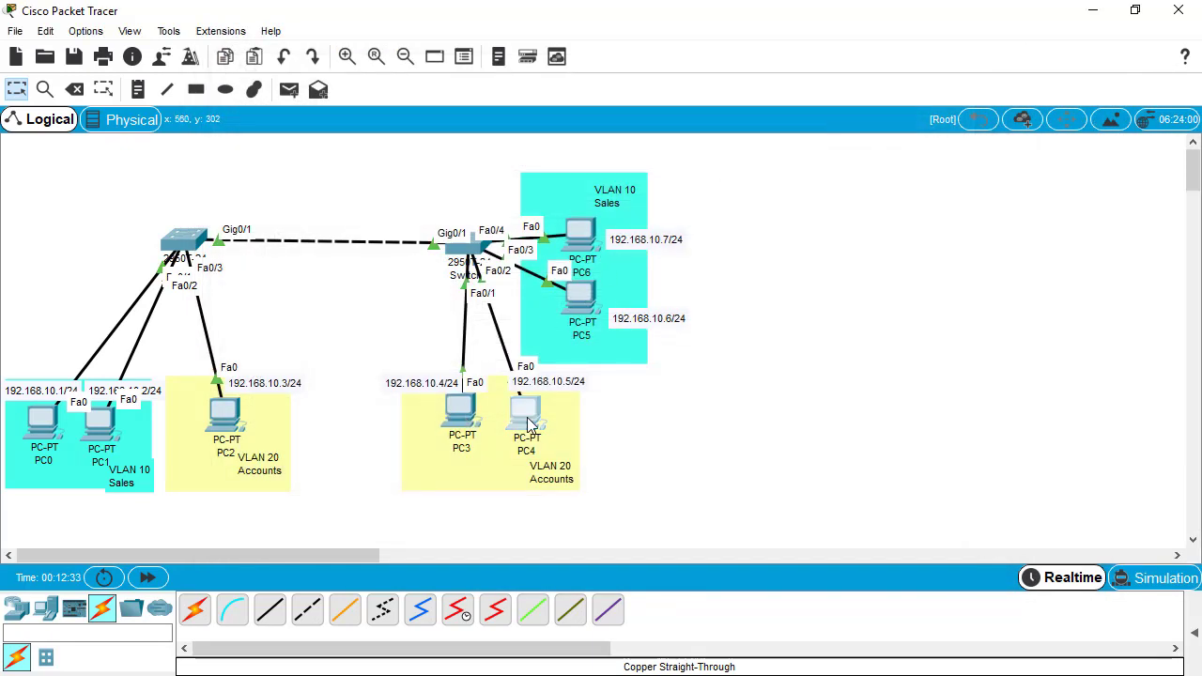
Step: Assign PC4 the static IP address 192.168.10.5 with subnet mask 255.255.255.0
{"action": "left_click", "coordinate": [528, 424]}
{"action": "left_click", "coordinate": [353, 126]}
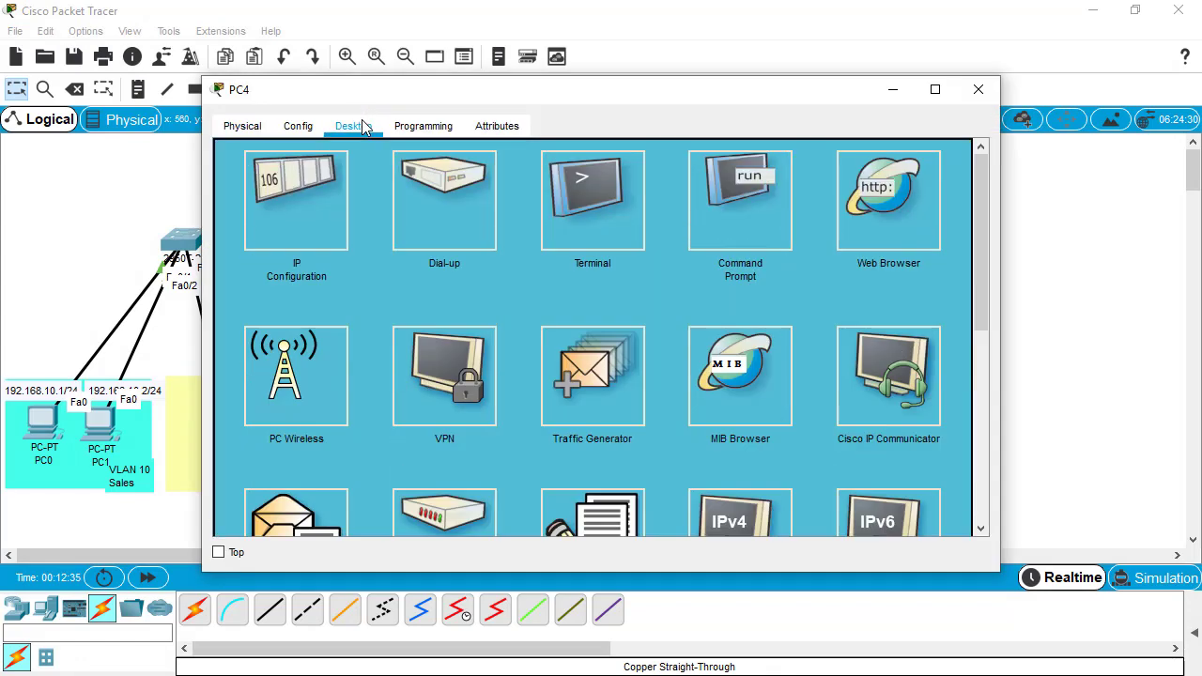
{"action": "left_click", "coordinate": [279, 188]}
{"action": "left_click", "coordinate": [572, 165]}
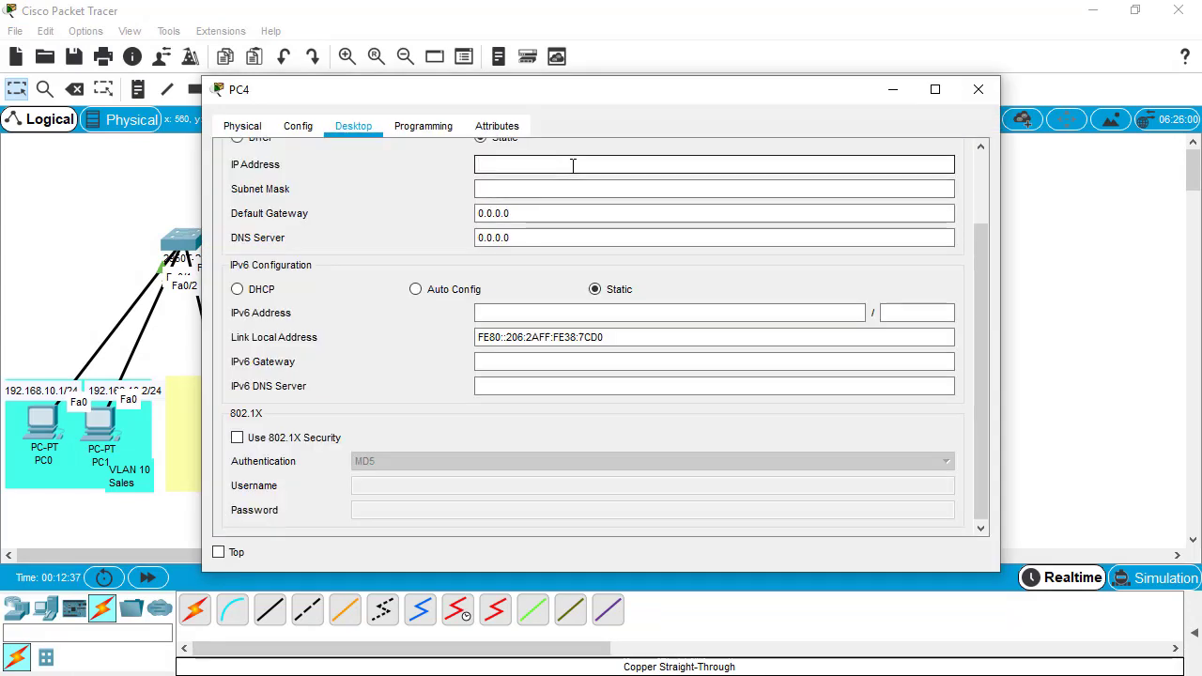
{"action": "type", "text": "192.168"}
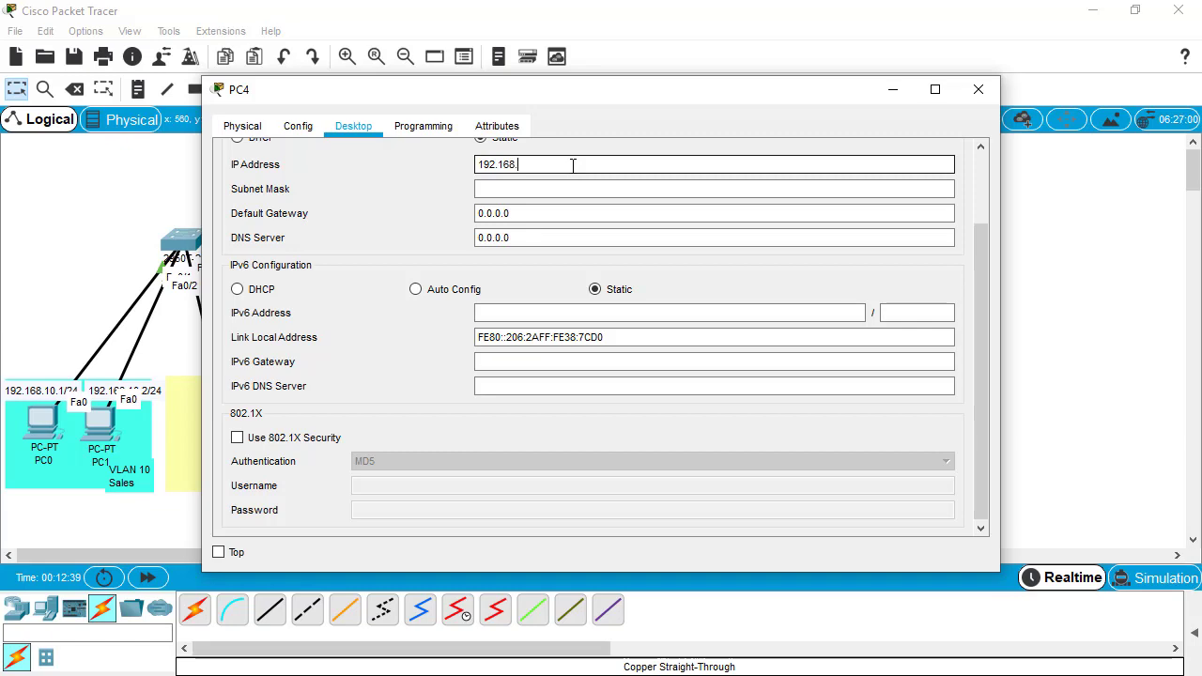
{"action": "type", "text": ".10.5"}
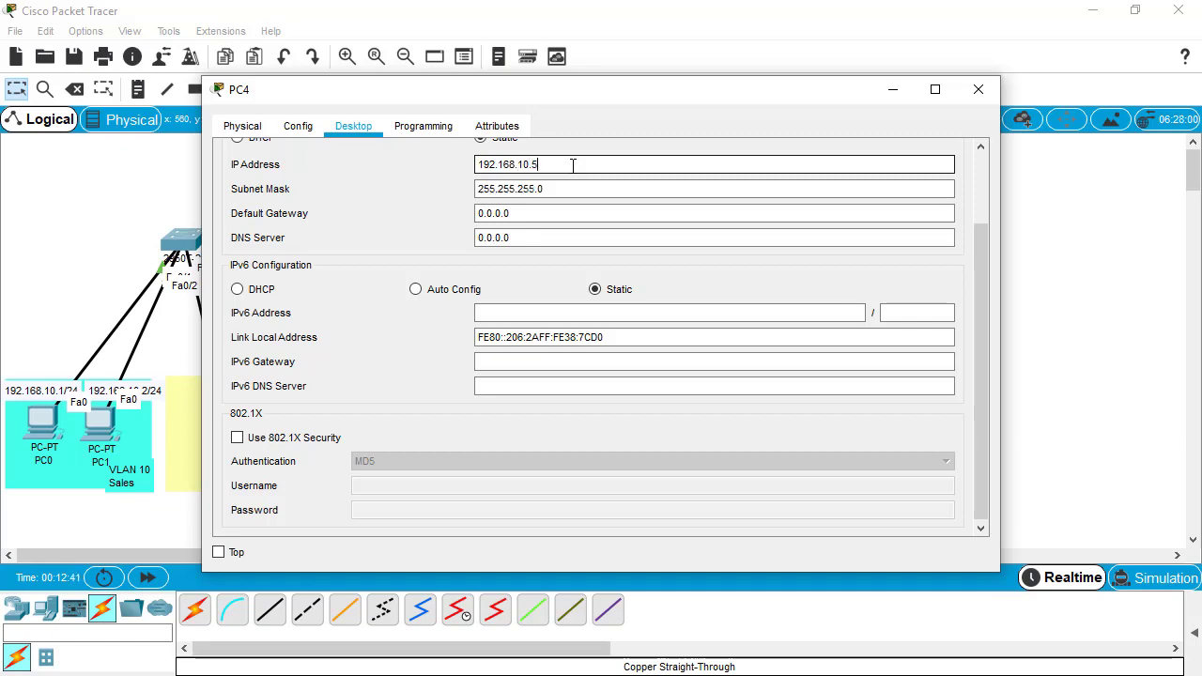
Step: Close PC4's configuration window, then assign PC5 the static IP address 192.168.10.6 with subnet mask 255.255.255.0
{"action": "left_click", "coordinate": [979, 94]}
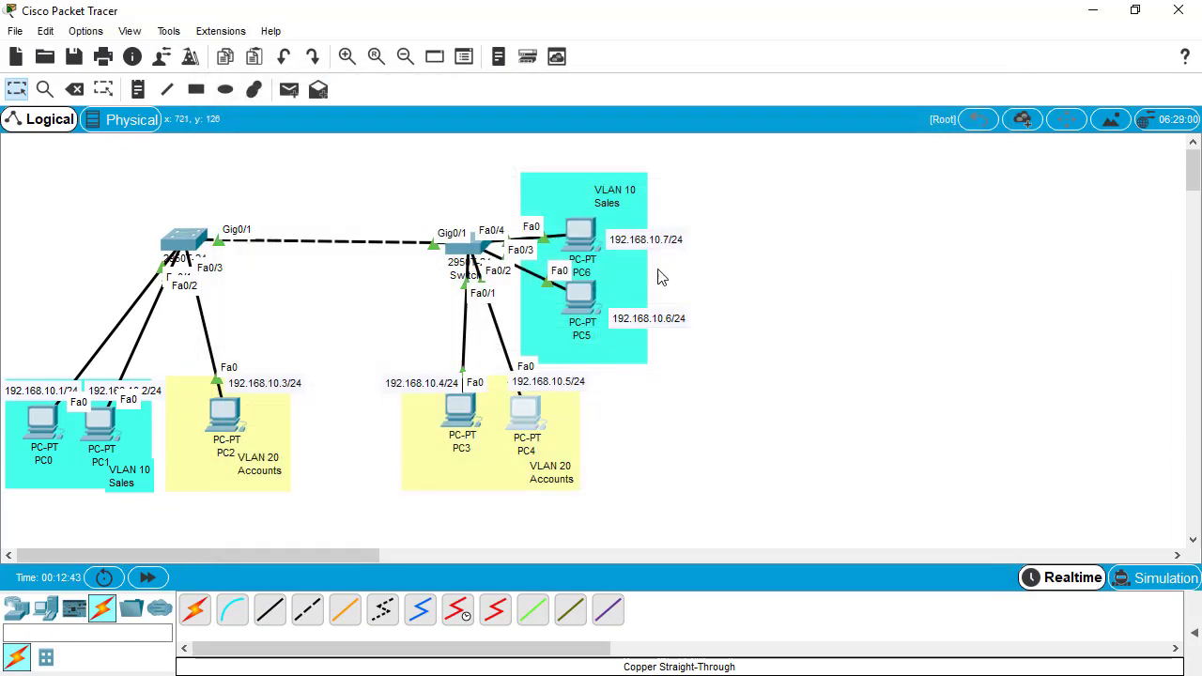
{"action": "left_click", "coordinate": [578, 296]}
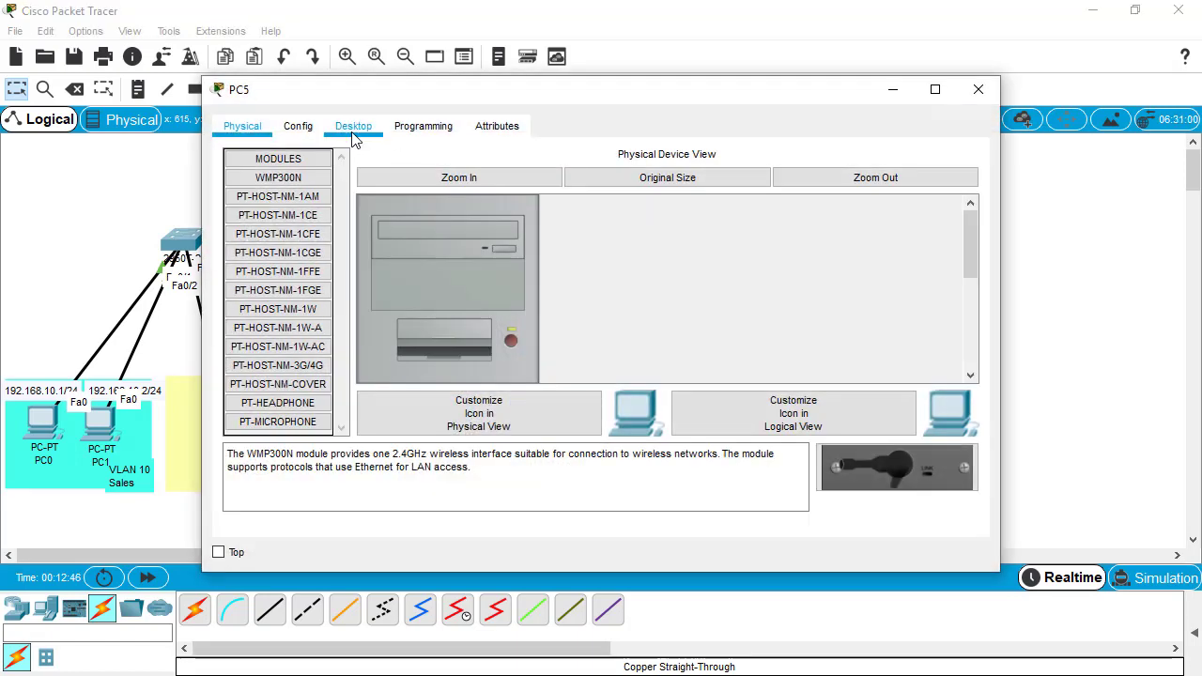
{"action": "left_click", "coordinate": [353, 126]}
{"action": "left_click", "coordinate": [305, 181]}
{"action": "left_click", "coordinate": [625, 165]}
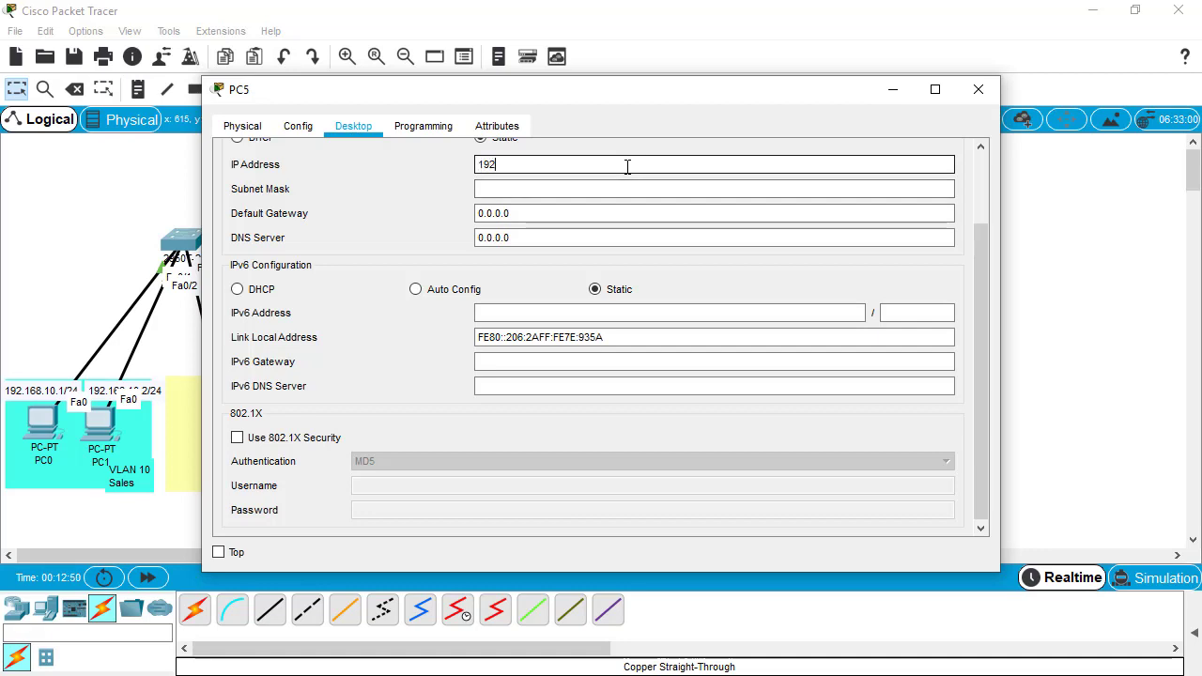
{"action": "type", "text": "192.18"}
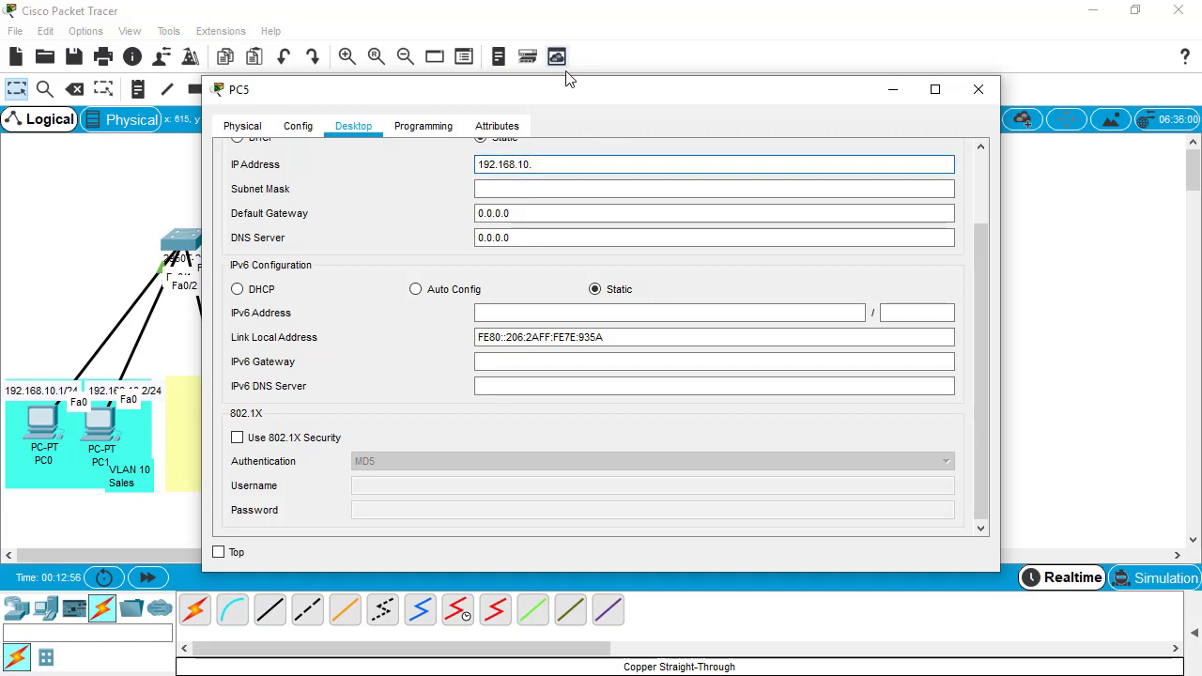
{"action": "left_click_drag", "start_coordinate": [574, 99], "coordinate": [671, 103]}
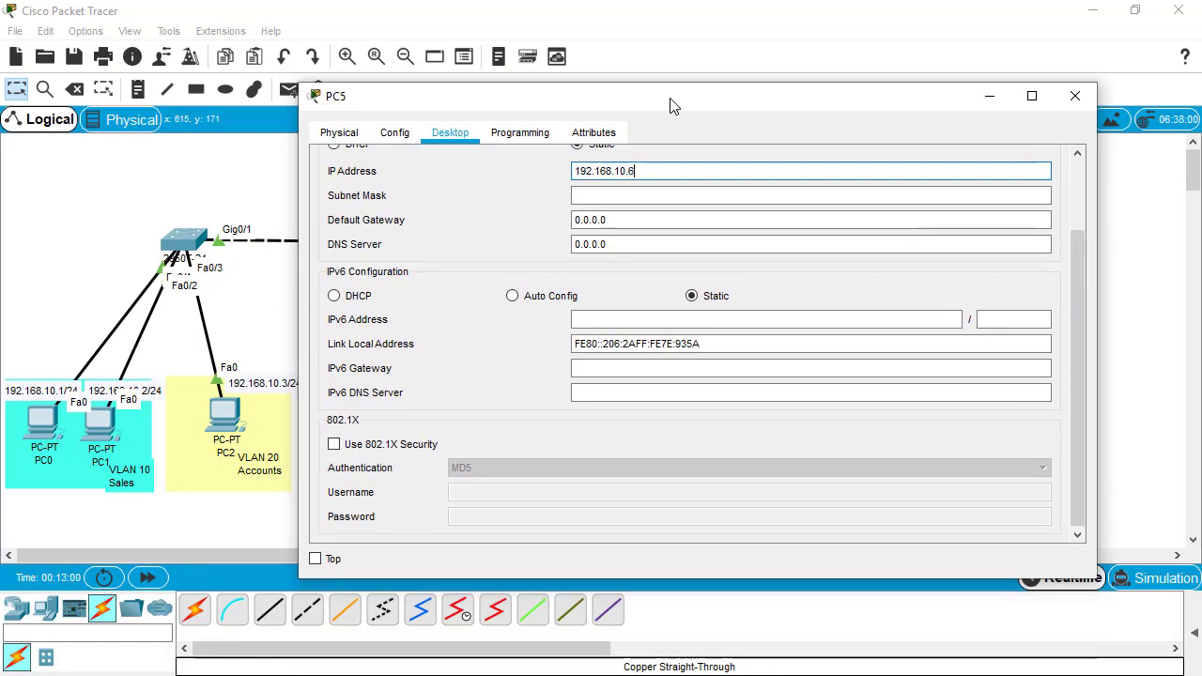
{"action": "key", "text": "Tab"}
{"action": "left_click", "coordinate": [1067, 98]}
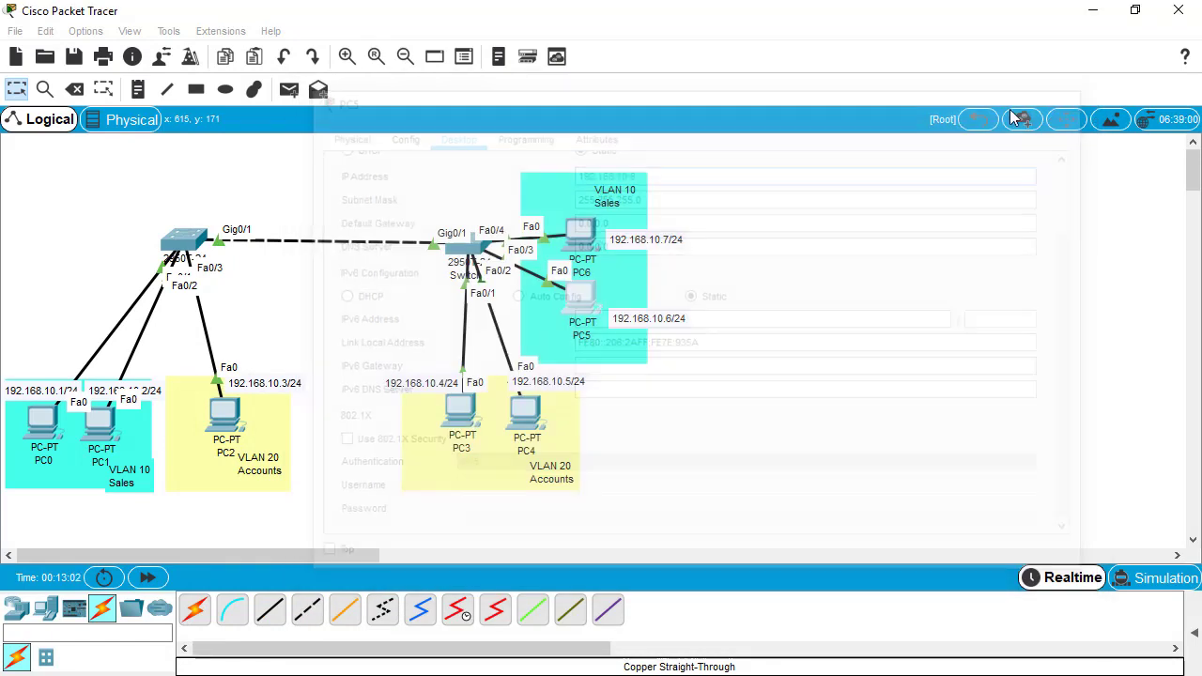
Step: Assign PC6 the static IP address 192.168.10.7 with subnet mask 255.255.255.0 and close its configuration window
{"action": "left_click", "coordinate": [587, 231]}
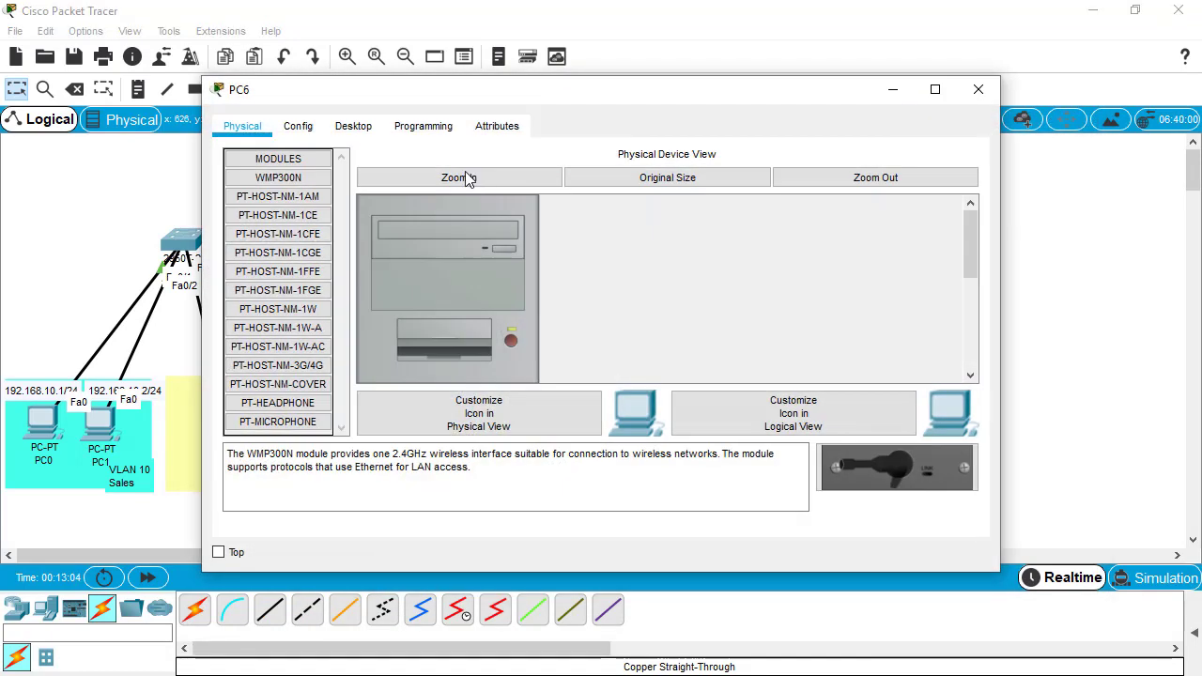
{"action": "left_click", "coordinate": [361, 126]}
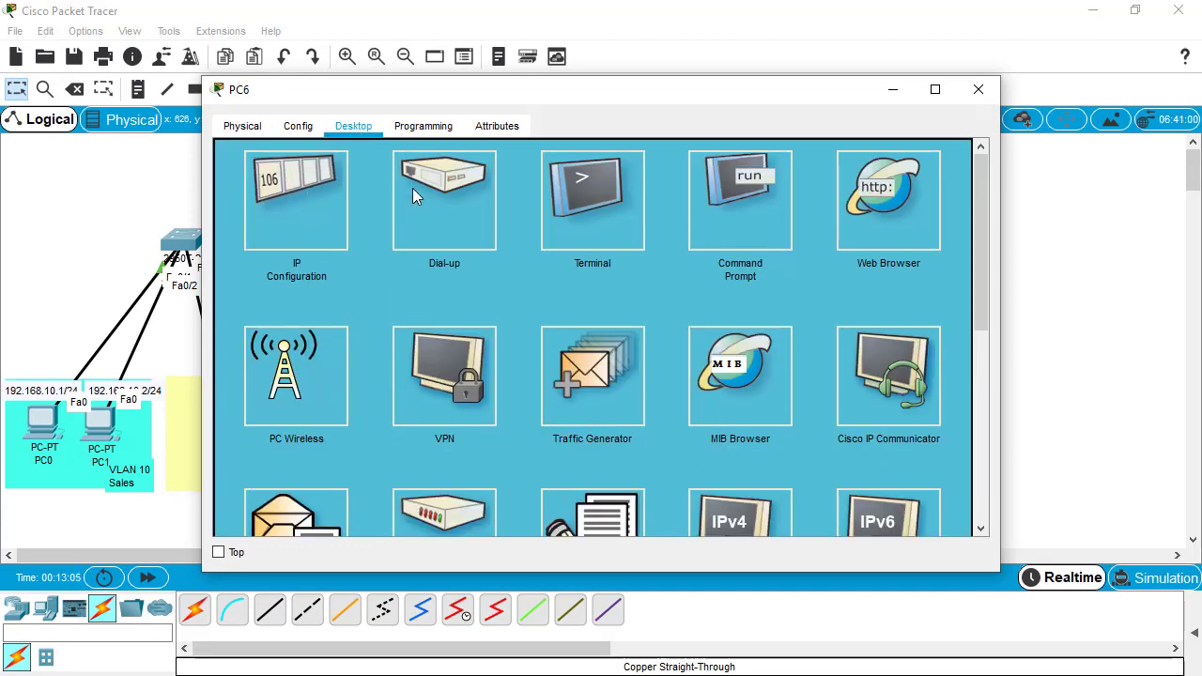
{"action": "left_click", "coordinate": [300, 197]}
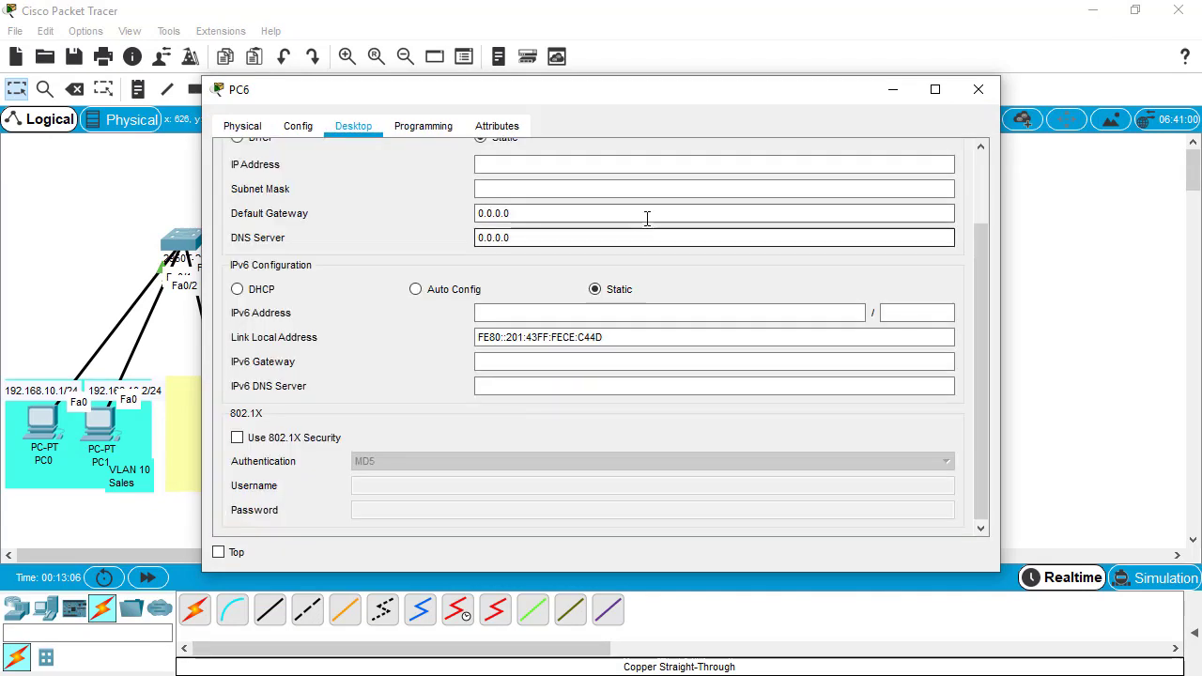
{"action": "left_click", "coordinate": [703, 157]}
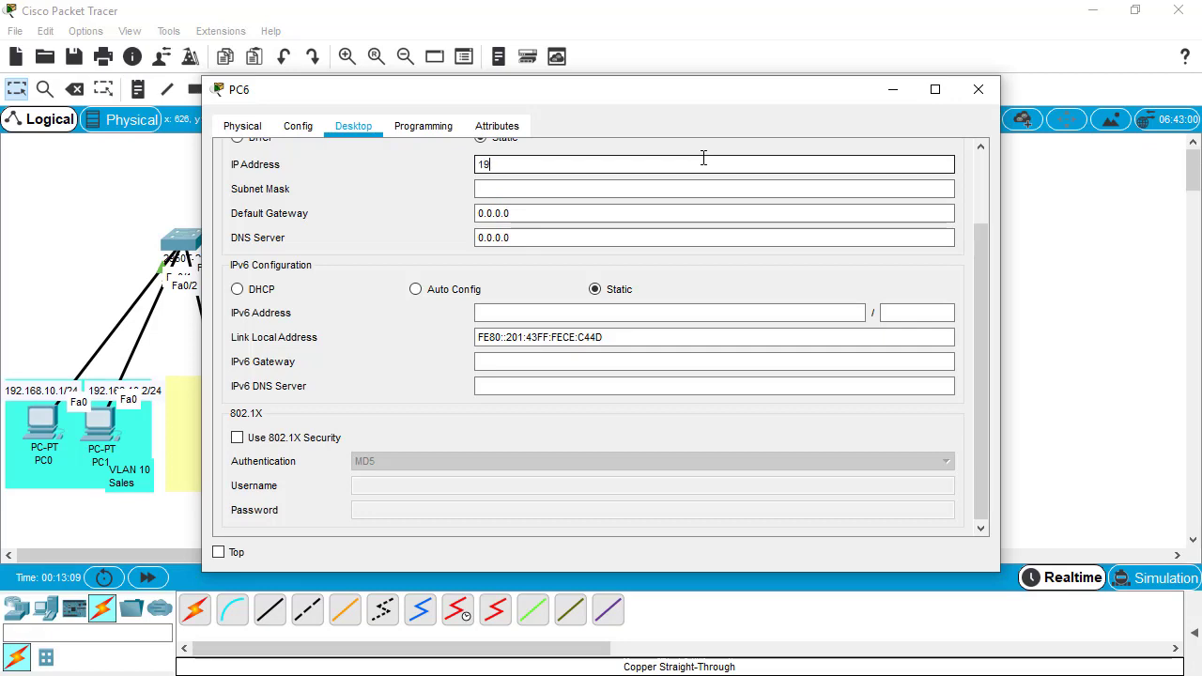
{"action": "type", "text": "192.168.10."}
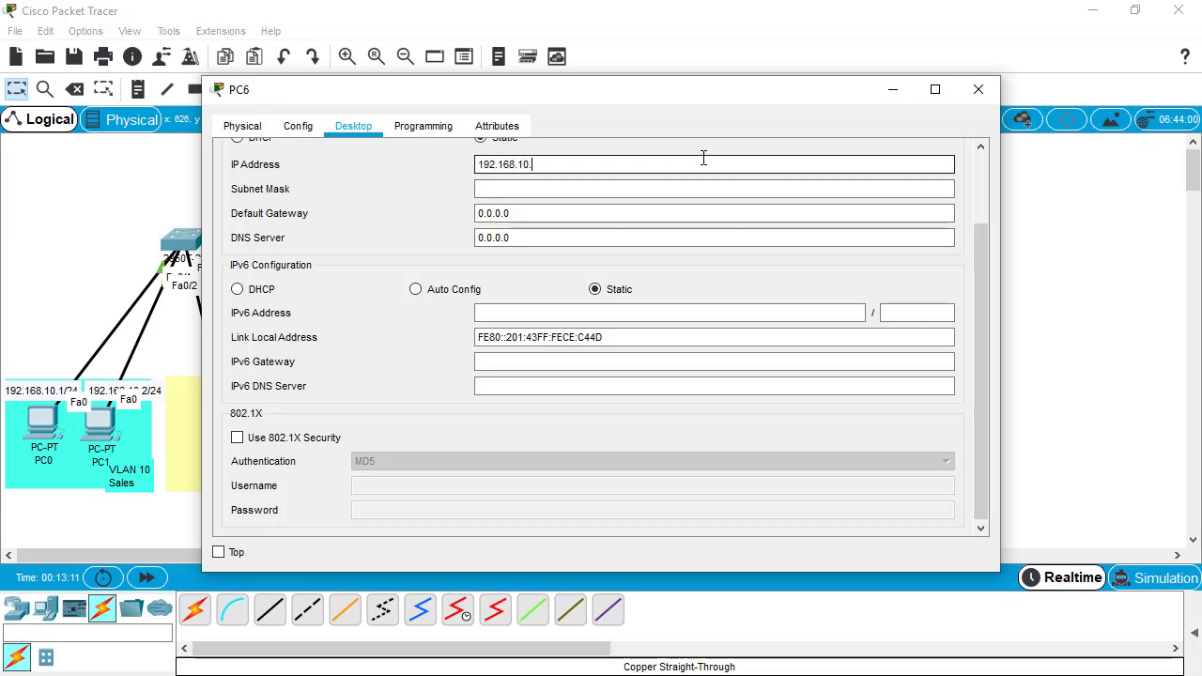
{"action": "type", "text": "7"}
{"action": "key", "text": "Tab"}
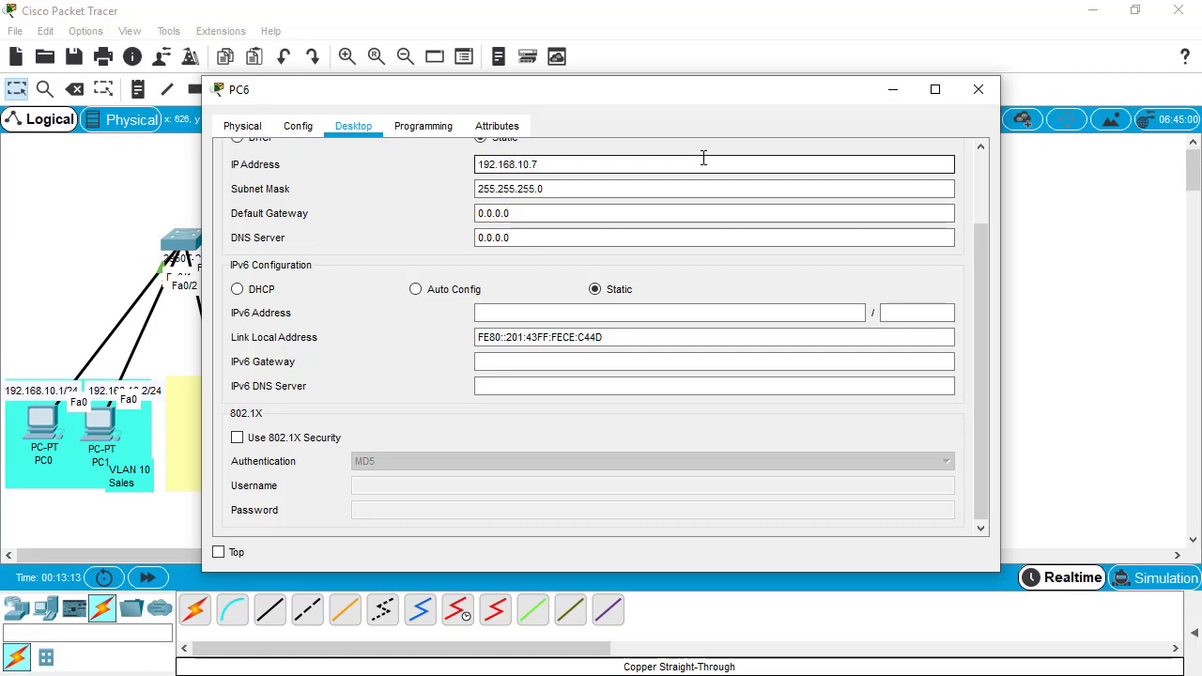
{"action": "left_click", "coordinate": [992, 87]}
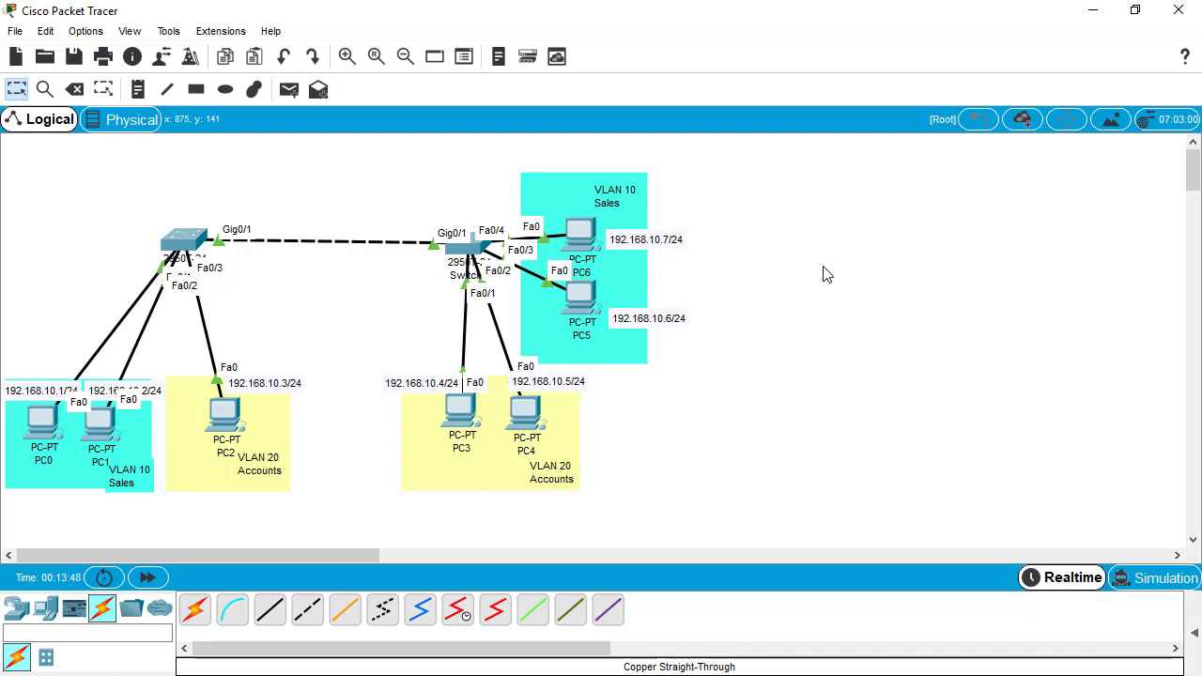
Step: Test connectivity by sending simple PDUs from PC1 to PC2 and from PC0 to PC4
{"action": "left_click", "coordinate": [281, 95]}
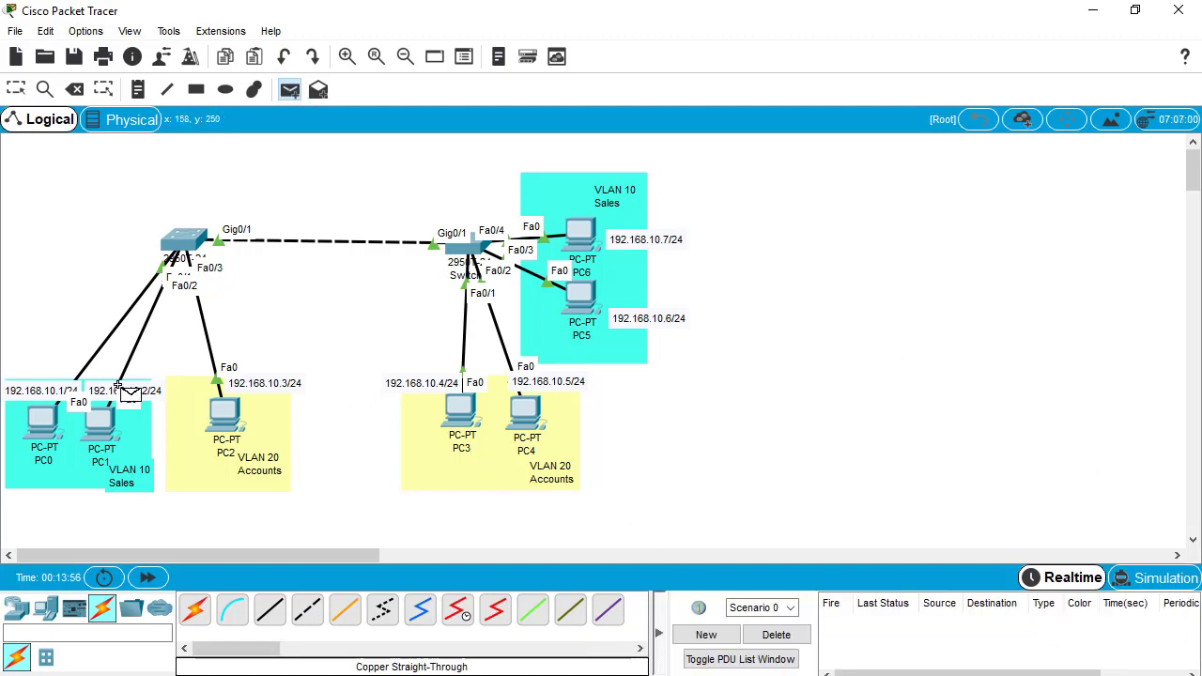
{"action": "left_click", "coordinate": [103, 427]}
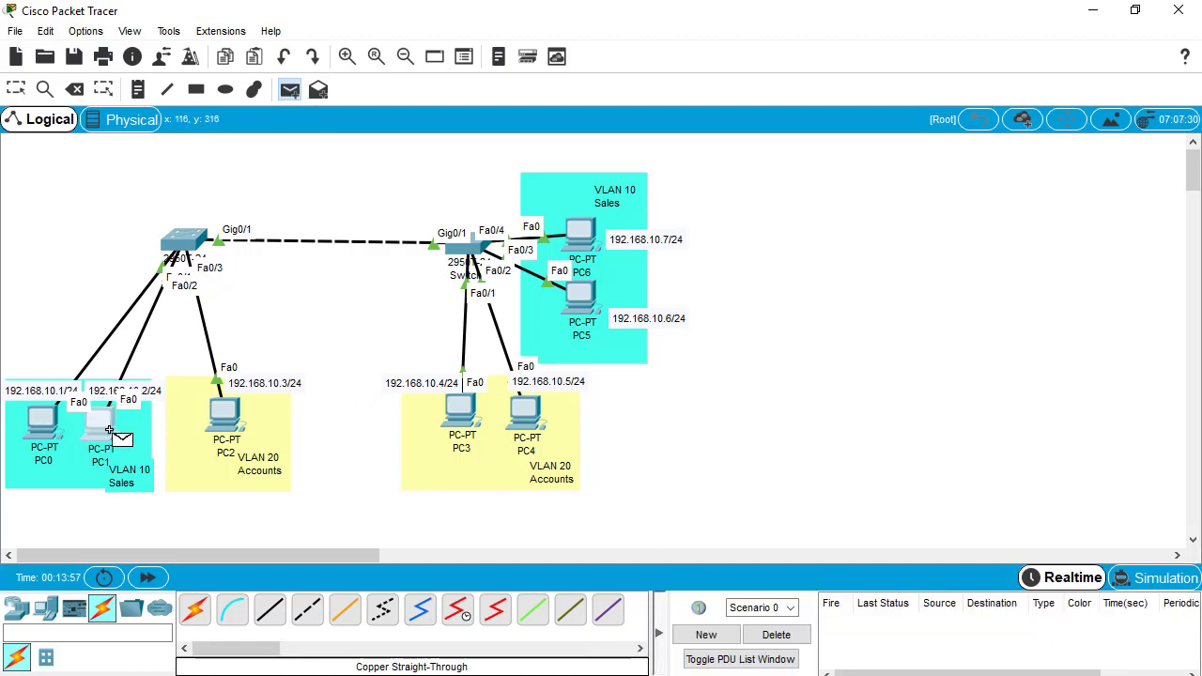
{"action": "left_click", "coordinate": [214, 426]}
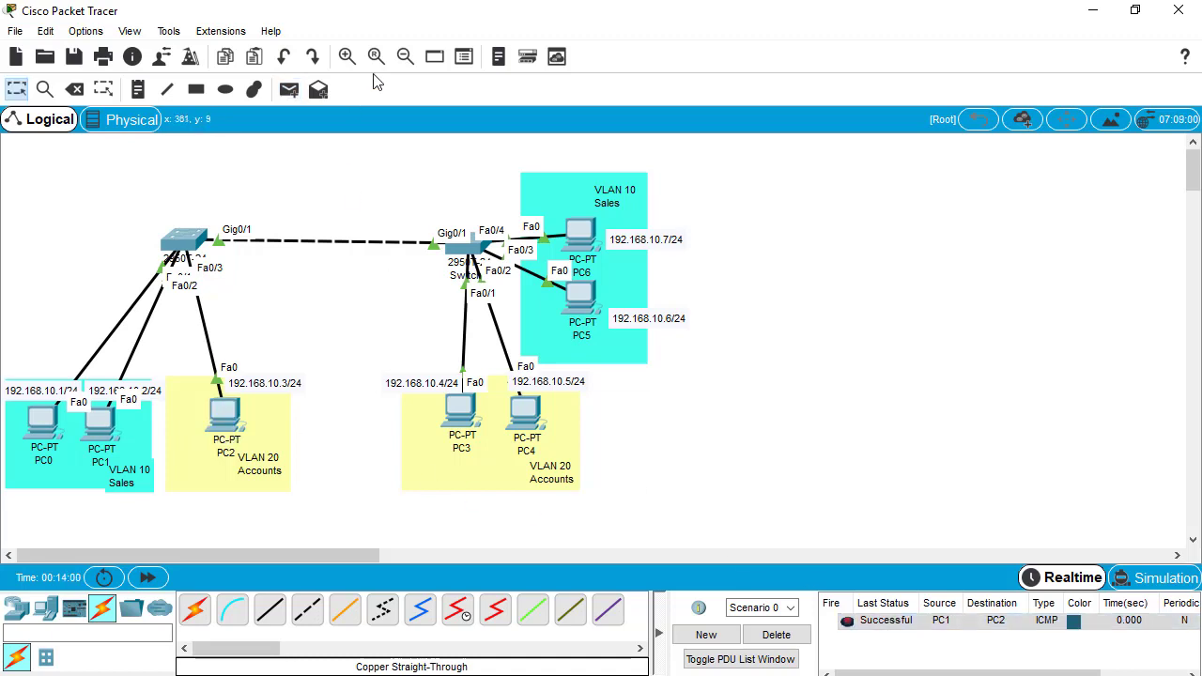
{"action": "left_click", "coordinate": [283, 97]}
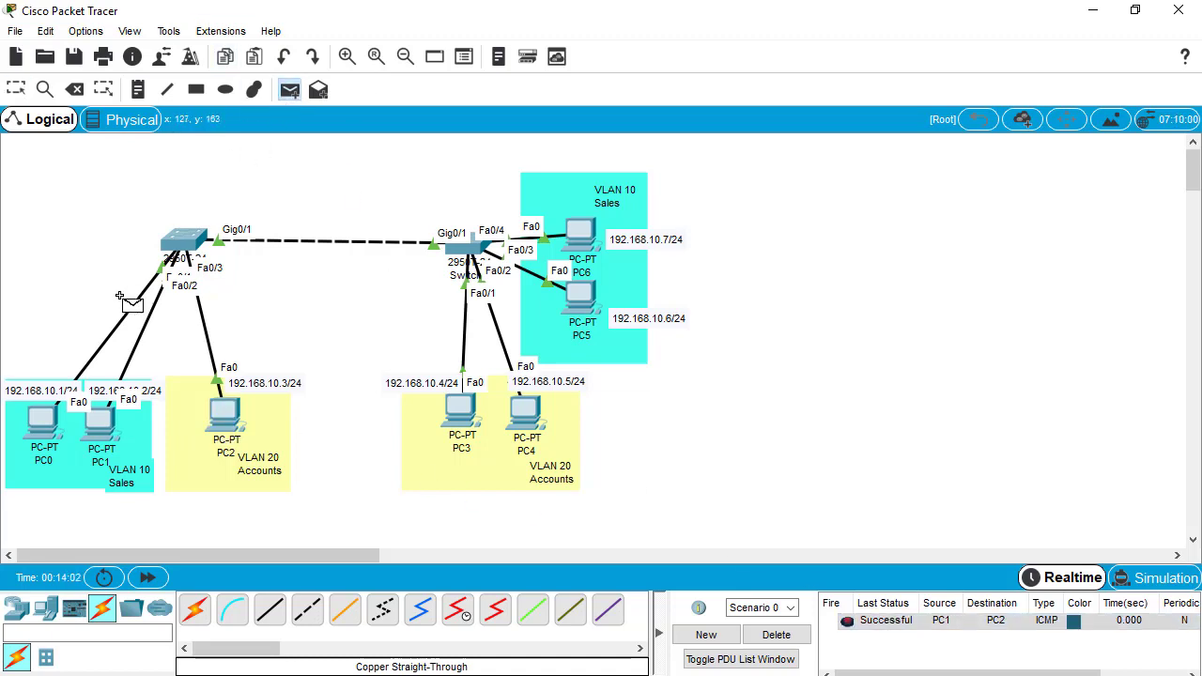
{"action": "left_click", "coordinate": [43, 427]}
{"action": "left_click", "coordinate": [526, 417]}
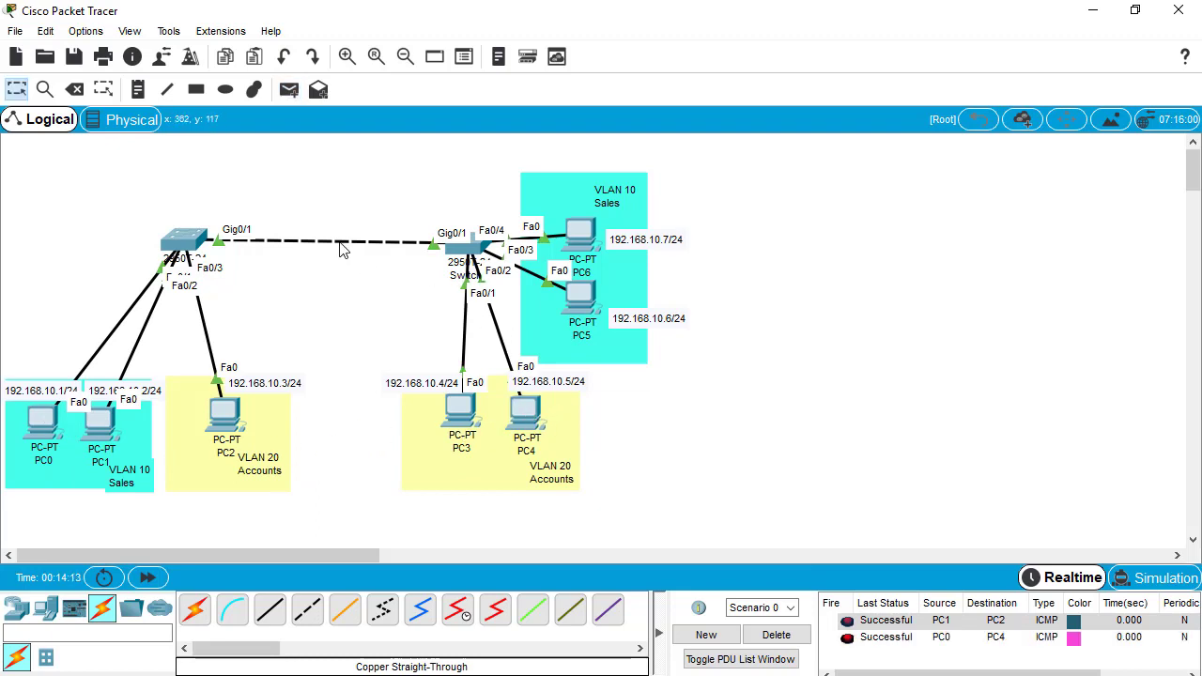
Step: Send a simple PDU from PC6 to PC3 to test connectivity on the second switch
{"action": "left_click", "coordinate": [293, 93]}
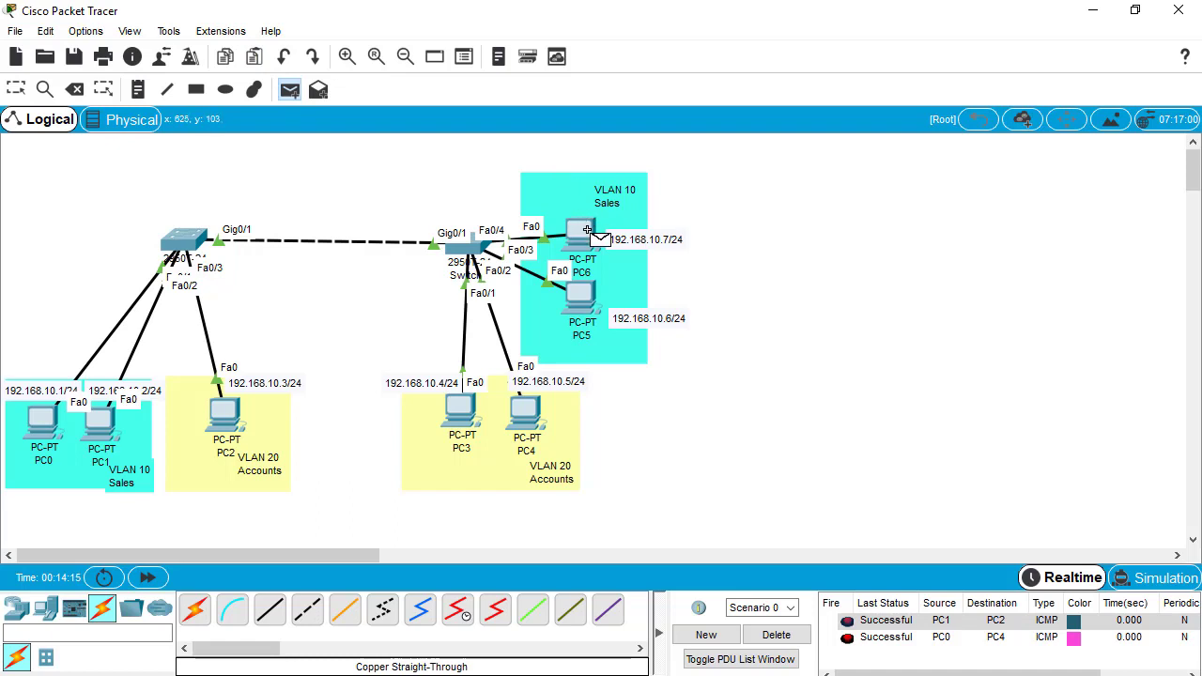
{"action": "left_click", "coordinate": [582, 237]}
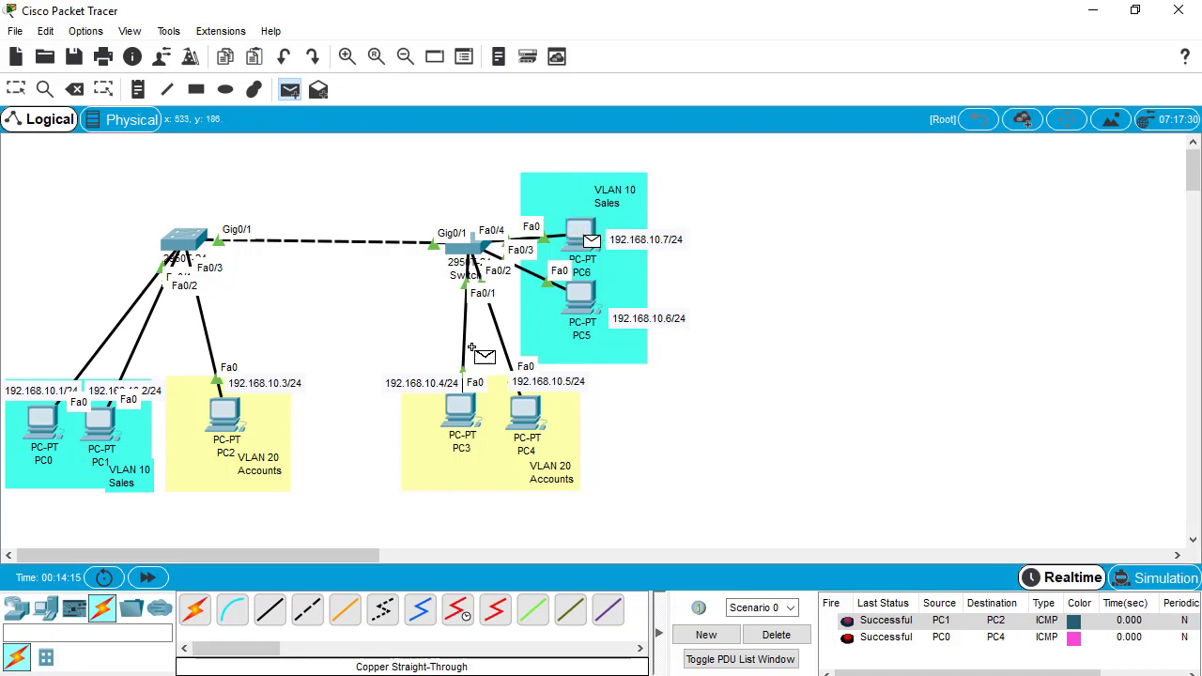
{"action": "left_click", "coordinate": [465, 416]}
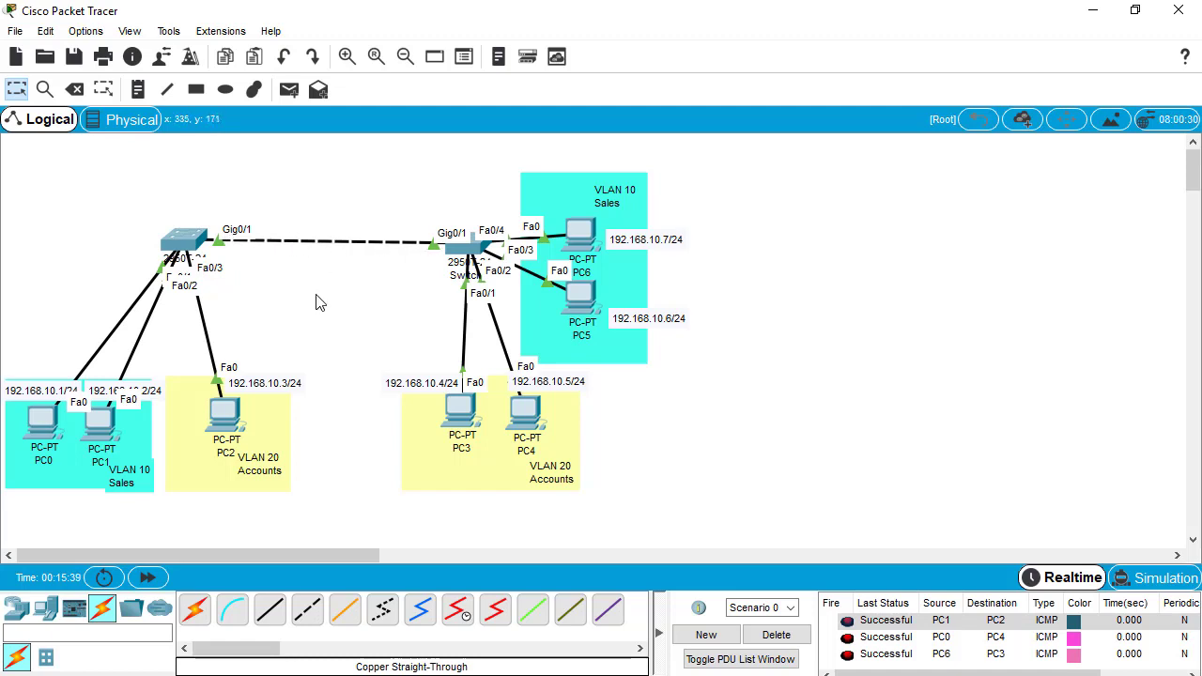
Step: Open the command line interface of Switch0, widen its window and bring up the Switch> prompt
{"action": "left_click", "coordinate": [192, 242]}
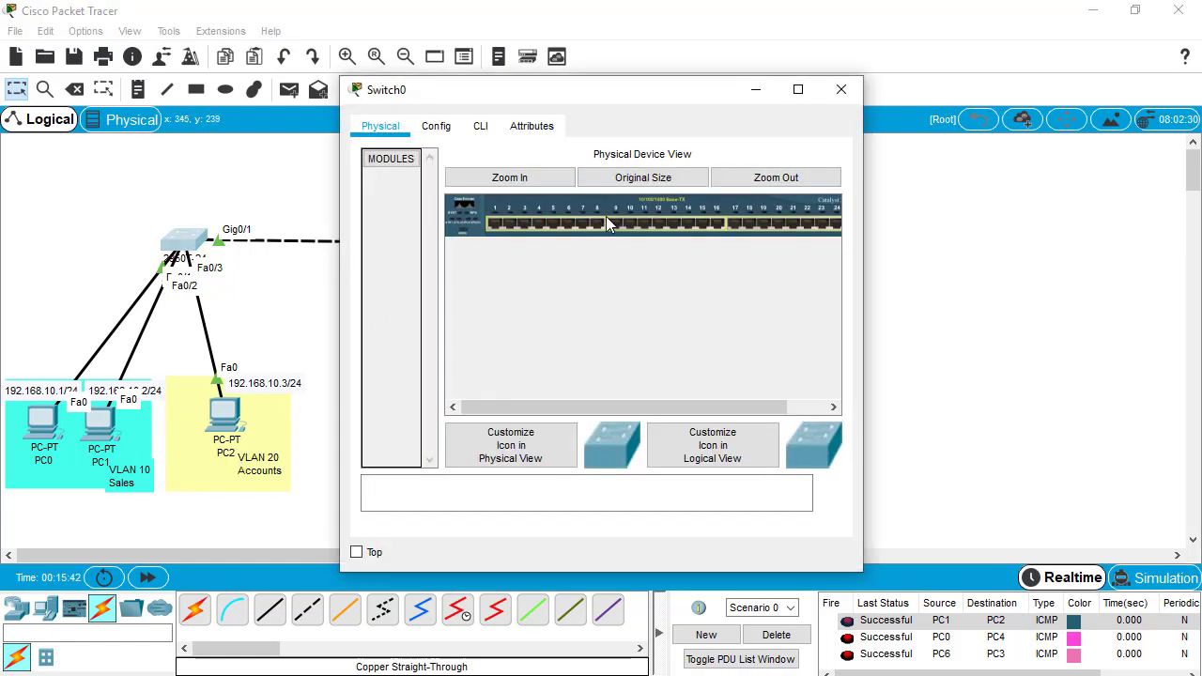
{"action": "left_click", "coordinate": [480, 126]}
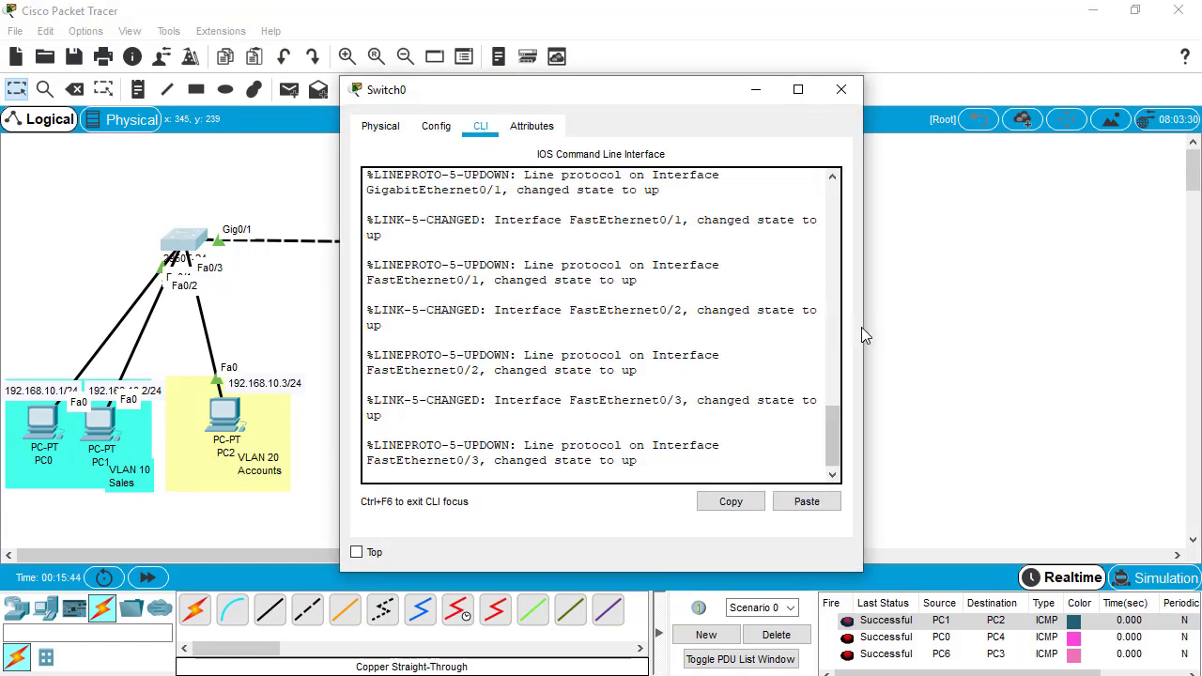
{"action": "left_click_drag", "start_coordinate": [863, 329], "coordinate": [1093, 339]}
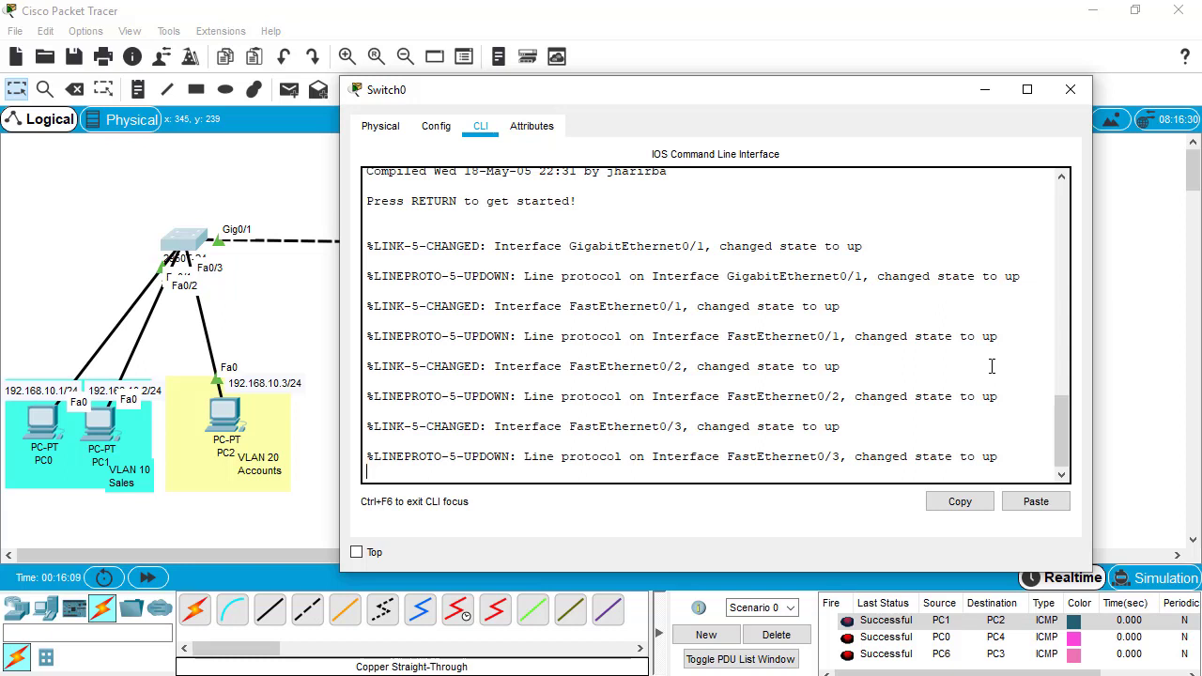
{"action": "key", "text": "Return"}
{"action": "key", "text": "Return"}
{"action": "key", "text": "Return"}
{"action": "key", "text": "Return"}
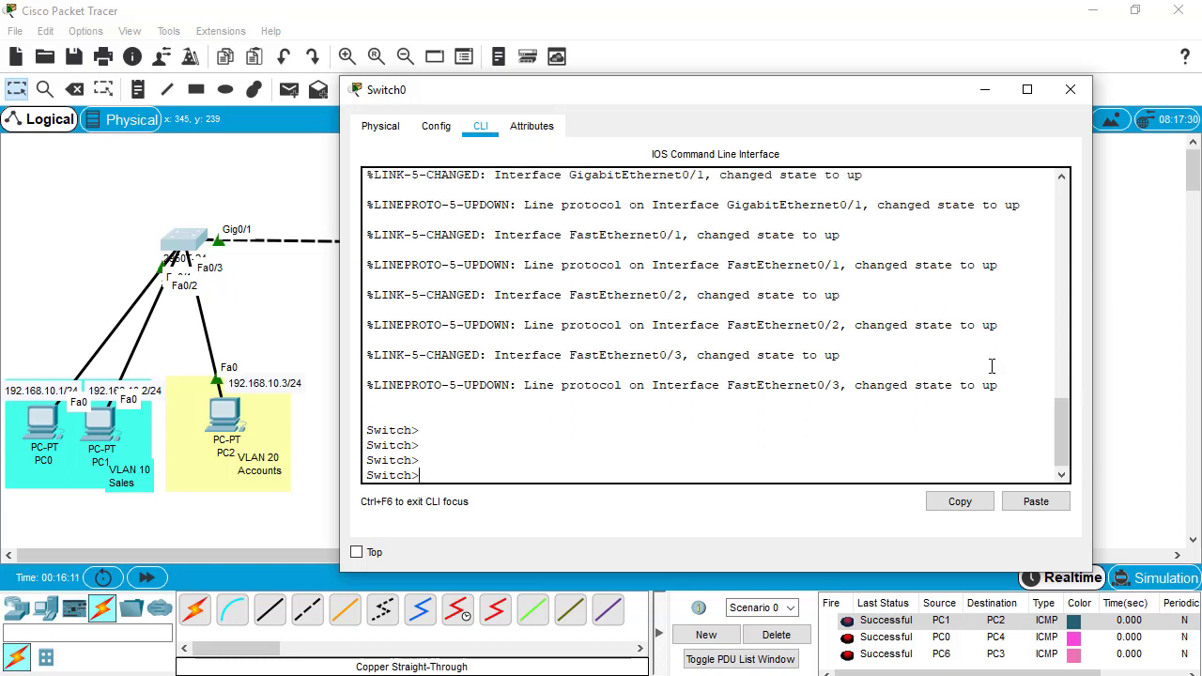
Step: Enter privileged mode and global configuration mode on Switch0 with enable and configure terminal
{"action": "type", "text": "enable"}
{"action": "key", "text": "Return"}
{"action": "type", "text": "con"}
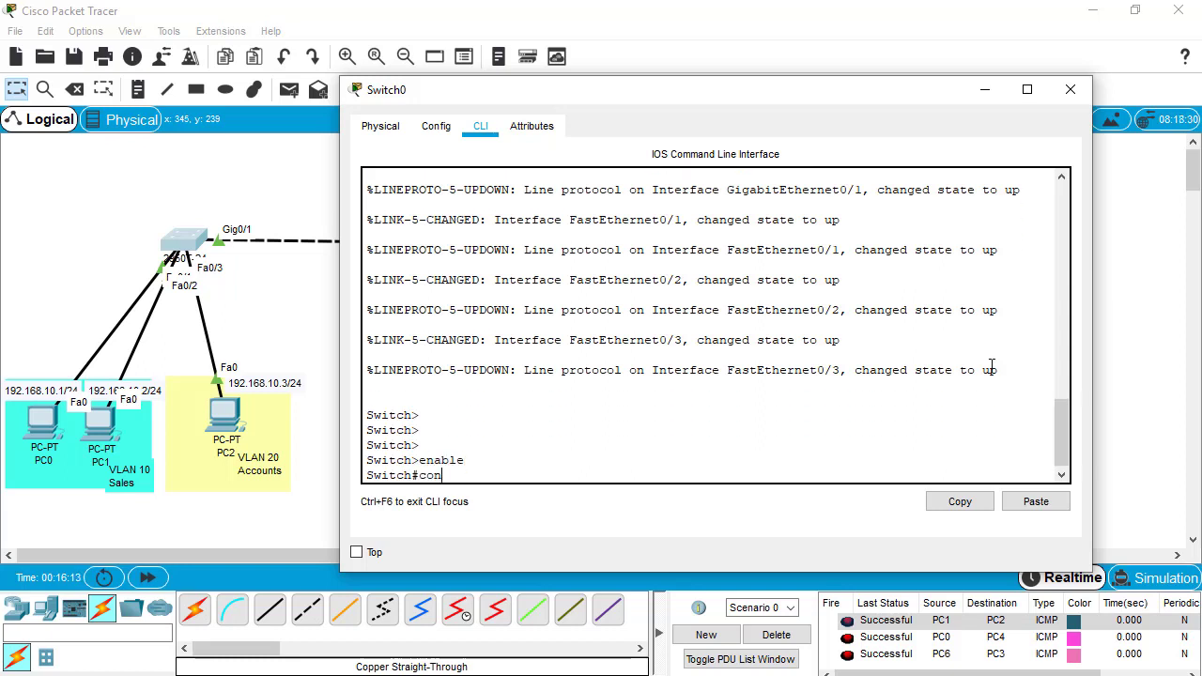
{"action": "type", "text": "figure terminal"}
{"action": "key", "text": "Return"}
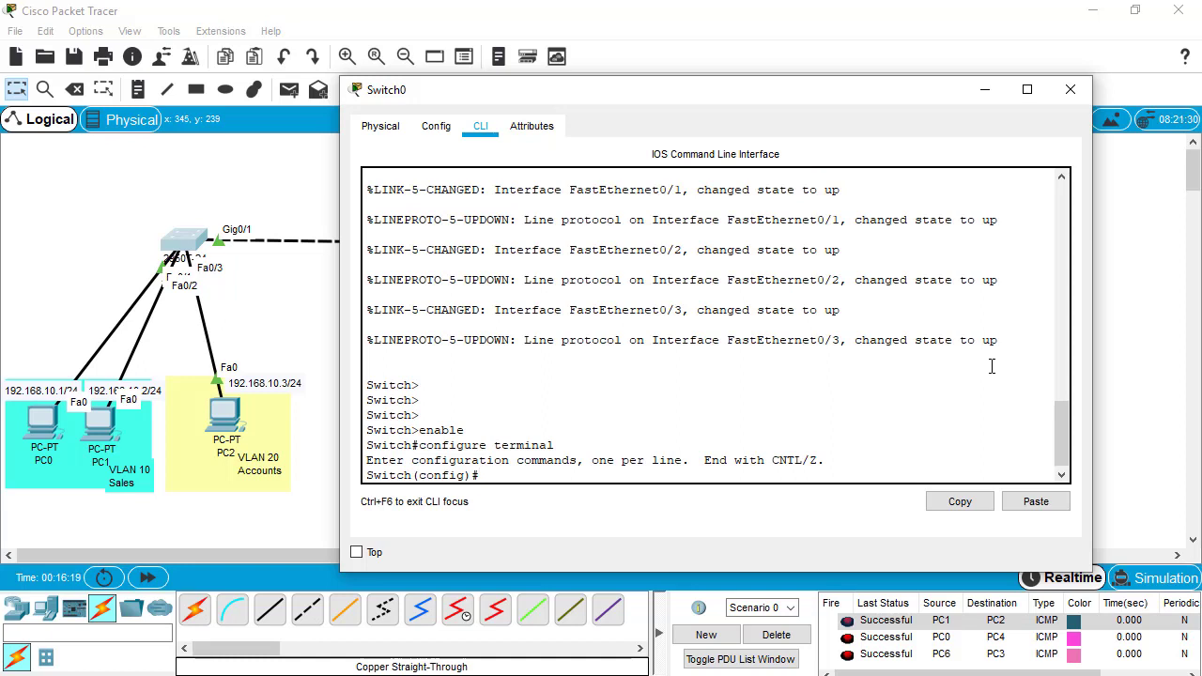
Step: Create VLAN 10 on Switch0, name it Sales and exit VLAN configuration
{"action": "type", "text": "vlan 10"}
{"action": "key", "text": "Return"}
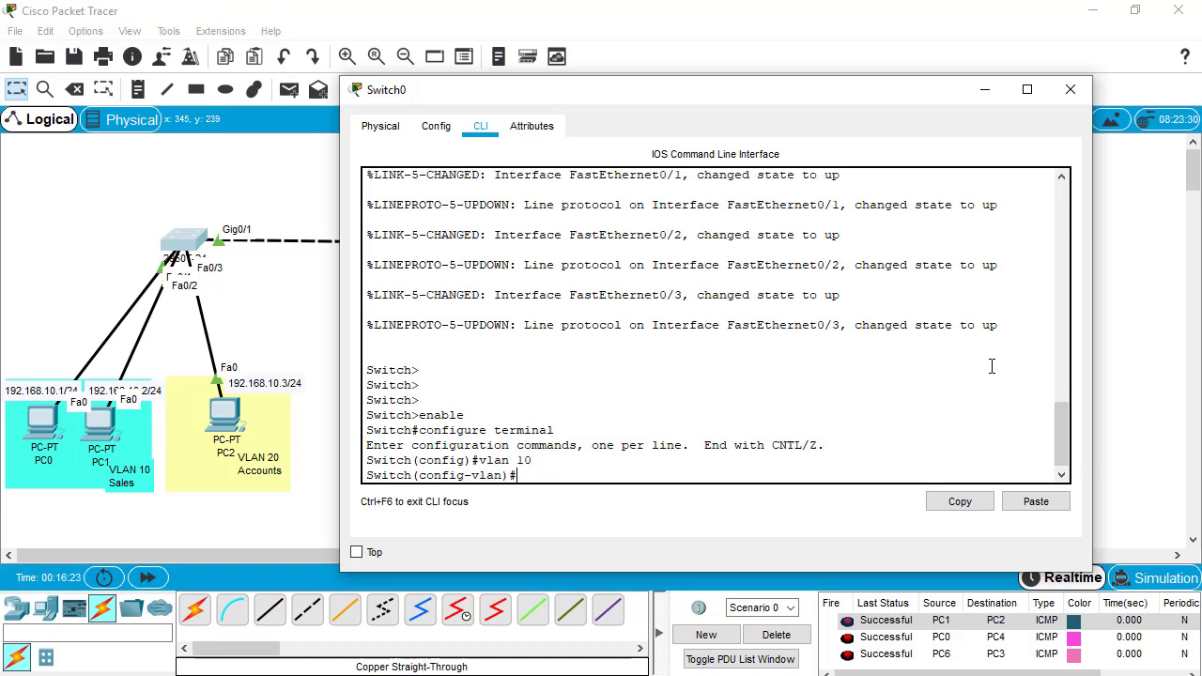
{"action": "type", "text": "name Sales"}
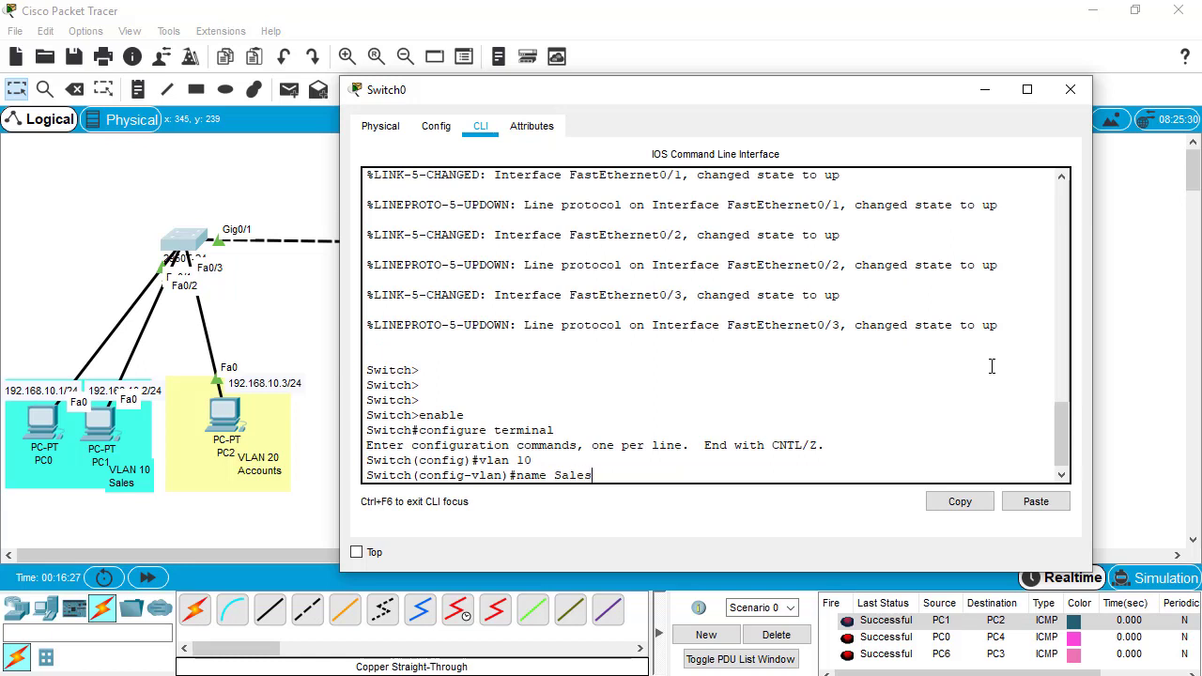
{"action": "key", "text": "Return"}
{"action": "type", "text": "exit"}
{"action": "key", "text": "Return"}
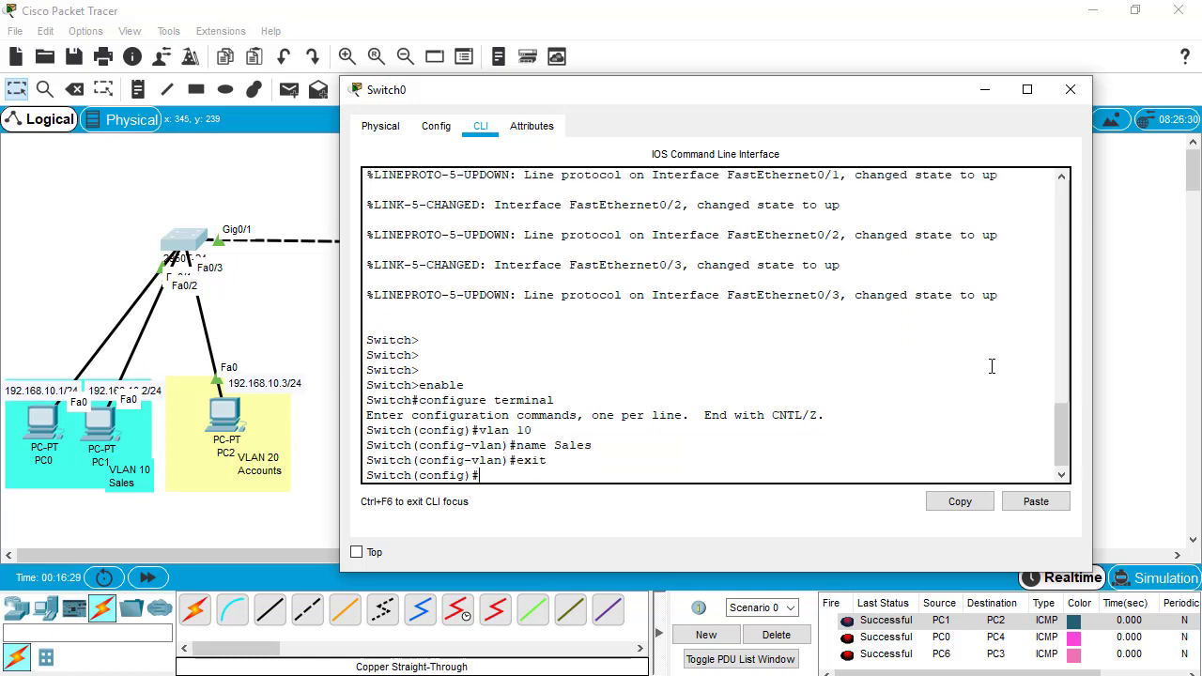
Step: Create VLAN 20 on Switch0, name it Accounts and exit to global configuration mode
{"action": "type", "text": "vlan 20"}
{"action": "key", "text": "Return"}
{"action": "type", "text": "ane"}
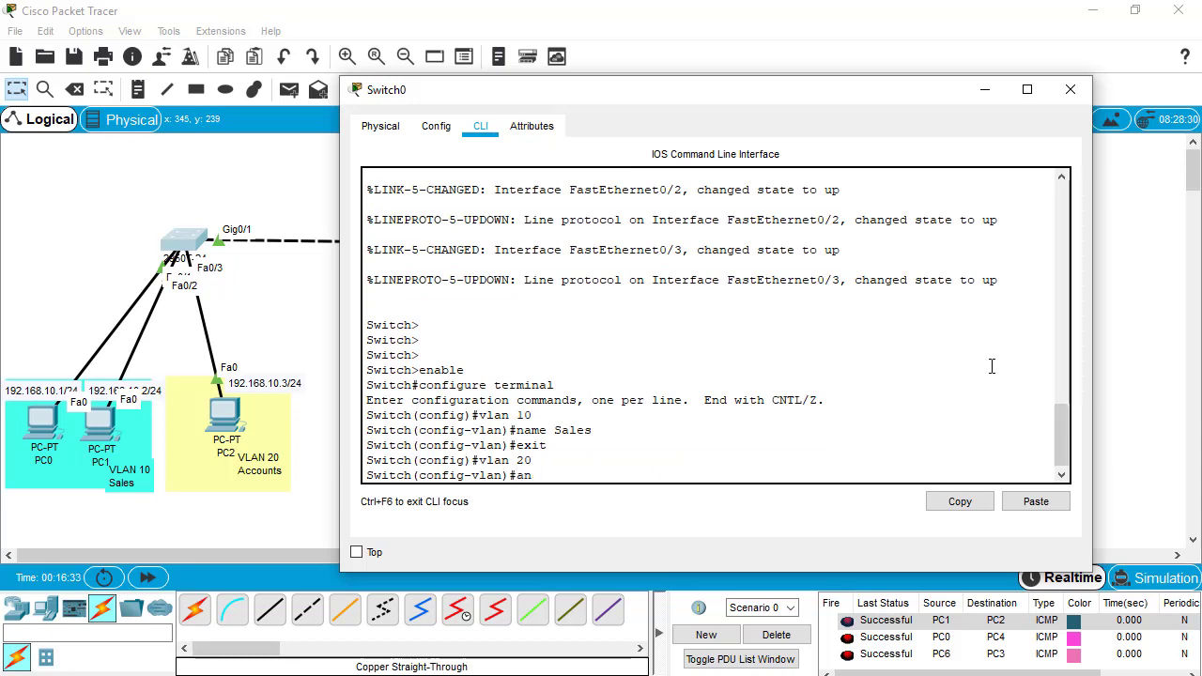
{"action": "key", "text": "BackSpace"}
{"action": "key", "text": "BackSpace"}
{"action": "type", "text": "name Accounts"}
{"action": "key", "text": "Return"}
{"action": "key", "text": "Return"}
{"action": "type", "text": "exi"}
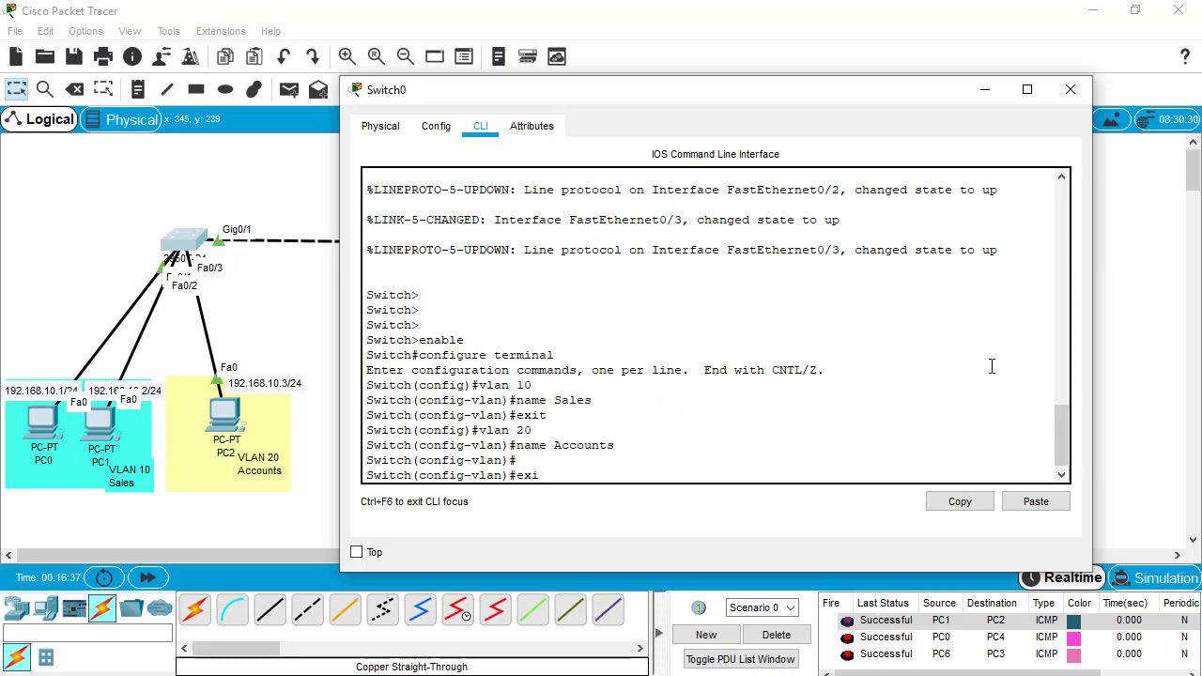
{"action": "type", "text": "t"}
{"action": "key", "text": "Return"}
{"action": "key", "text": "Return"}
{"action": "key", "text": "Return"}
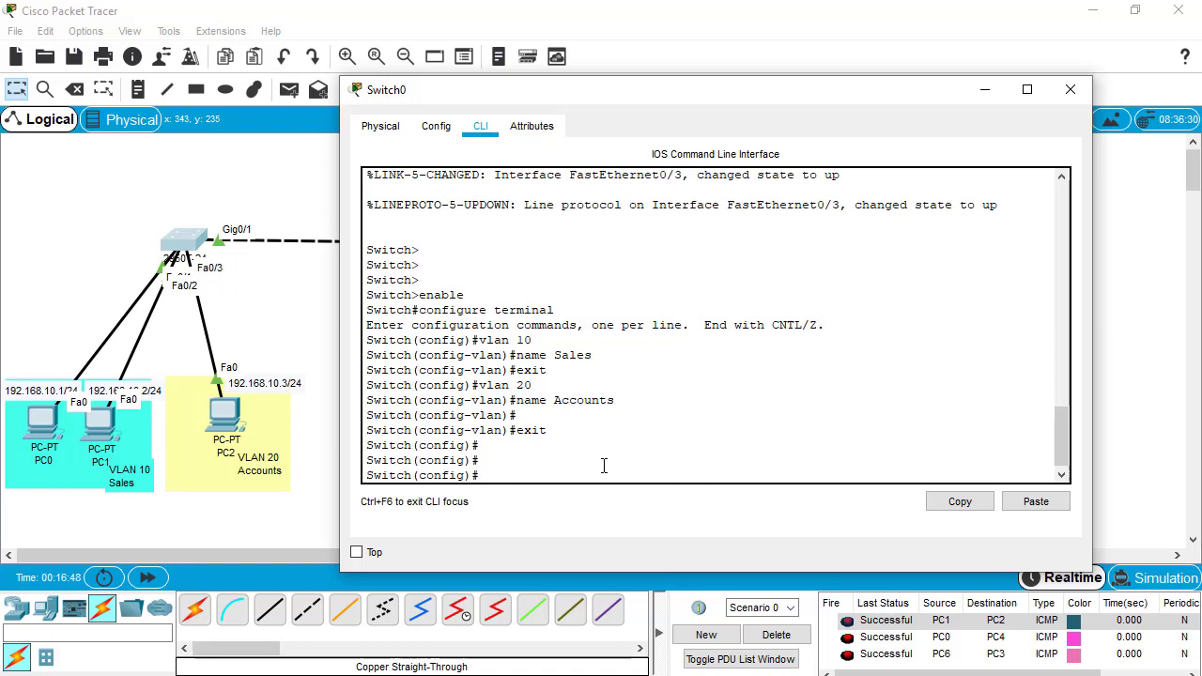
{"action": "type", "text": "switc"}
{"action": "key", "text": "BackSpace"}
{"action": "key", "text": "BackSpace"}
{"action": "key", "text": "BackSpace"}
{"action": "key", "text": "BackSpace"}
{"action": "key", "text": "BackSpace"}
Step: Enter interface configuration for FastEthernet 0/1 on Switch0 and assign the port to access VLAN 10
{"action": "type", "text": "interface fastetherent"}
{"action": "key", "text": "BackSpace"}
{"action": "key", "text": "BackSpace"}
{"action": "key", "text": "BackSpace"}
{"action": "type", "text": "net 0/1"}
{"action": "key", "text": "Return"}
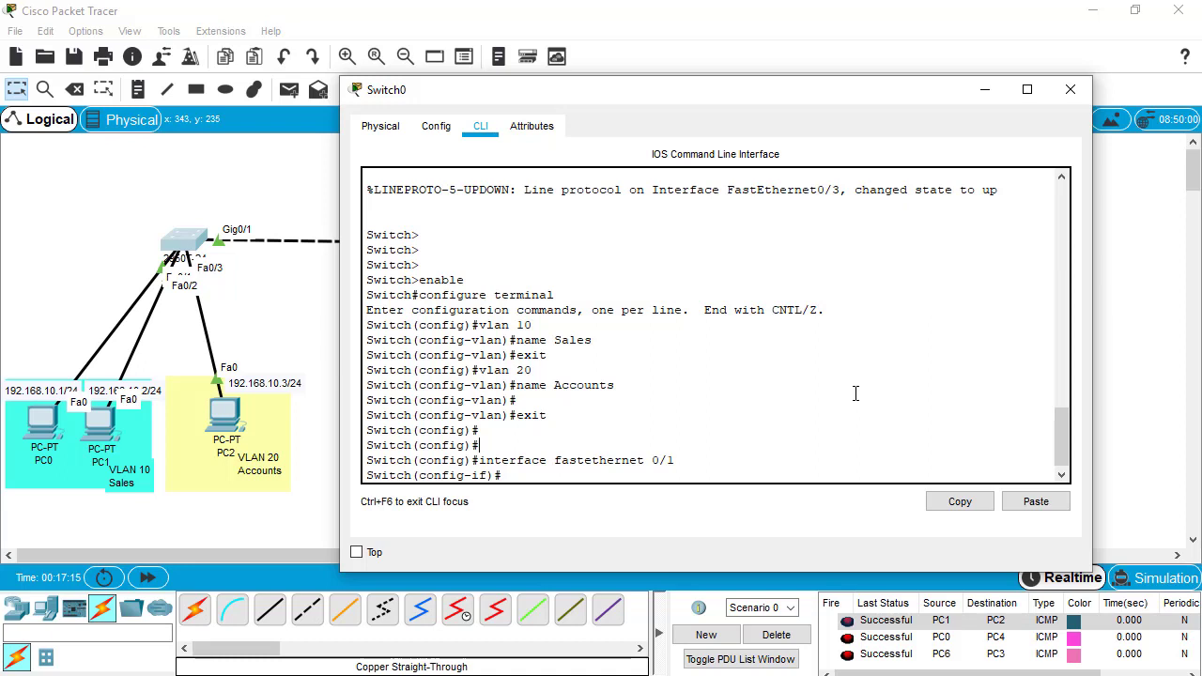
{"action": "type", "text": "switchport access vlan"}
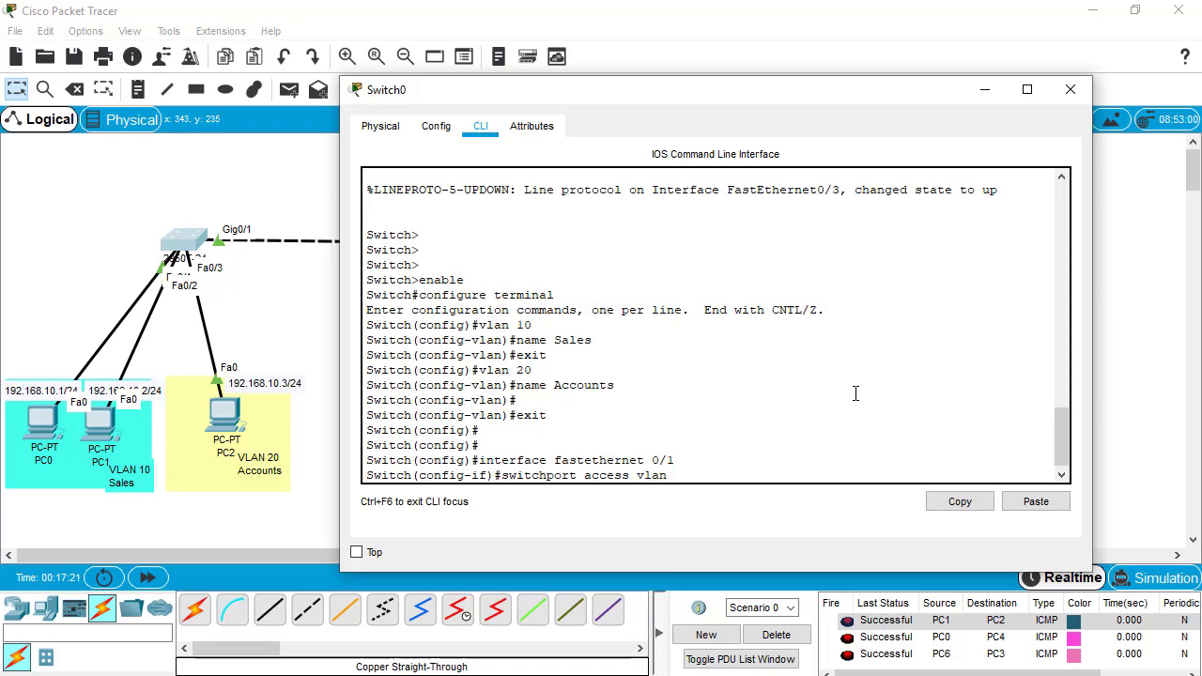
{"action": "type", "text": " 10"}
{"action": "key", "text": "Return"}
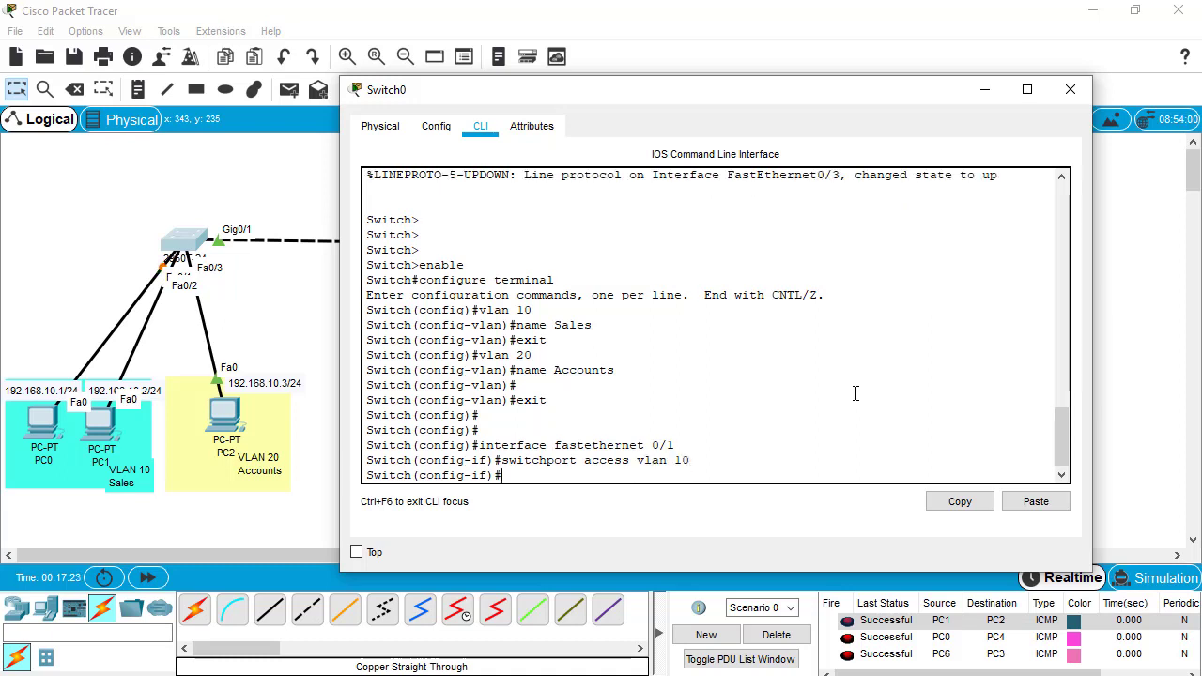
Step: Set FastEthernet 0/1 to switchport mode access and exit to global configuration mode
{"action": "type", "text": "switchport"}
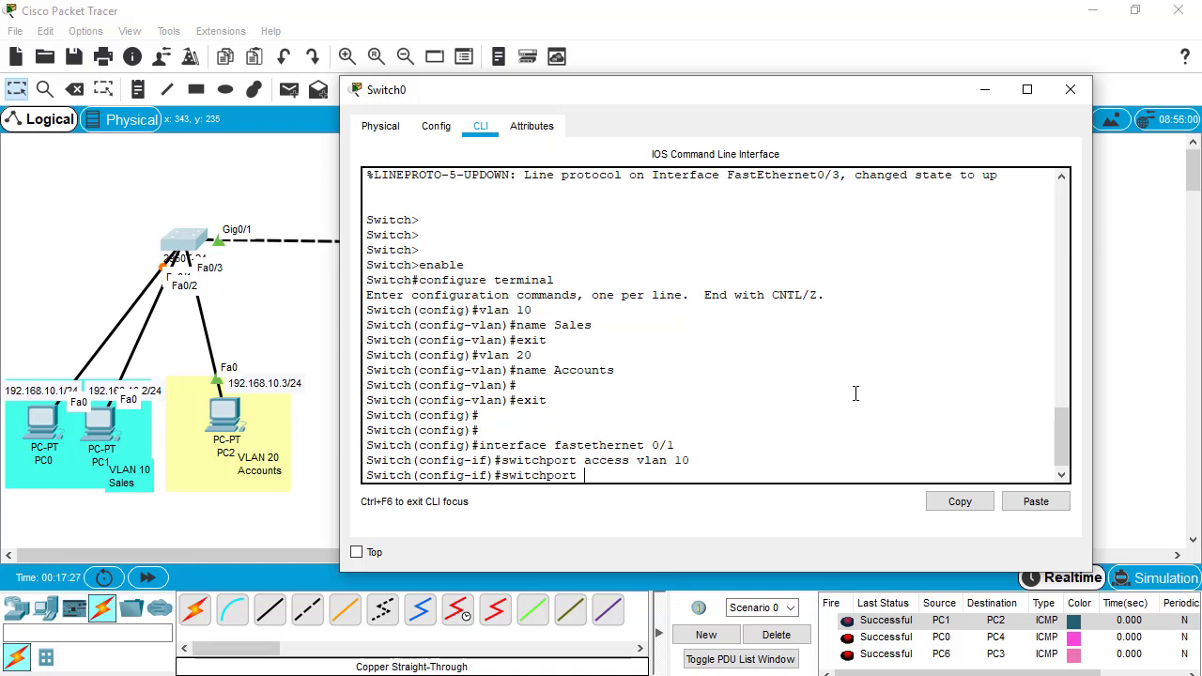
{"action": "type", "text": " mode acc"}
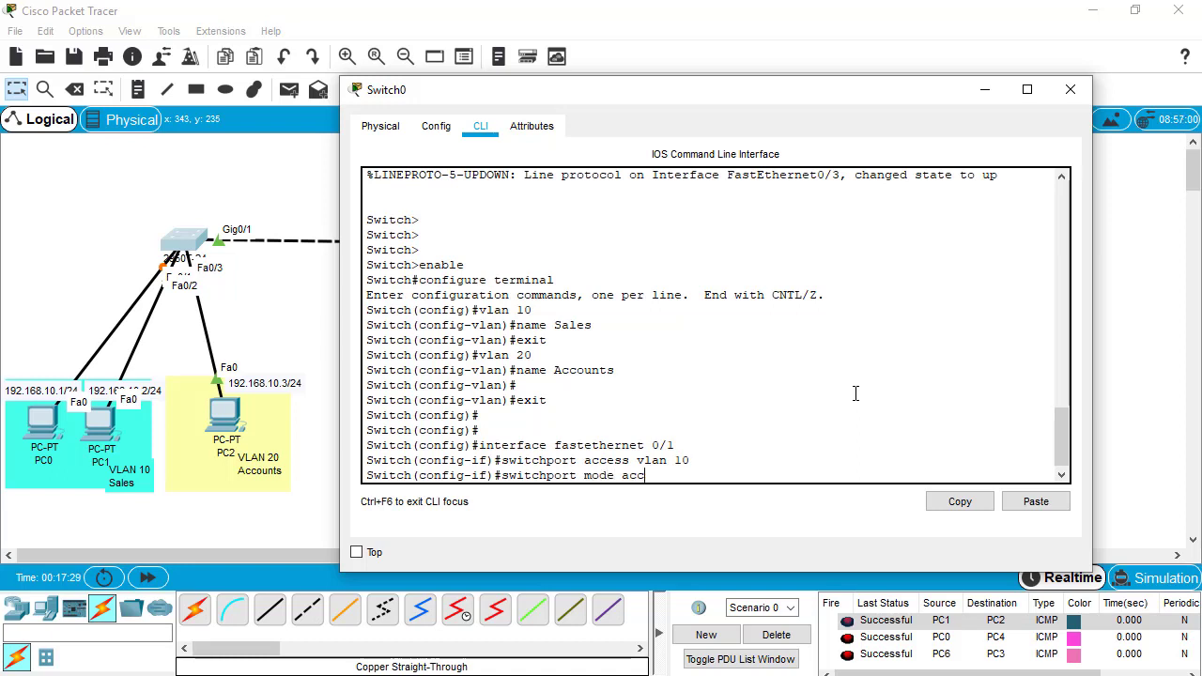
{"action": "type", "text": "ess"}
{"action": "key", "text": "Return"}
{"action": "type", "text": "exit"}
{"action": "key", "text": "Return"}
{"action": "key", "text": "Return"}
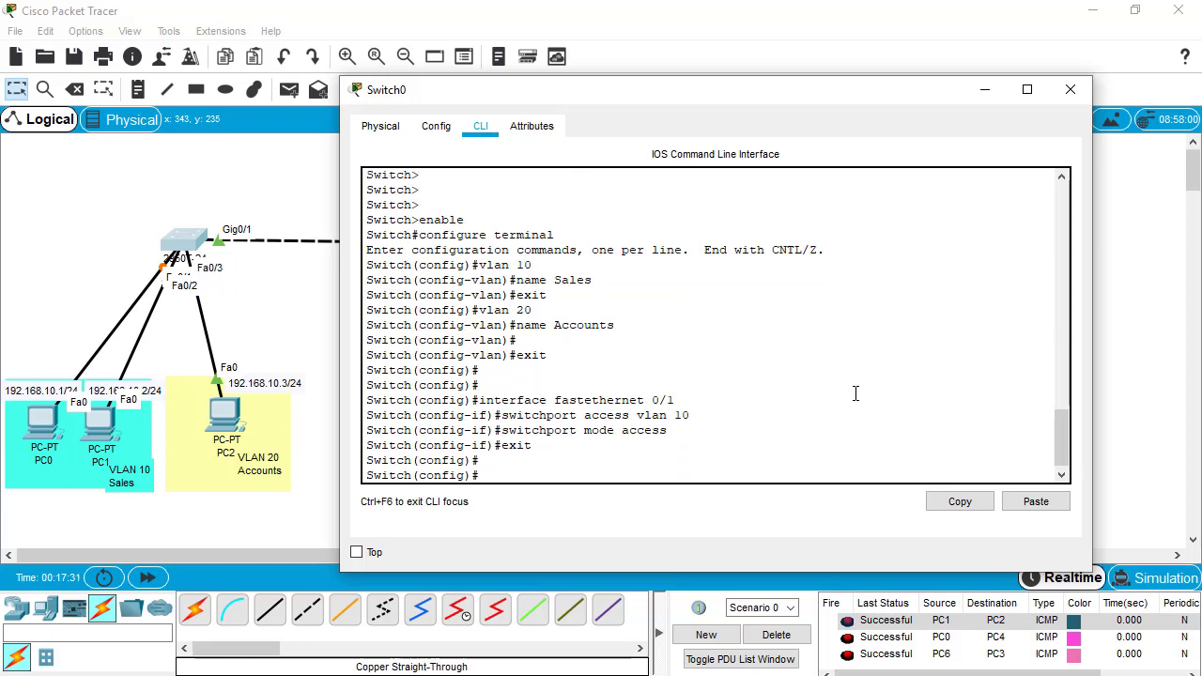
Step: Enter interface configuration for FastEthernet 0/2 on Switch0 and assign the port to access VLAN 10
{"action": "type", "text": "interface fastethere"}
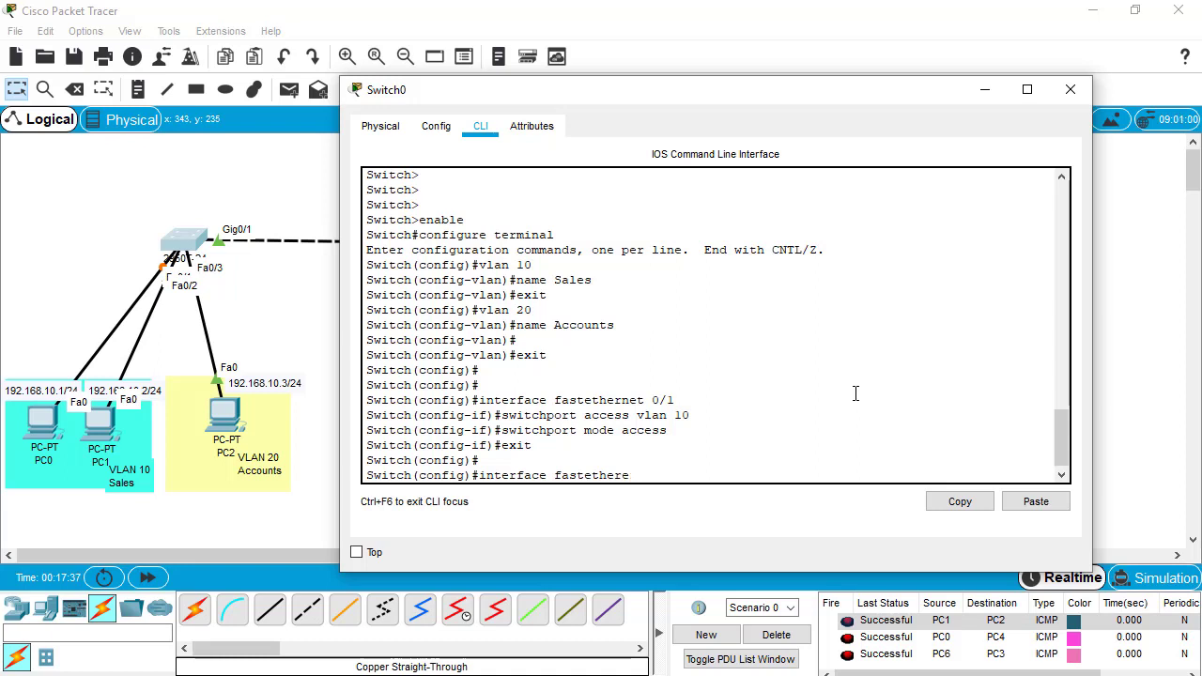
{"action": "key", "text": "BackSpace"}
{"action": "type", "text": "net 0/2"}
{"action": "key", "text": "Return"}
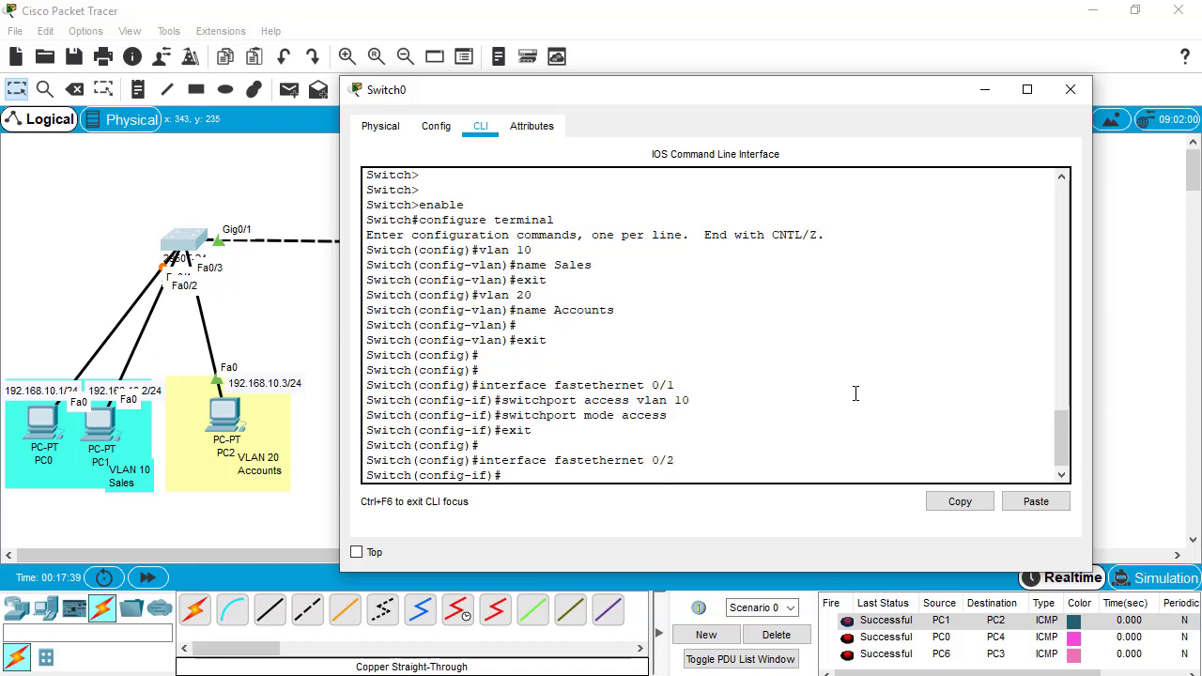
{"action": "type", "text": "switchport access vlan"}
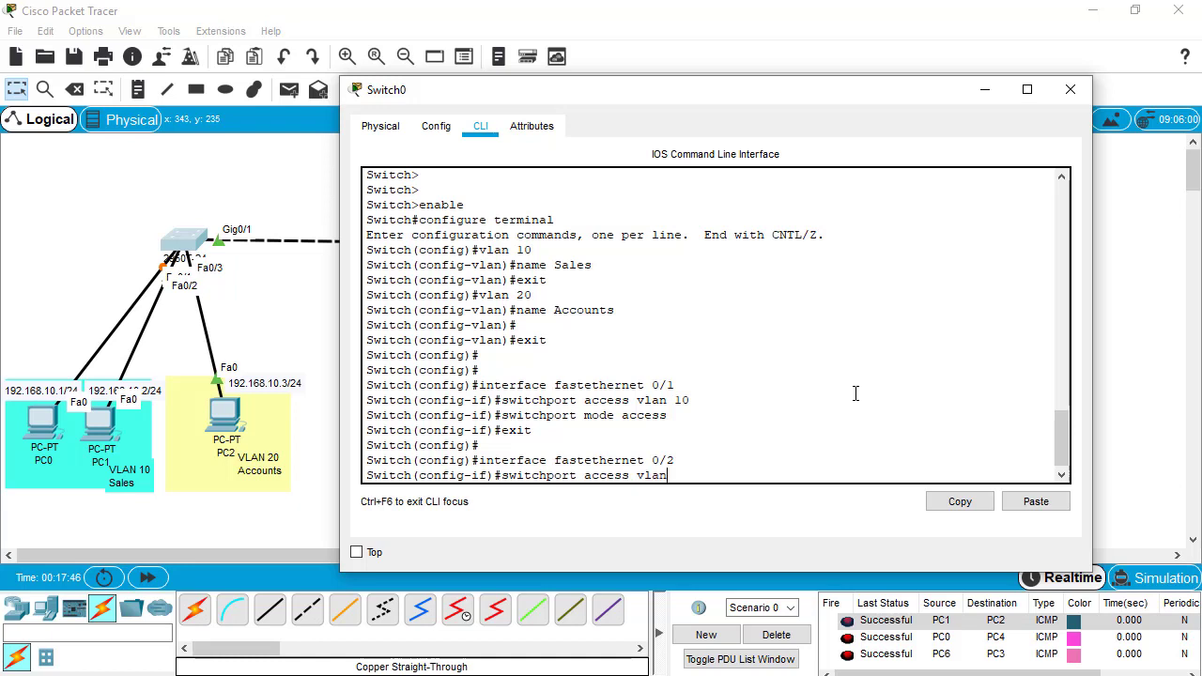
{"action": "type", "text": " 10"}
{"action": "key", "text": "Return"}
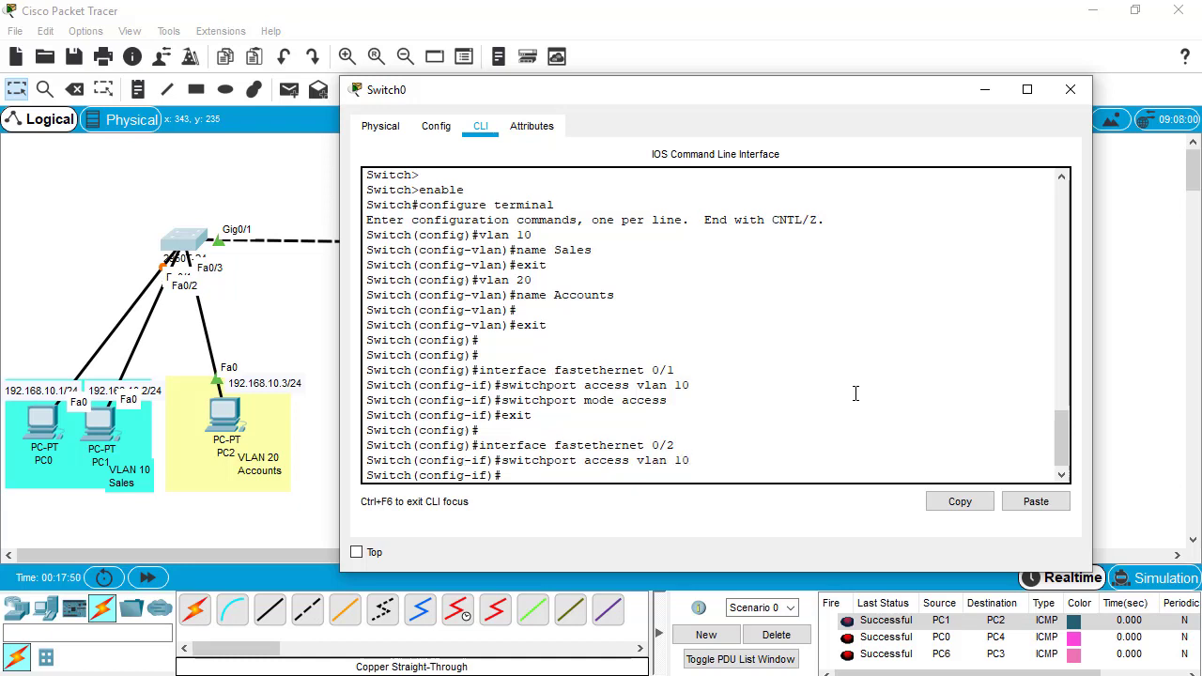
Step: Set FastEthernet 0/2 to switchport mode access and exit to global configuration mode
{"action": "type", "text": "switchport mode access"}
{"action": "key", "text": "Return"}
{"action": "key", "text": "Return"}
{"action": "type", "text": "exit"}
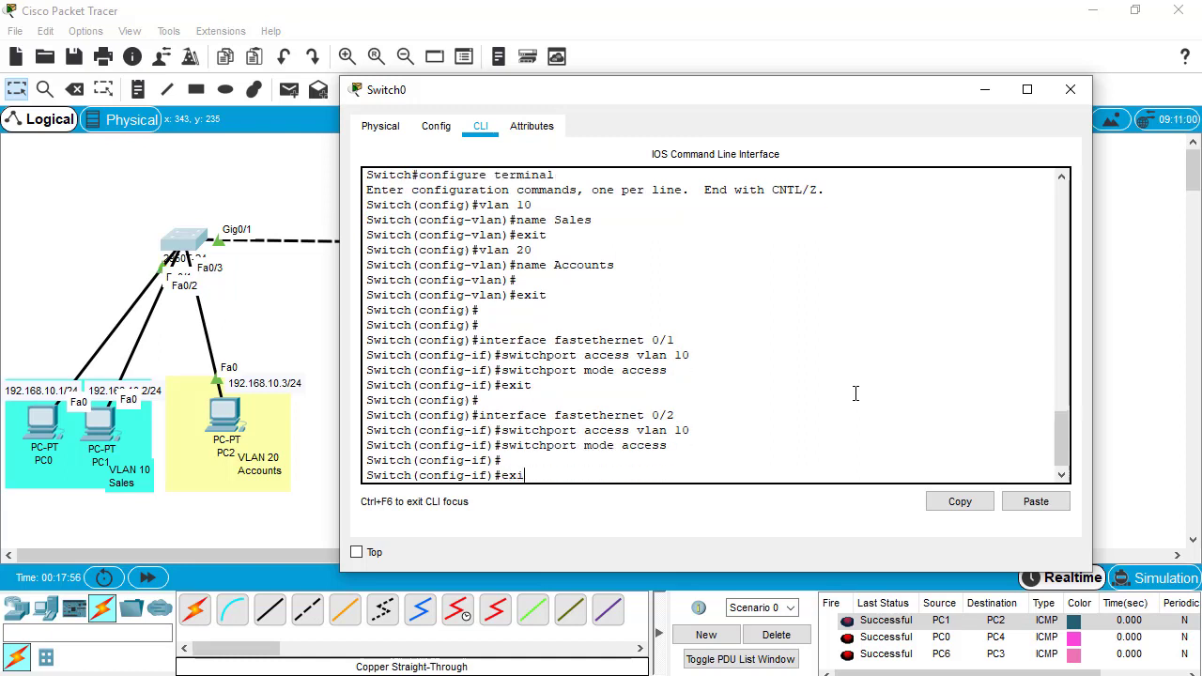
{"action": "key", "text": "Return"}
{"action": "key", "text": "Return"}
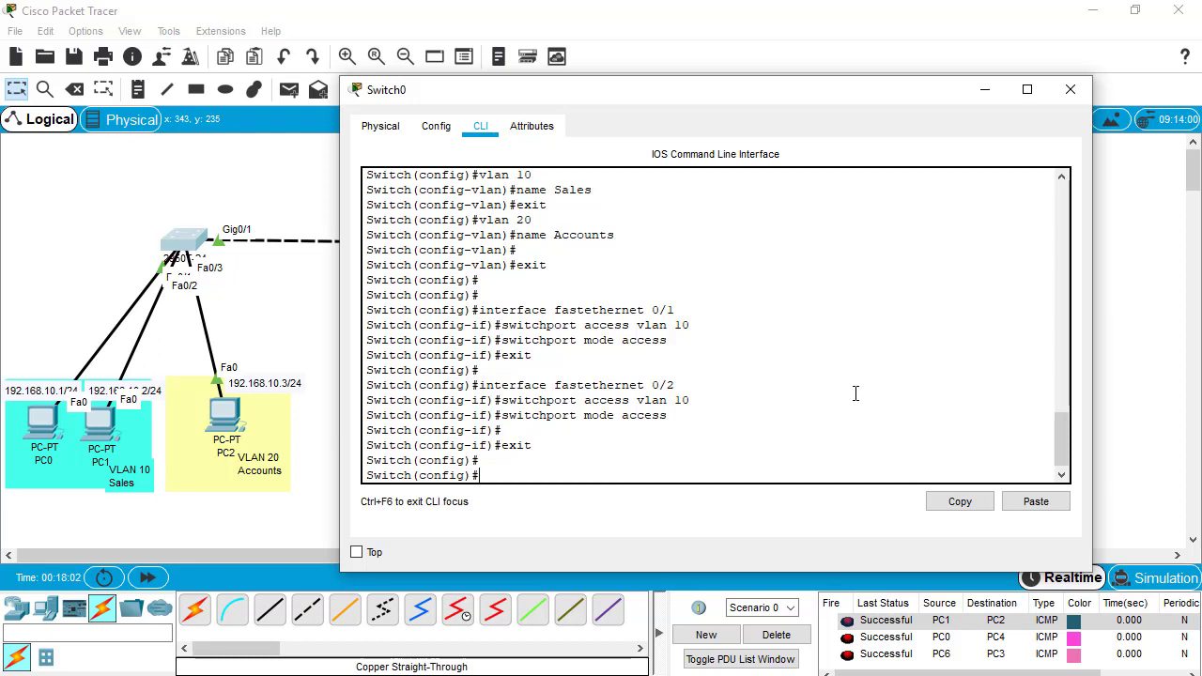
Step: Enter interface configuration for FastEthernet 0/3 on Switch0 and assign the port to access VLAN 20
{"action": "type", "text": "interface fastethern"}
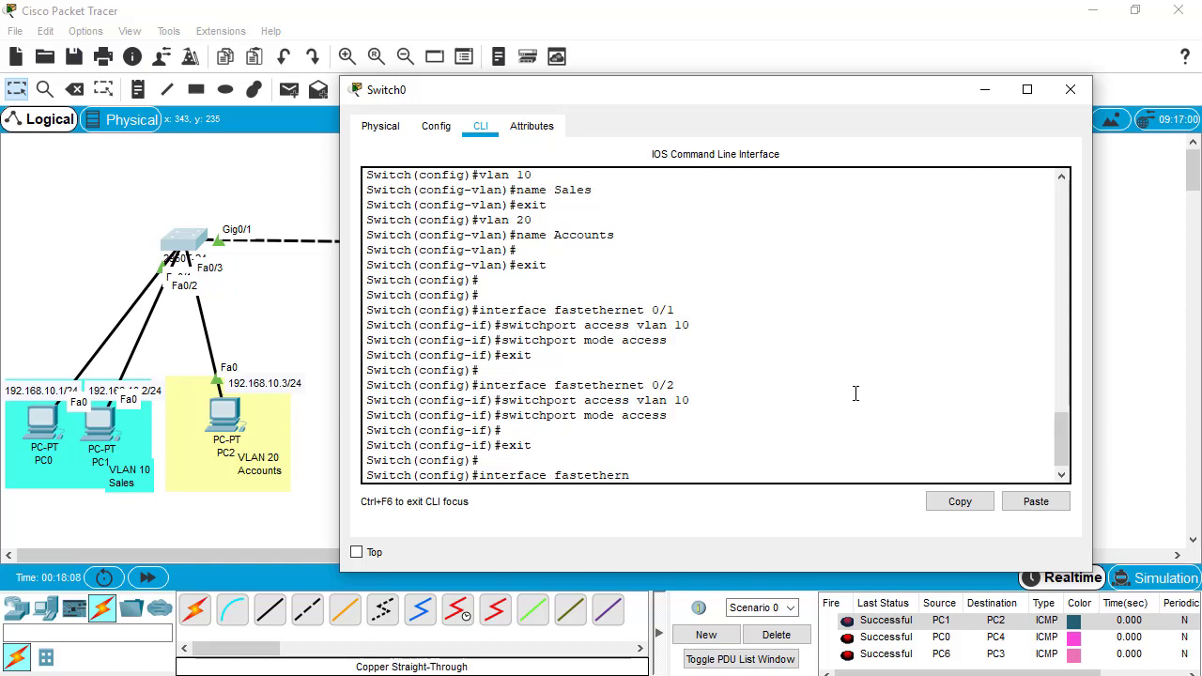
{"action": "type", "text": "et 0/3"}
{"action": "key", "text": "Return"}
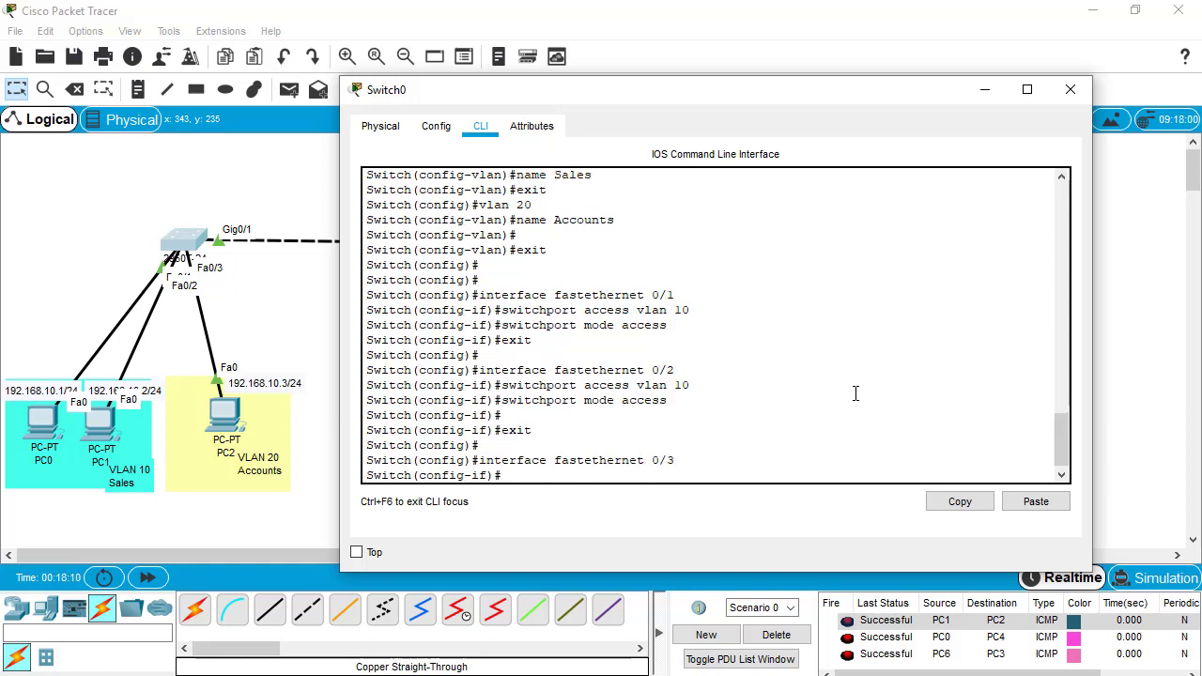
{"action": "type", "text": "switchport access vlan"}
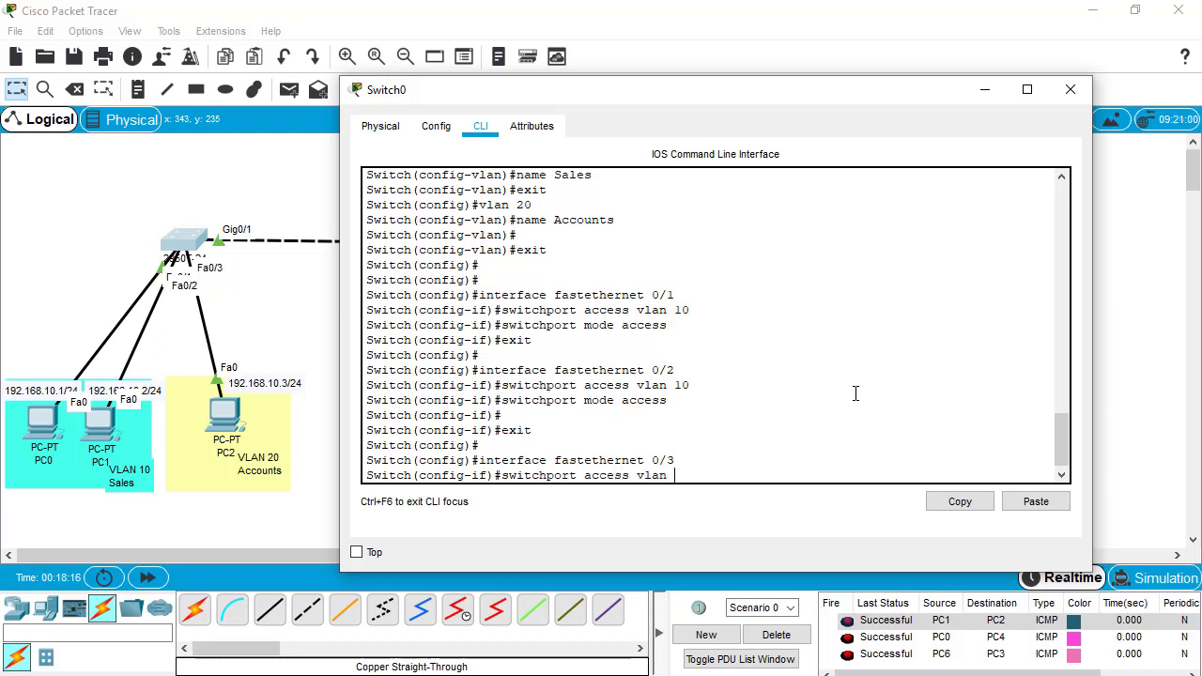
{"action": "type", "text": " 29"}
{"action": "key", "text": "Return"}
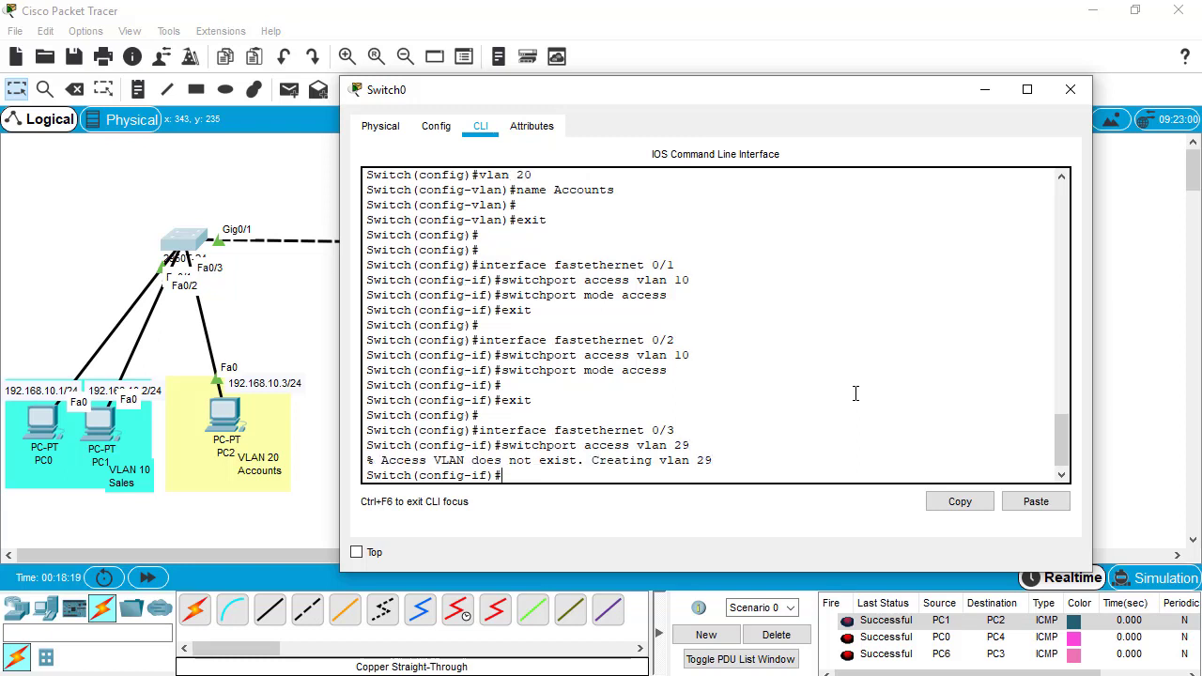
{"action": "key", "text": "Up"}
{"action": "key", "text": "BackSpace"}
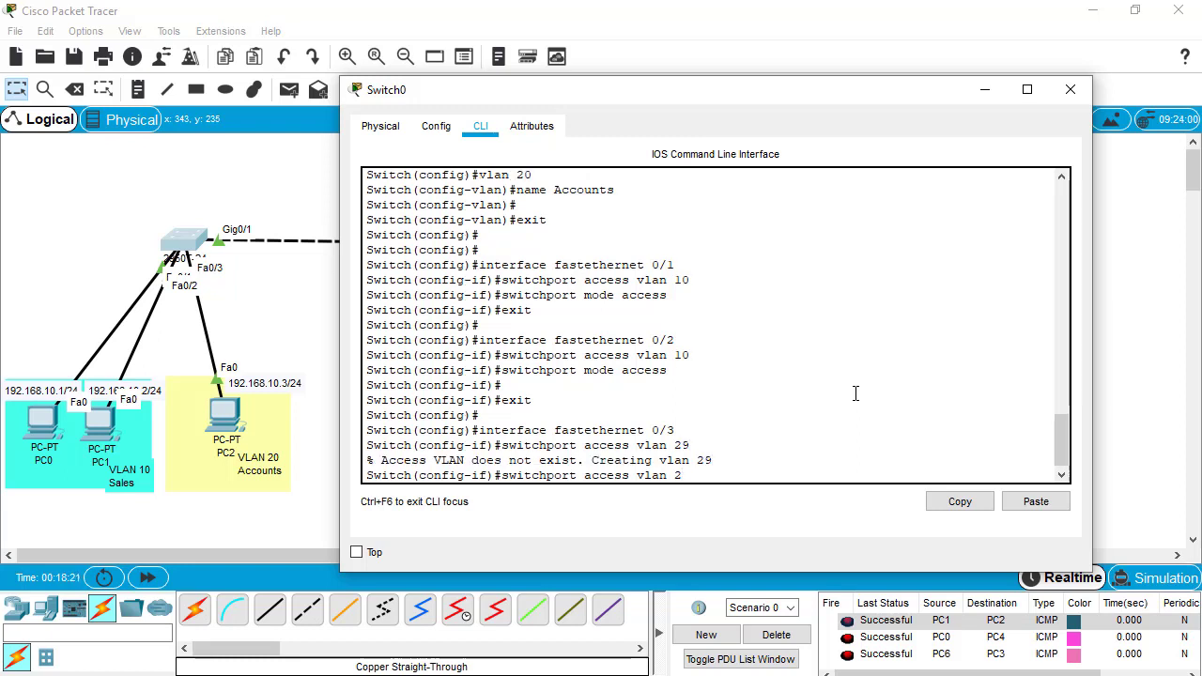
{"action": "type", "text": "0"}
{"action": "key", "text": "Return"}
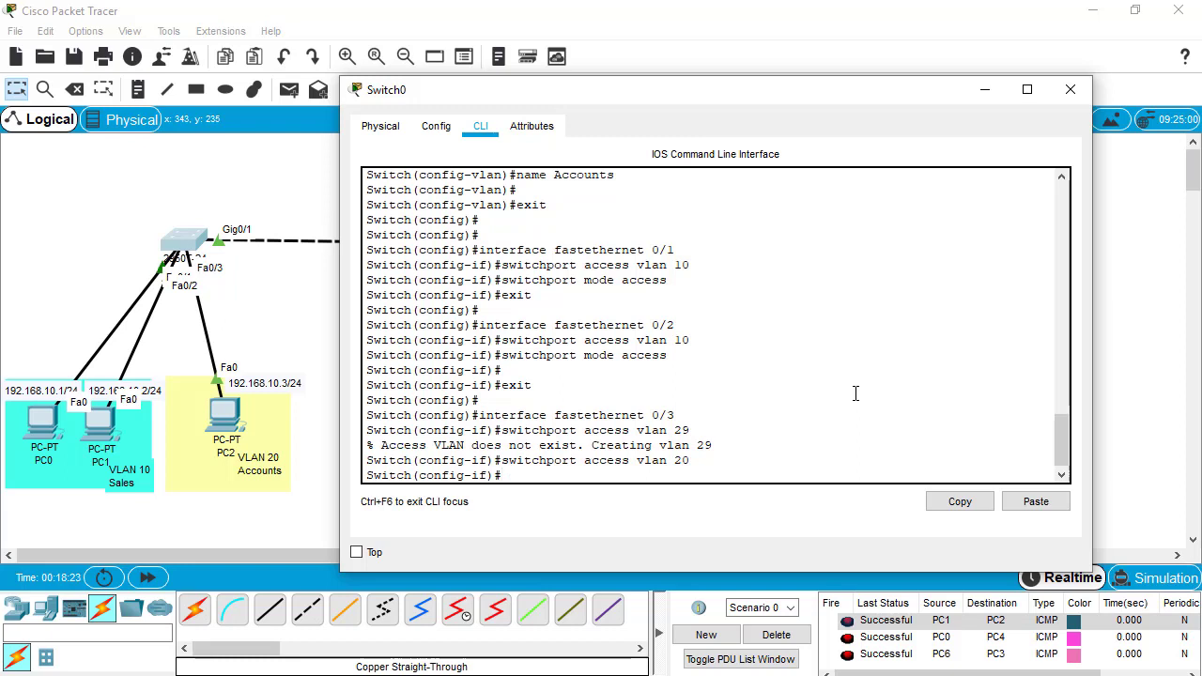
Step: Set FastEthernet 0/3 to switchport mode access and exit to global configuration mode
{"action": "type", "text": "switchport mode access"}
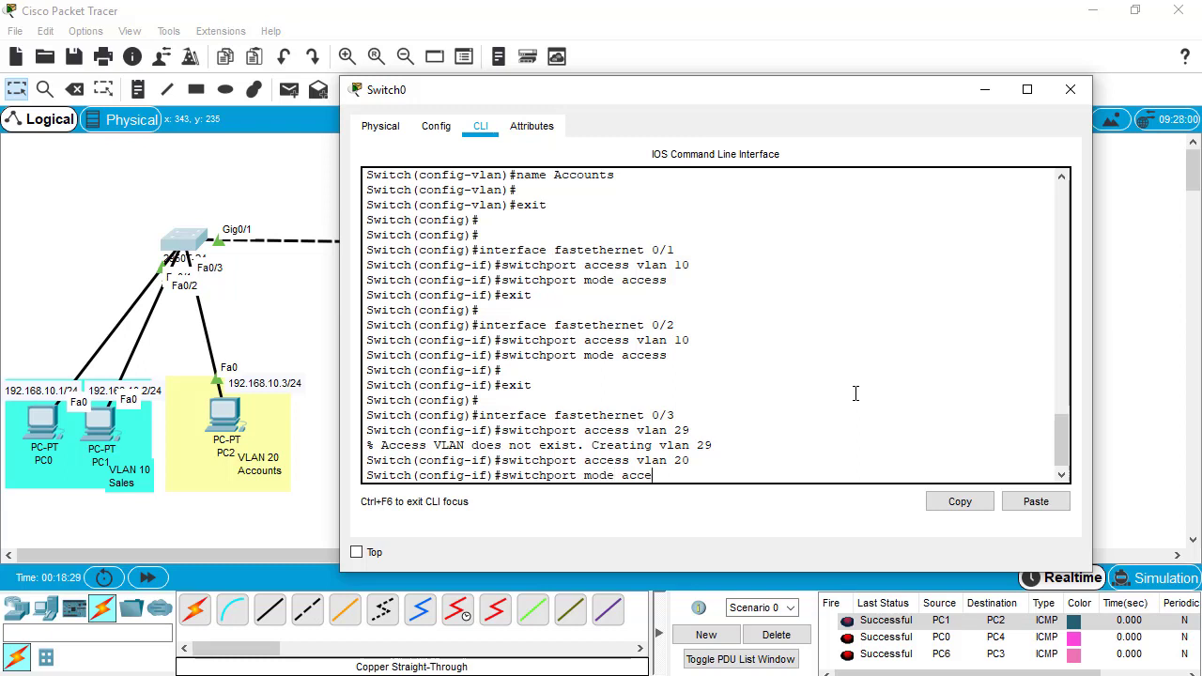
{"action": "key", "text": "Return"}
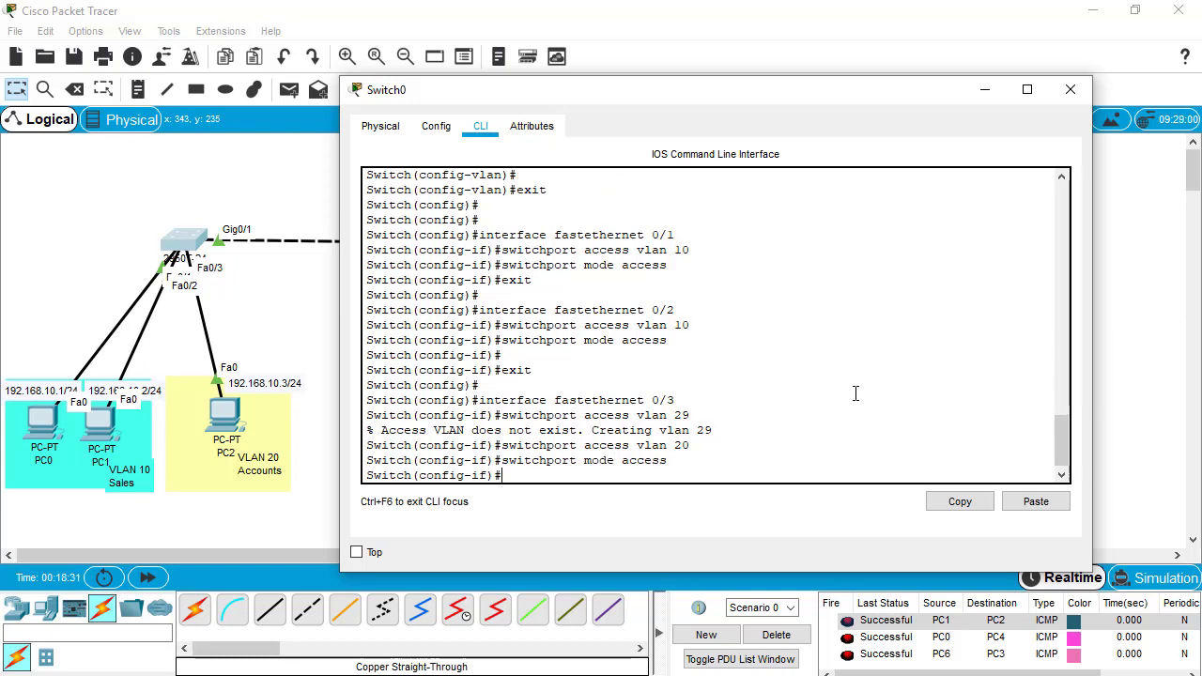
{"action": "type", "text": "exit"}
{"action": "key", "text": "Return"}
Step: Exit configuration mode on Switch0, save with copy running-config startup-config under the default filename, and close the switch window
{"action": "type", "text": "e"}
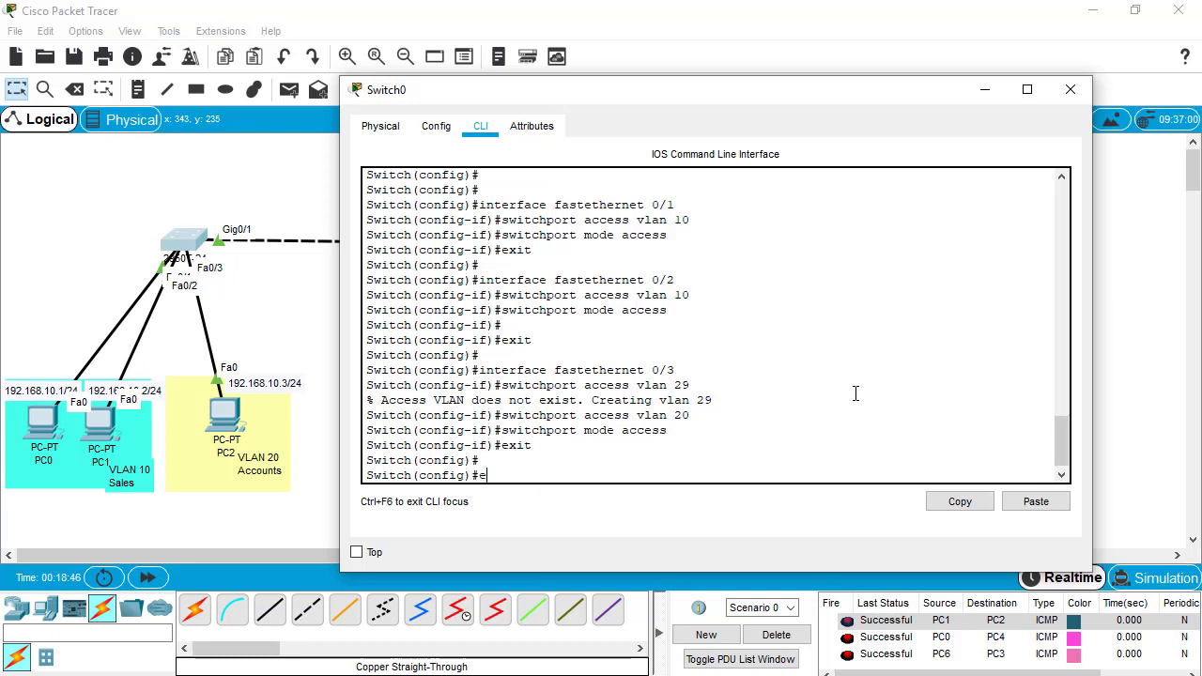
{"action": "type", "text": "xit"}
{"action": "key", "text": "Return"}
{"action": "type", "text": "copy r"}
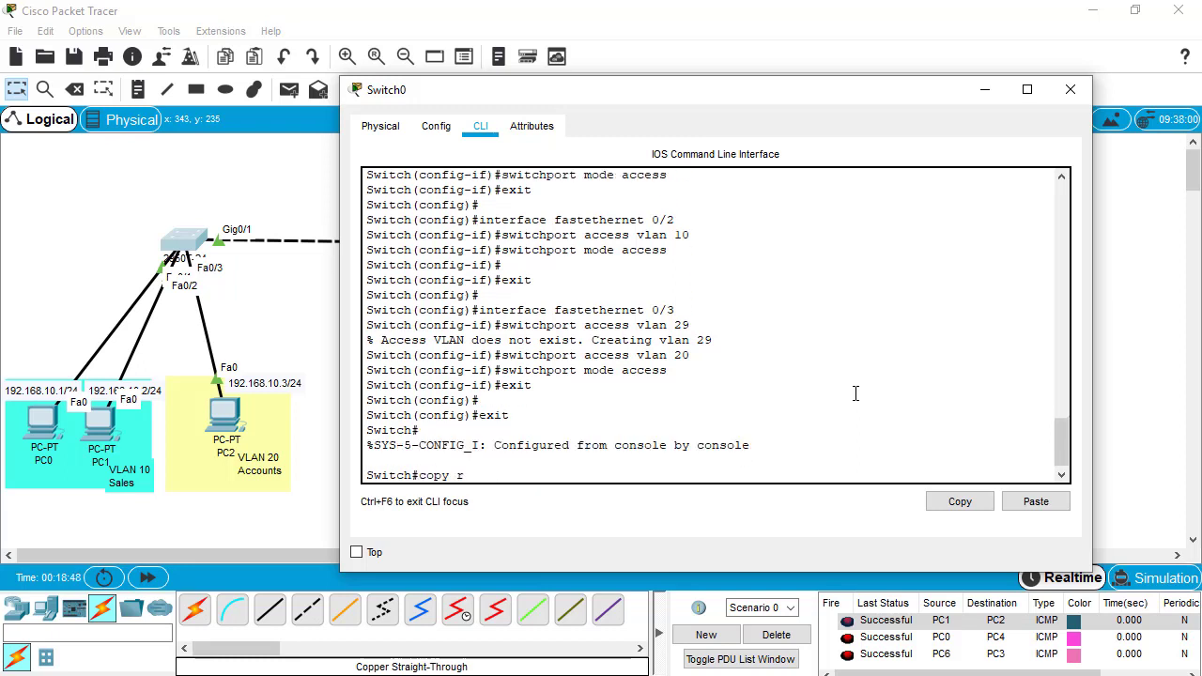
{"action": "type", "text": "unning-confist"}
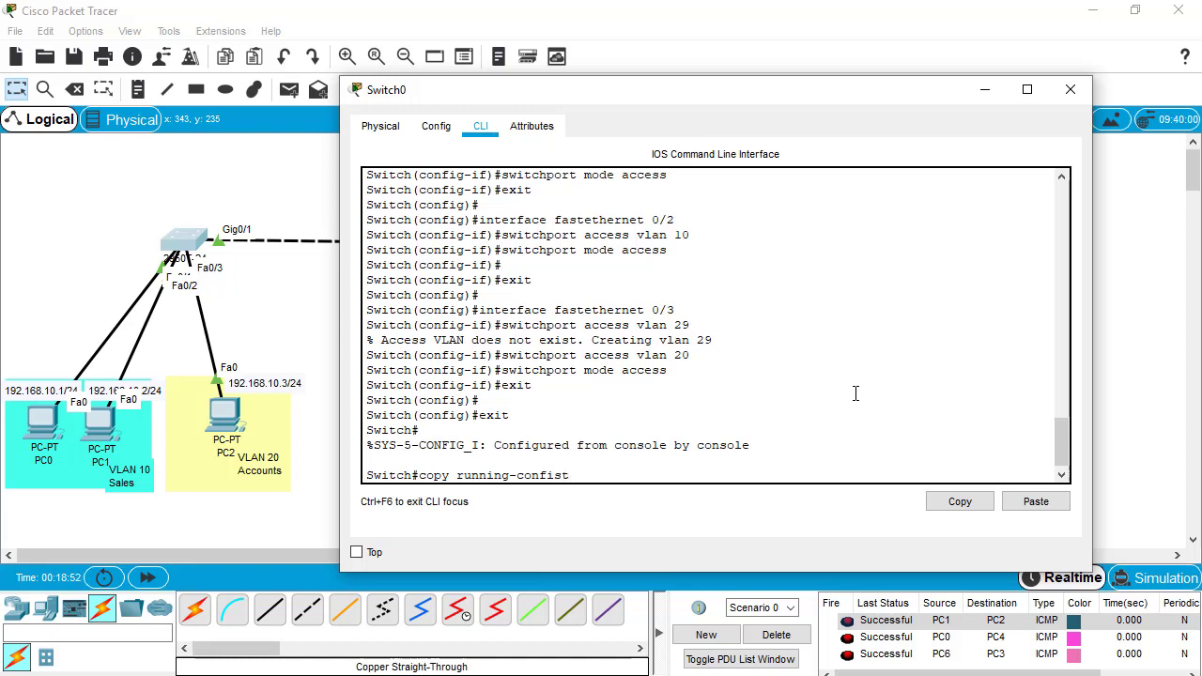
{"action": "key", "text": "BackSpace"}
{"action": "type", "text": "g startup-config"}
{"action": "key", "text": "Return"}
{"action": "key", "text": "Return"}
{"action": "key", "text": "Return"}
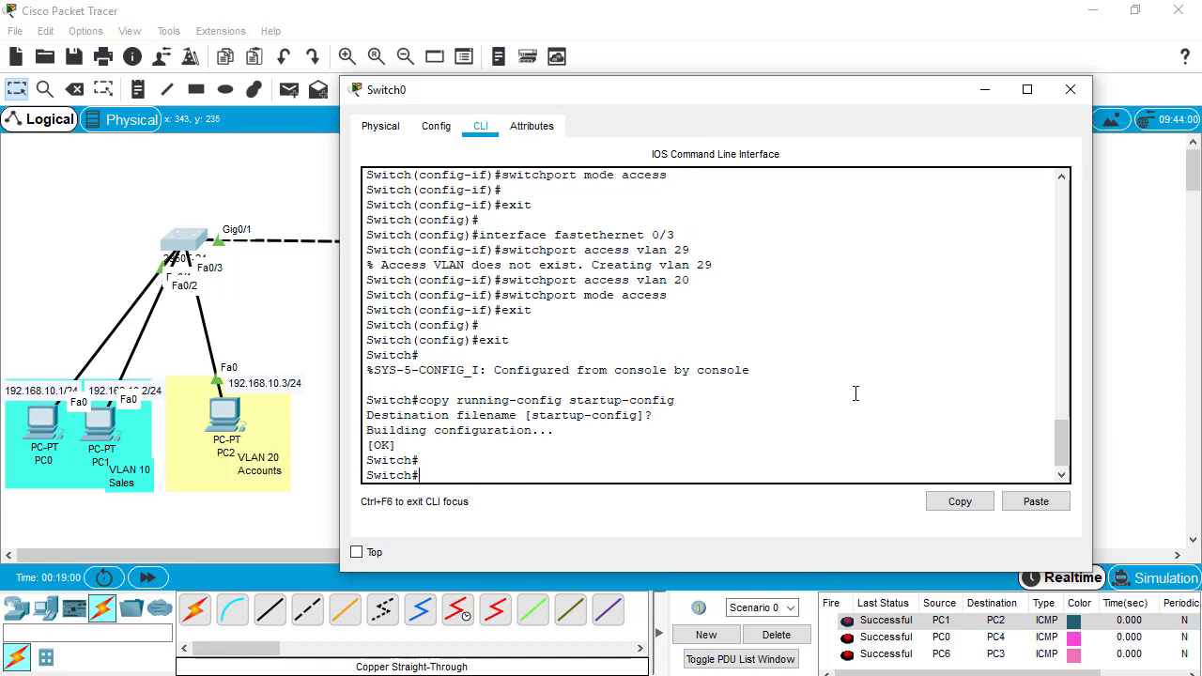
{"action": "left_click", "coordinate": [1070, 89]}
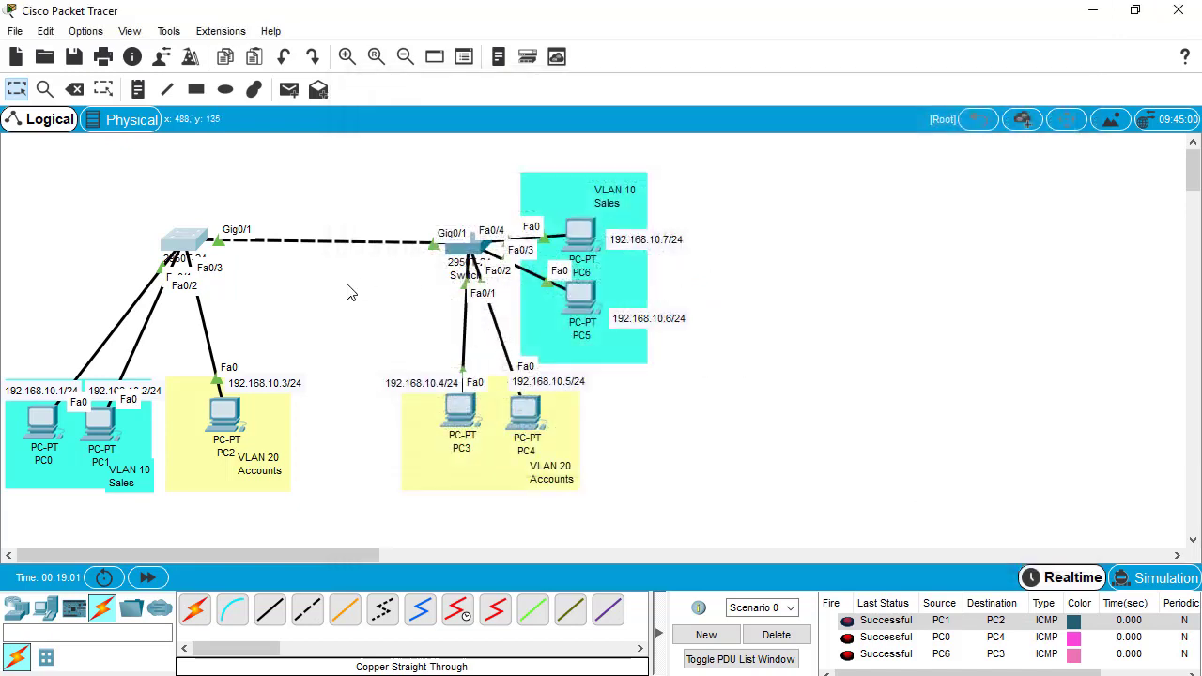
Step: Open the command line interface of Switch1, widen its window, move it clear of the topology and bring up the Switch> prompt
{"action": "left_click", "coordinate": [464, 249]}
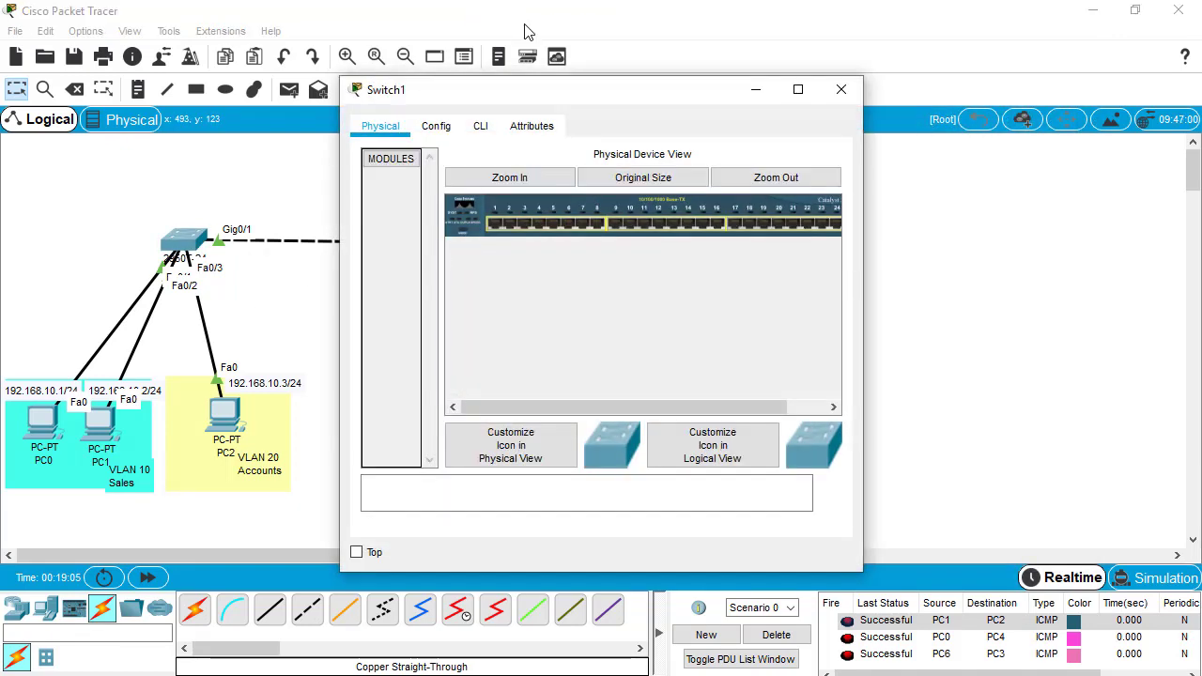
{"action": "left_click", "coordinate": [482, 126]}
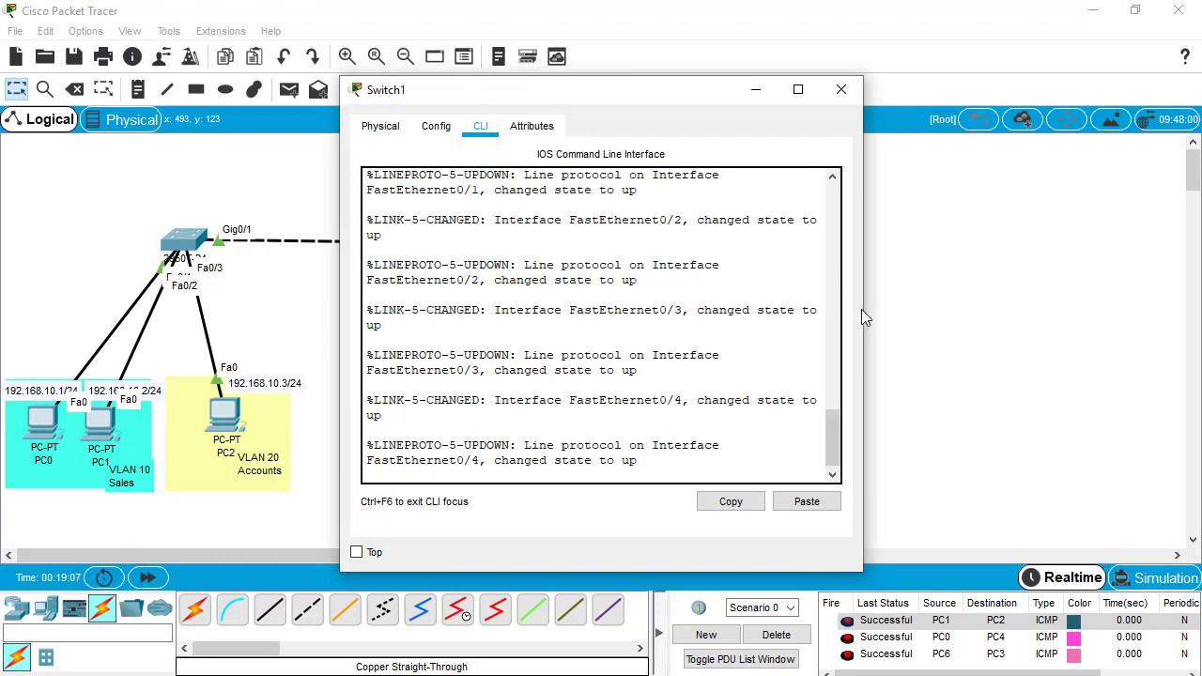
{"action": "left_click_drag", "start_coordinate": [867, 312], "coordinate": [935, 325]}
{"action": "left_click_drag", "start_coordinate": [1010, 331], "coordinate": [1035, 334]}
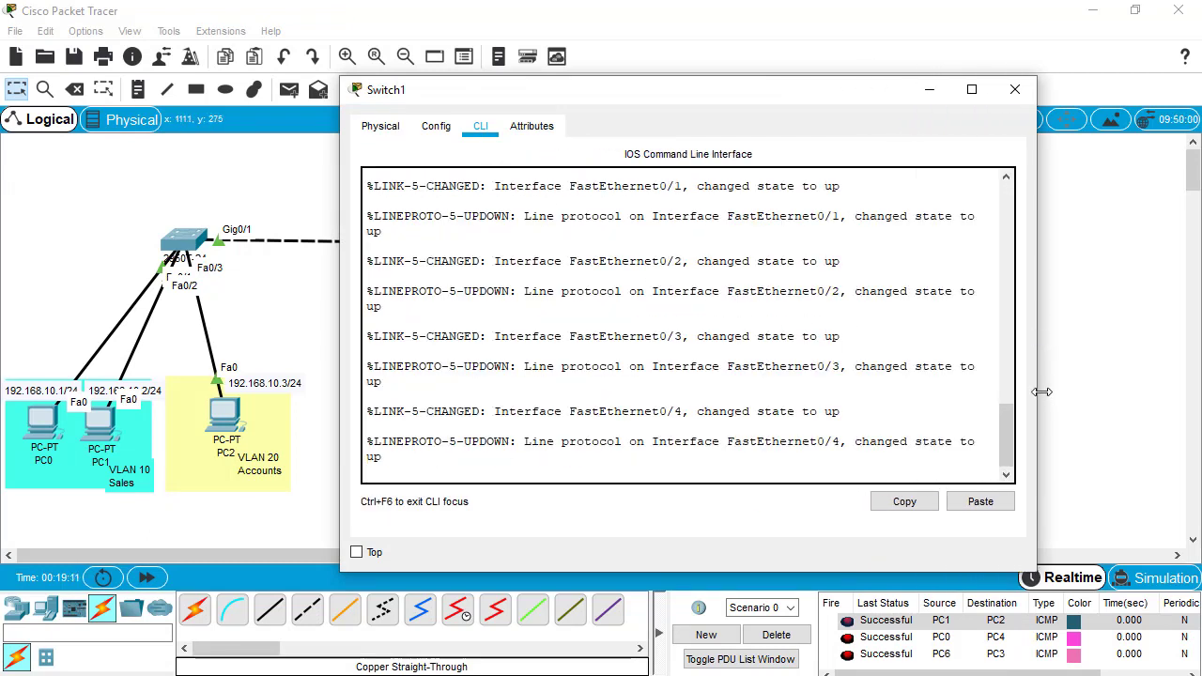
{"action": "left_click_drag", "start_coordinate": [1035, 400], "coordinate": [1078, 404]}
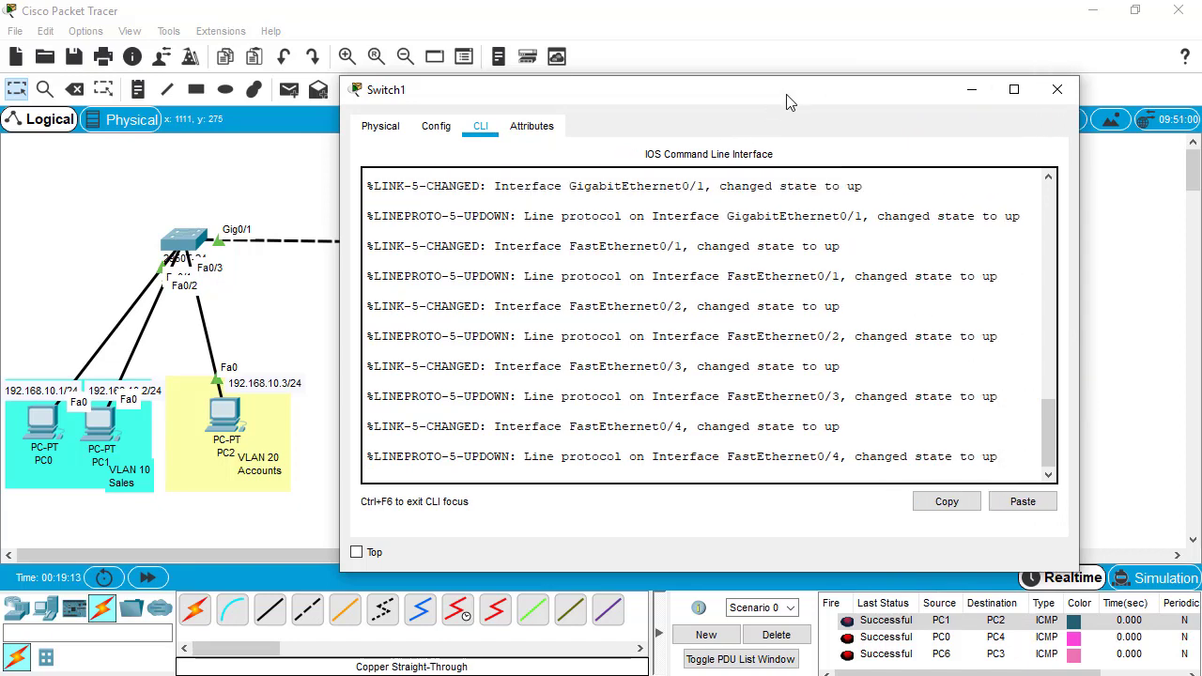
{"action": "left_click_drag", "start_coordinate": [791, 99], "coordinate": [1125, 138]}
{"action": "left_click", "coordinate": [1027, 412]}
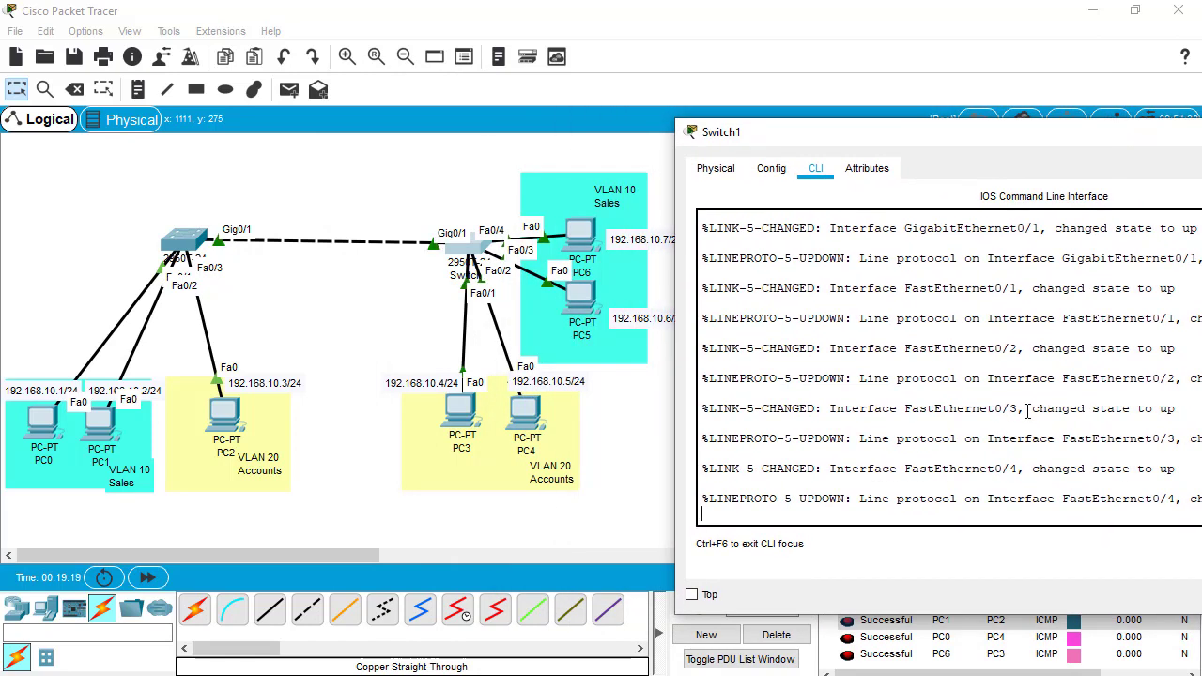
{"action": "key", "text": "Return"}
{"action": "key", "text": "Return"}
{"action": "key", "text": "Return"}
Step: Enter privileged mode and global configuration mode on Switch1 with enable and configure terminal
{"action": "type", "text": "enable"}
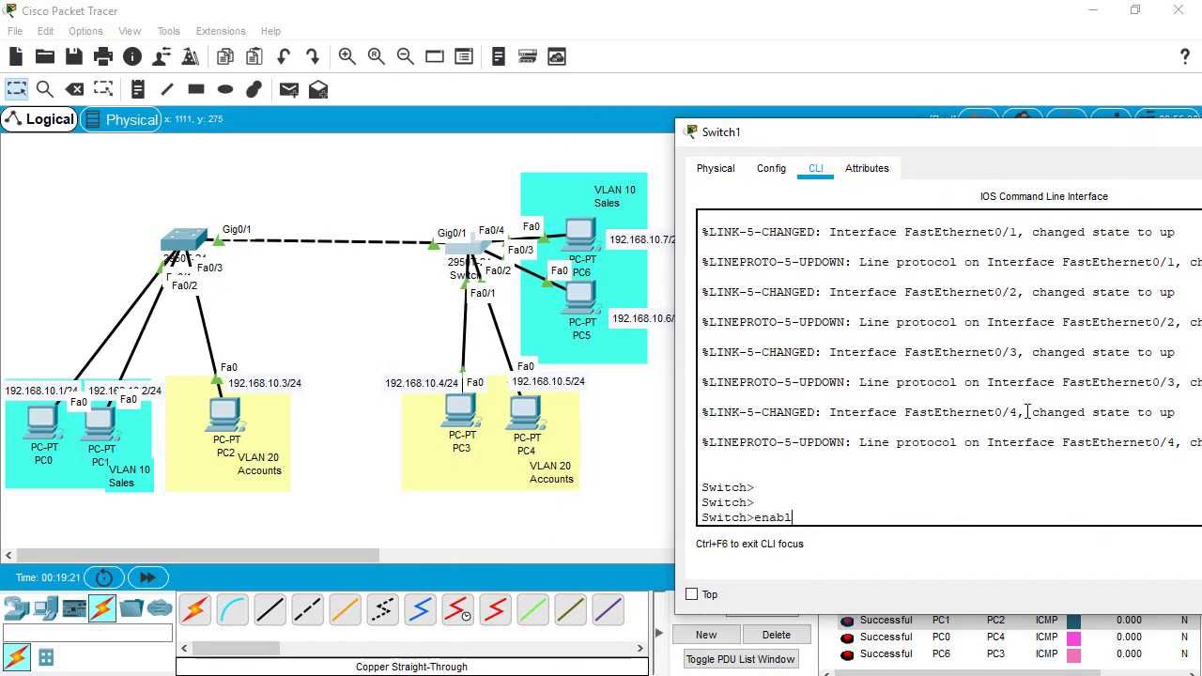
{"action": "key", "text": "Return"}
{"action": "type", "text": "configure t"}
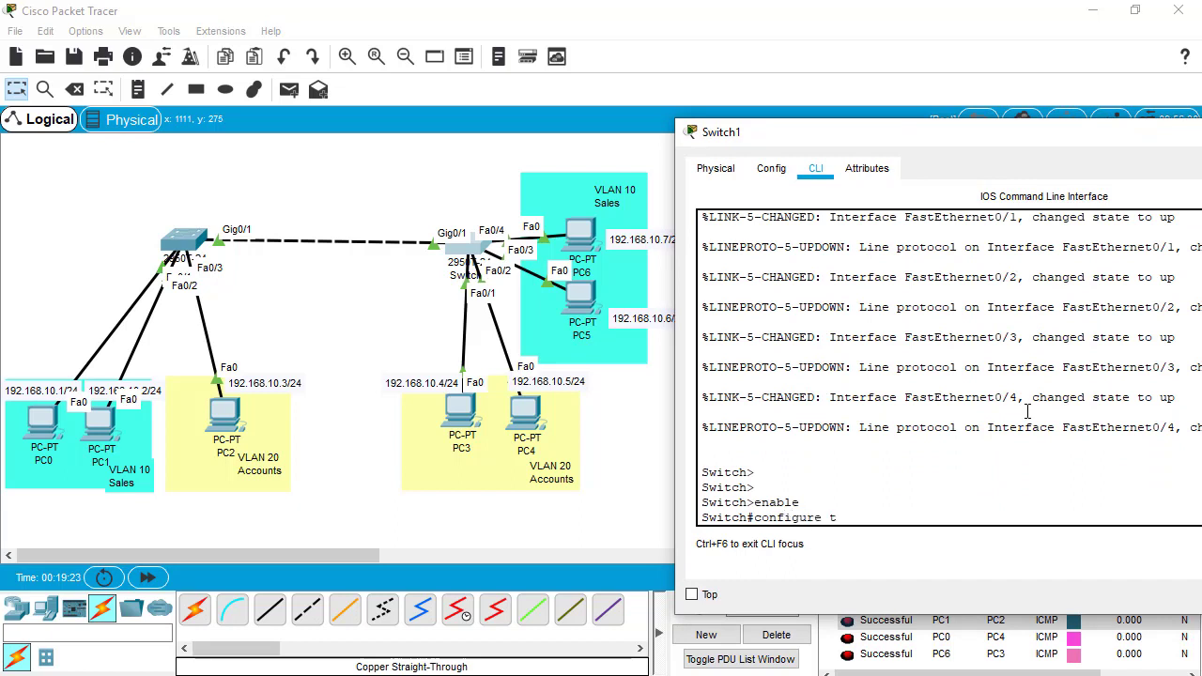
{"action": "type", "text": "erminla"}
{"action": "key", "text": "Return"}
{"action": "type", "text": "ch#c"}
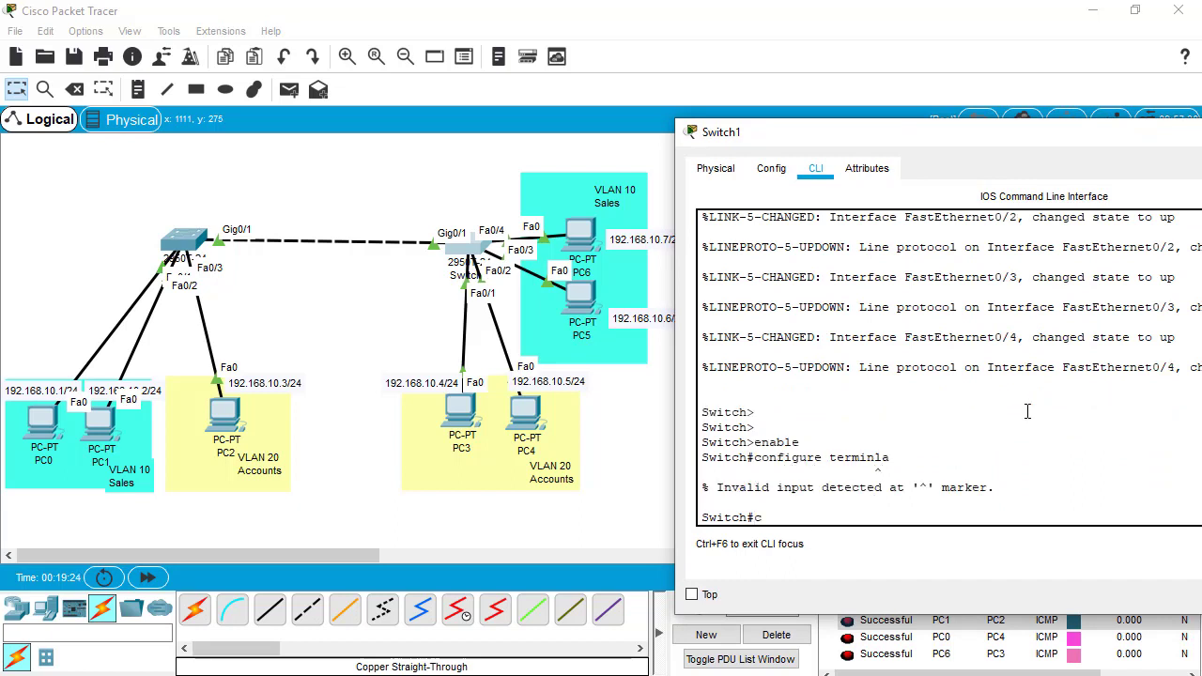
{"action": "type", "text": "onfigure teminal"}
{"action": "key", "text": "Return"}
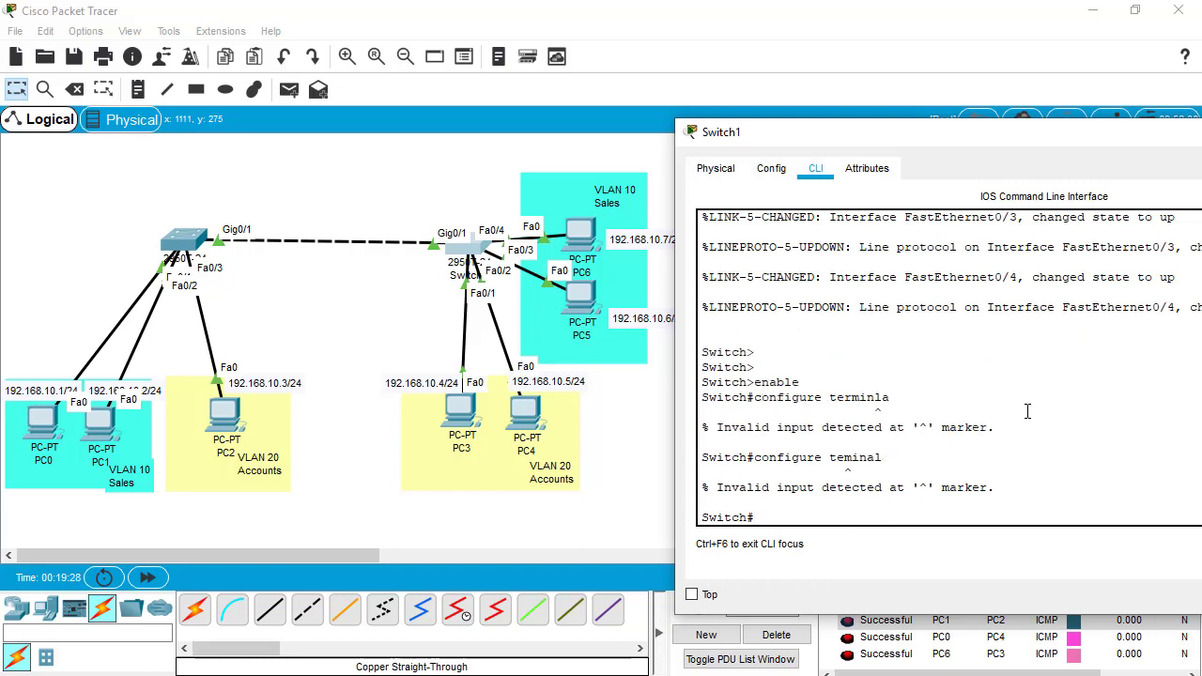
{"action": "type", "text": "configure terminal"}
{"action": "key", "text": "Return"}
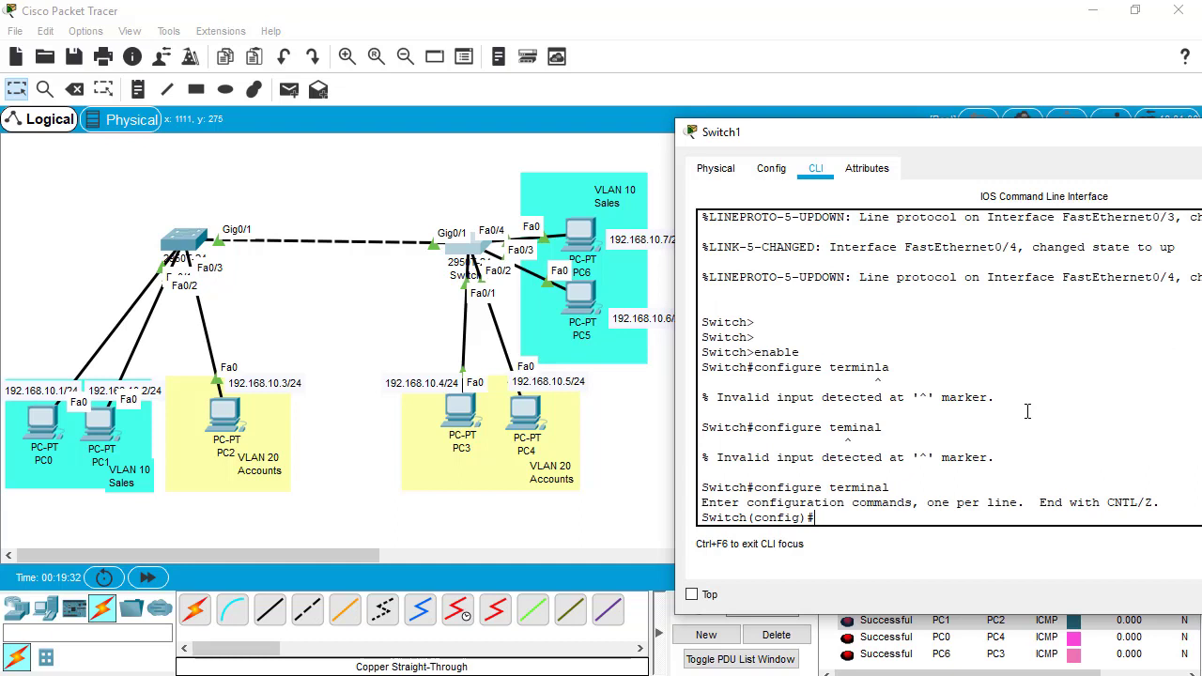
Step: Create VLAN 10 on Switch1, name it Sales and exit to global configuration mode
{"action": "type", "text": "i"}
{"action": "type", "text": "0"}
{"action": "key", "text": "Return"}
{"action": "type", "text": "an)#an"}
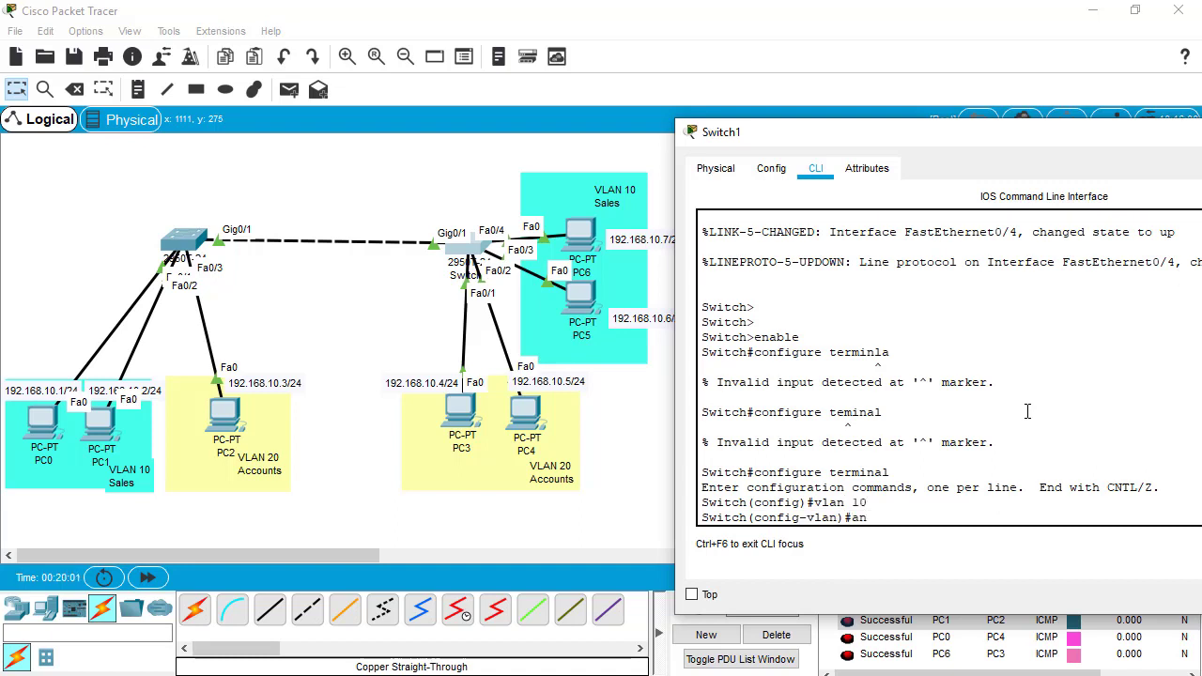
{"action": "key", "text": "BackSpace"}
{"action": "key", "text": "BackSpace"}
{"action": "type", "text": "name Sales"}
{"action": "key", "text": "Return"}
{"action": "type", "text": "exit"}
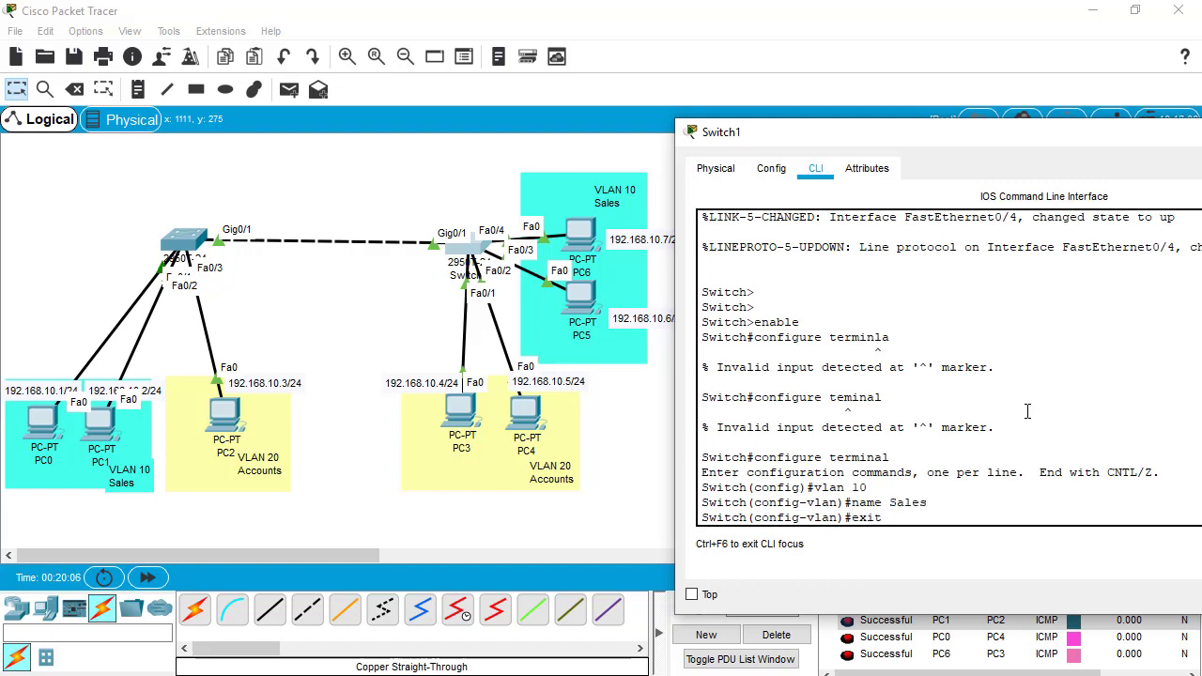
{"action": "key", "text": "Return"}
Step: Create VLAN 20 on Switch1, name it Accounts and exit to global configuration mode
{"action": "type", "text": "vlan 20"}
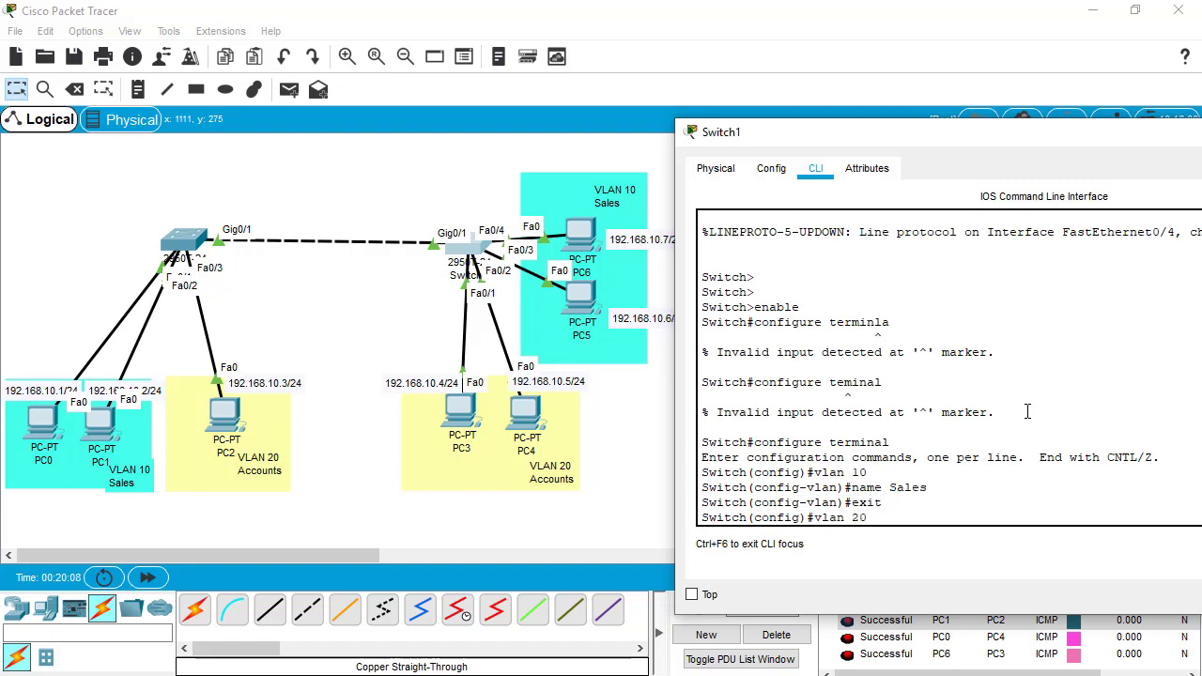
{"action": "key", "text": "Return"}
{"action": "type", "text": "name"}
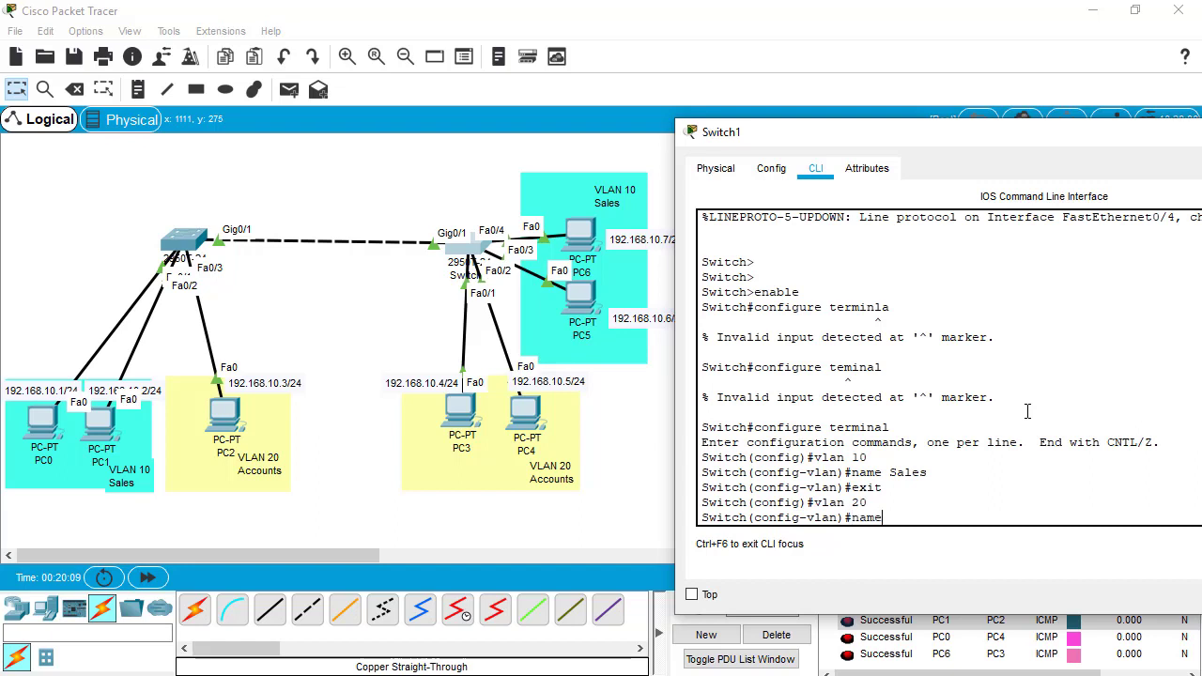
{"action": "type", "text": " Accounts"}
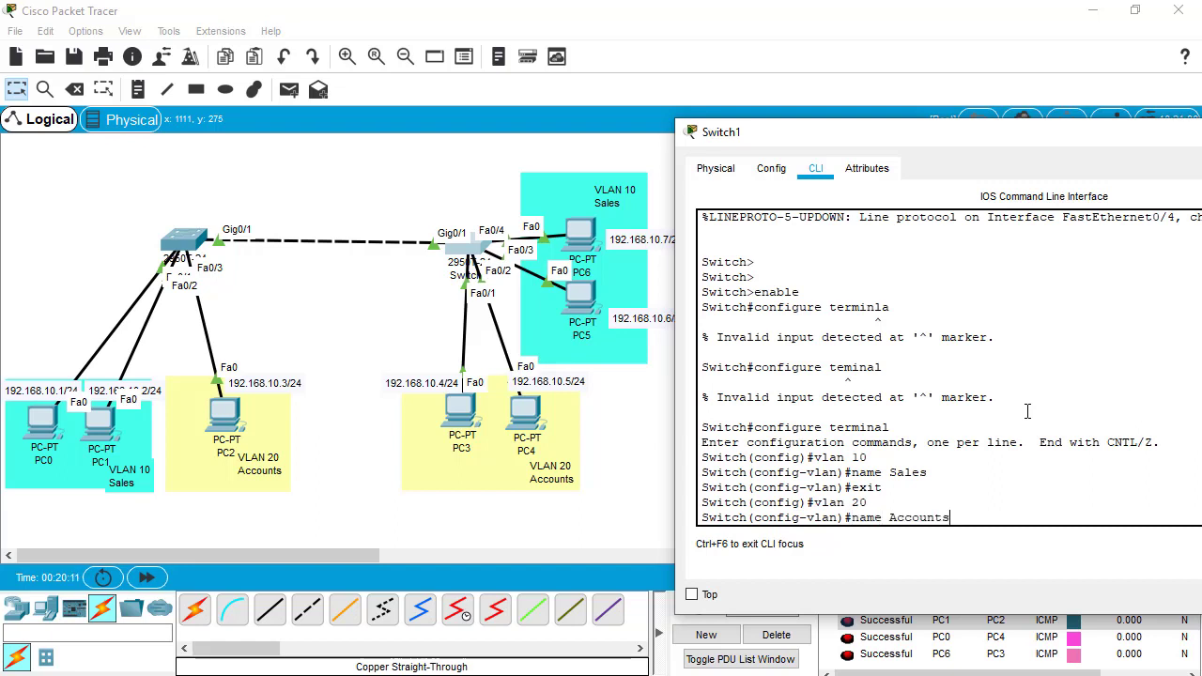
{"action": "key", "text": "Return"}
{"action": "type", "text": "exit"}
{"action": "key", "text": "Return"}
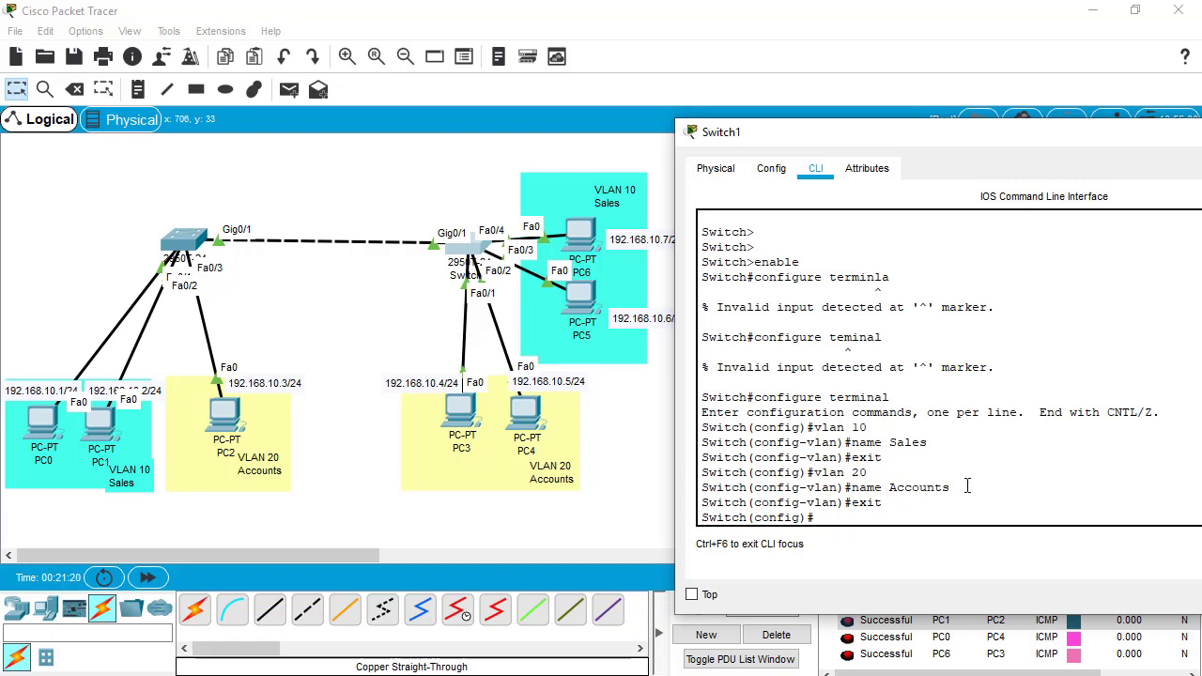
Step: Enter interface FastEthernet 0/1 on Switch1 and assign it with switchport access vlan 20
{"action": "type", "text": "snterface fastethernet 0/1"}
{"action": "key", "text": "Return"}
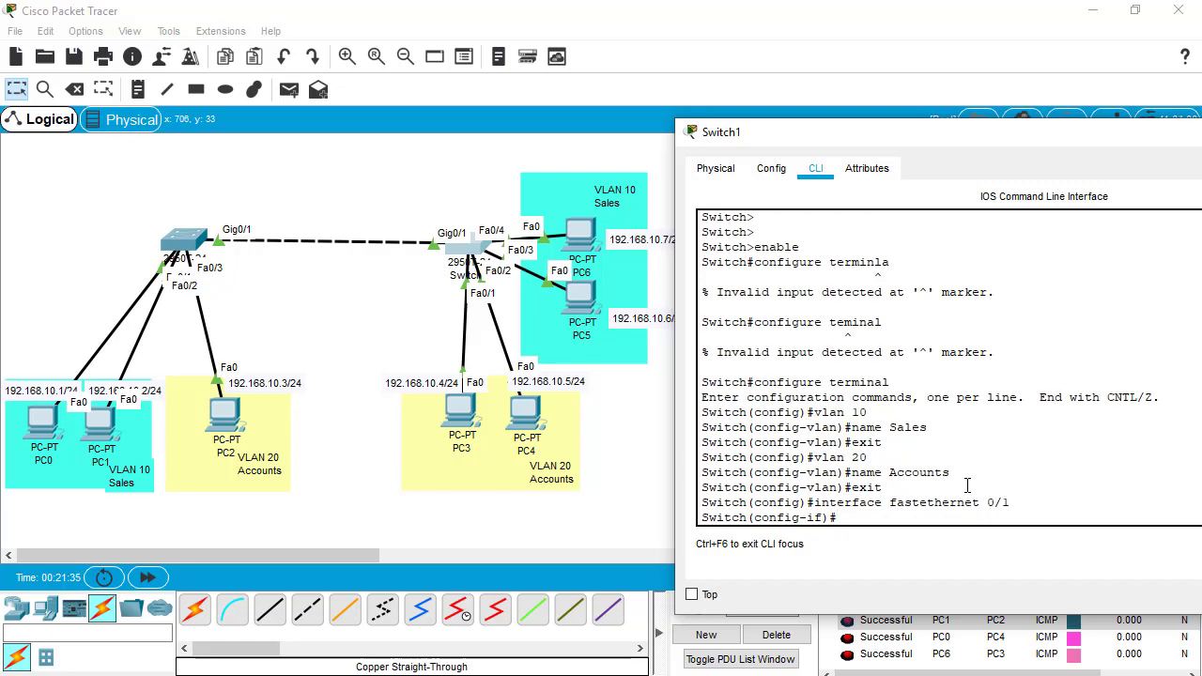
{"action": "type", "text": "switchport vlan"}
{"action": "key", "text": "BackSpace"}
{"action": "key", "text": "BackSpace"}
{"action": "key", "text": "BackSpace"}
{"action": "type", "text": "access vlan 20"}
{"action": "key", "text": "Return"}
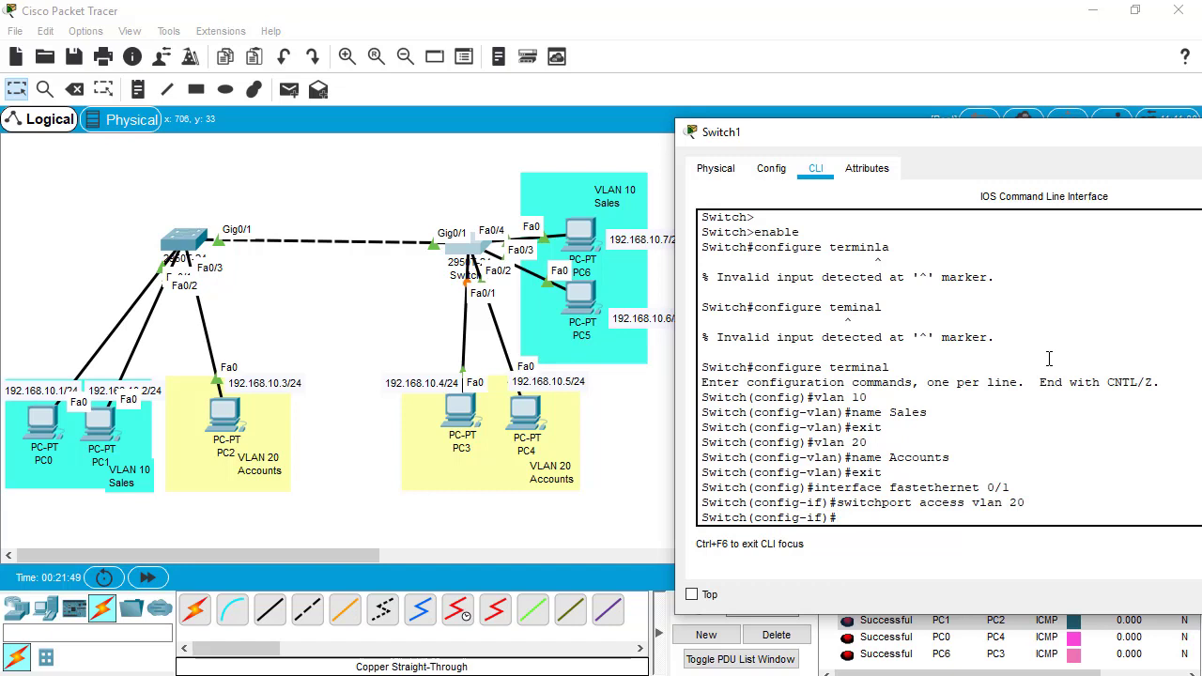
Step: Set FastEthernet 0/1 to switchport mode access and exit to global configuration mode
{"action": "type", "text": "switchport moe"}
{"action": "key", "text": "BackSpace"}
{"action": "type", "text": "de"}
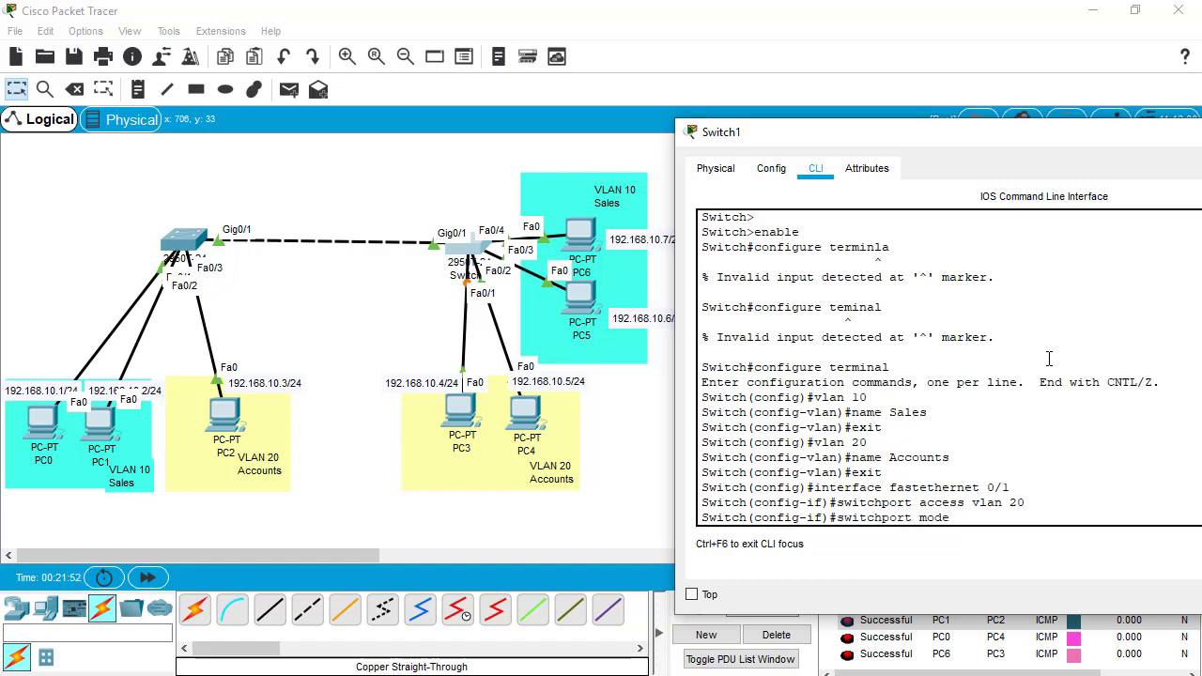
{"action": "type", "text": " access"}
{"action": "key", "text": "Return"}
{"action": "type", "text": "e"}
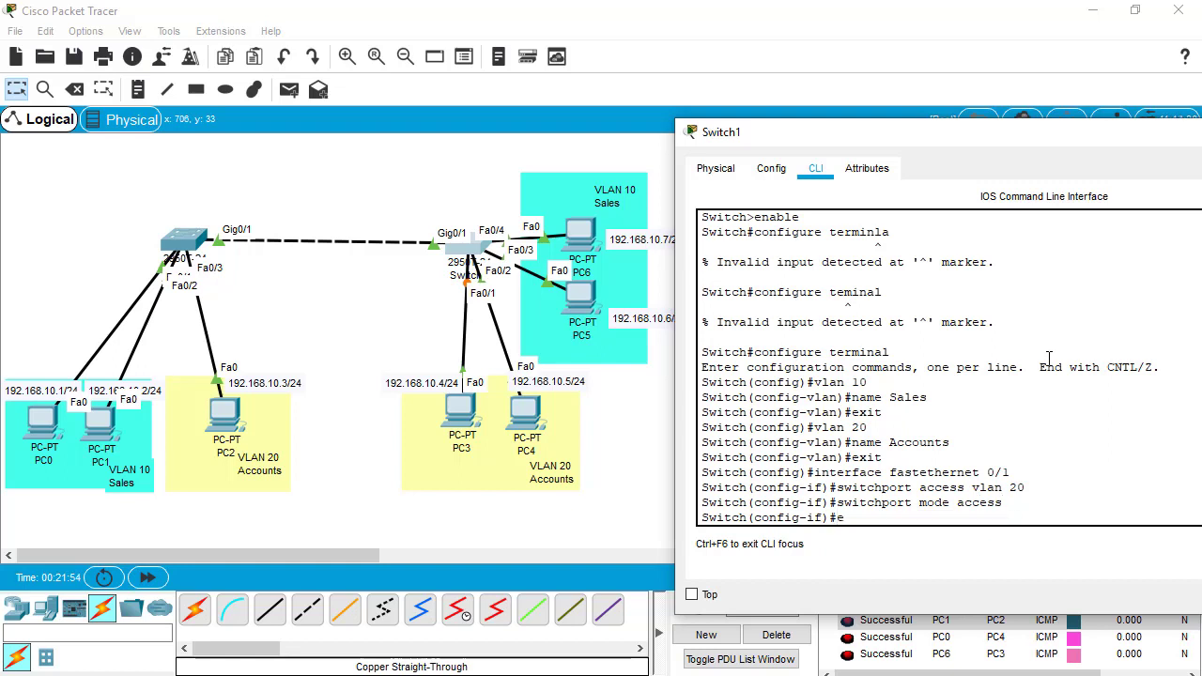
{"action": "type", "text": "xit"}
{"action": "key", "text": "Return"}
Step: Enter interface FastEthernet 0/2 on Switch1 and assign it with switchport access vlan 20
{"action": "type", "text": "interfa"}
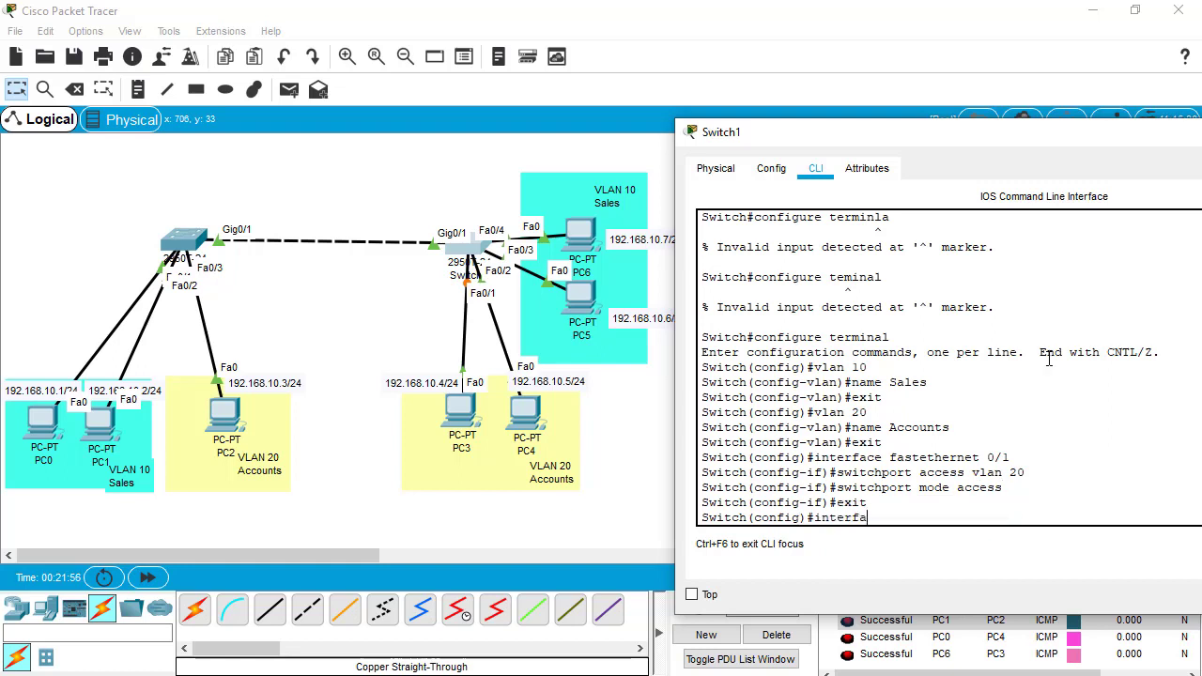
{"action": "type", "text": "ce fastethernet 0/2"}
{"action": "key", "text": "Return"}
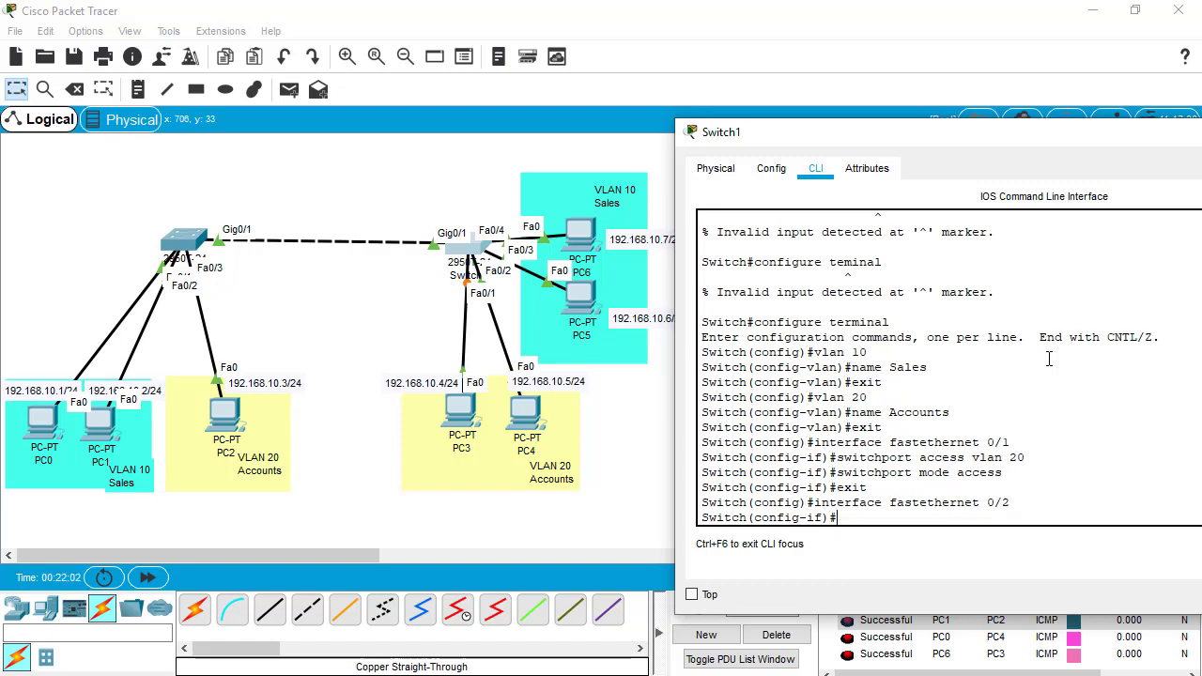
{"action": "type", "text": "switchport access vlan 20"}
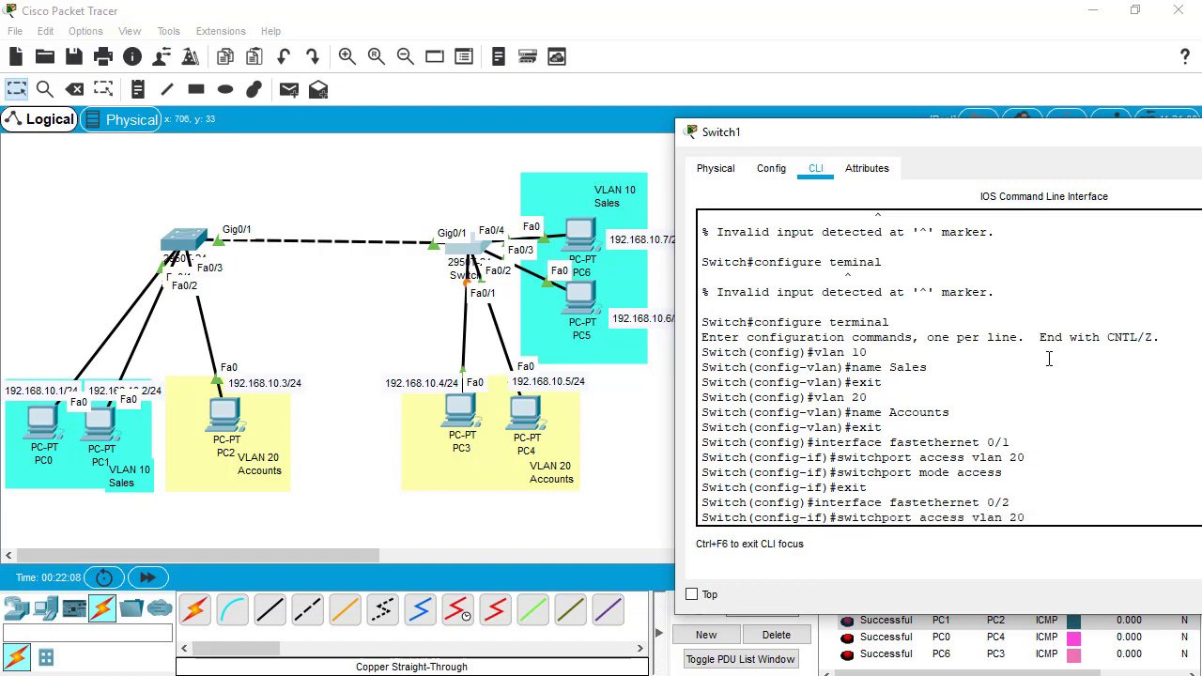
{"action": "key", "text": "Return"}
Step: Set FastEthernet 0/2 to switchport mode access and exit to global configuration mode
{"action": "type", "text": "switchpor"}
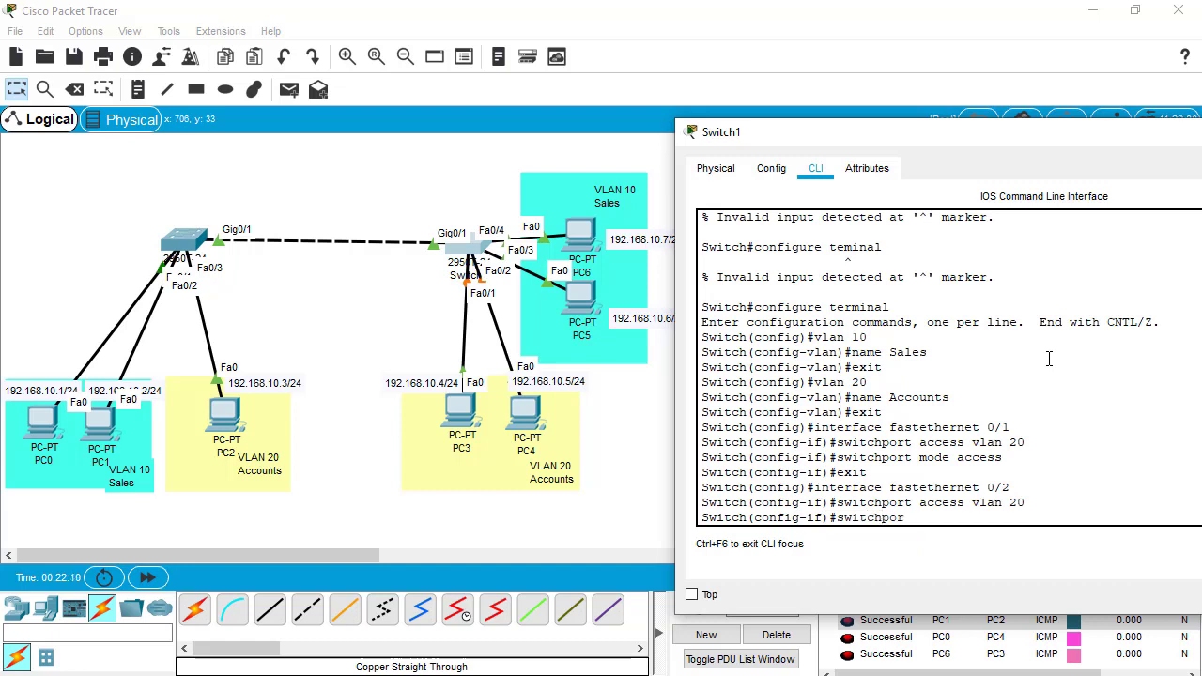
{"action": "type", "text": "t mode access"}
{"action": "key", "text": "Return"}
{"action": "type", "text": "ex"}
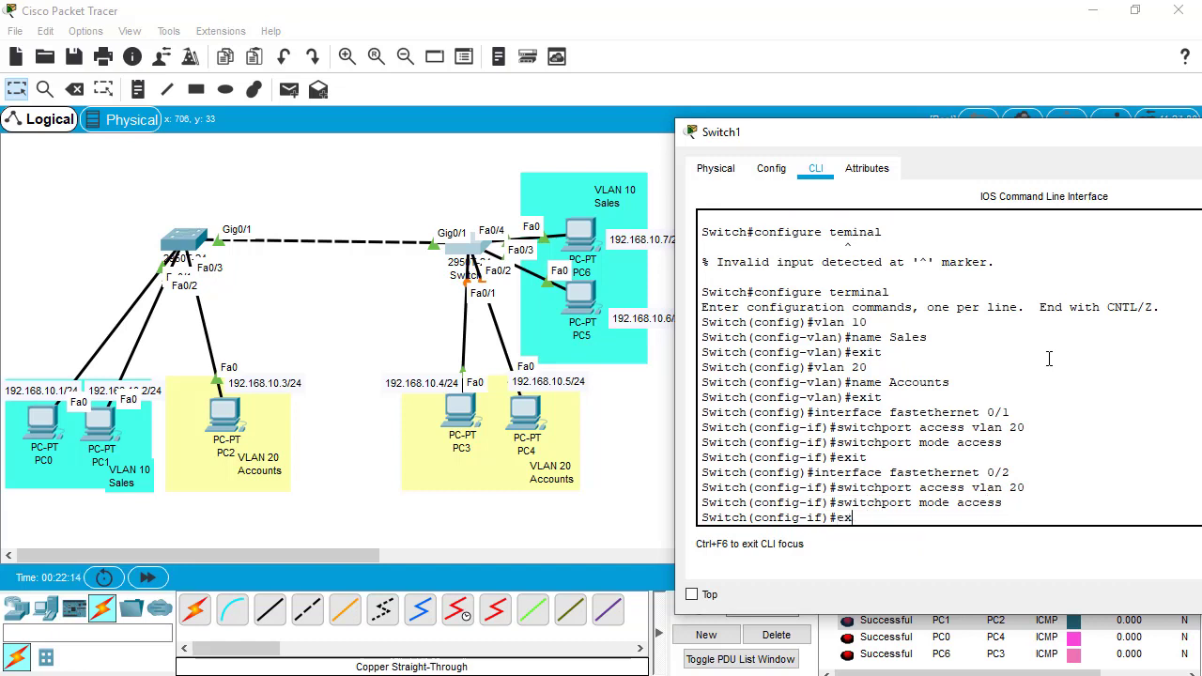
{"action": "type", "text": "it"}
{"action": "key", "text": "Return"}
{"action": "key", "text": "Return"}
Step: Enter interface FastEthernet 0/3 on Switch1 and assign it with switchport access vlan 10
{"action": "type", "text": "i"}
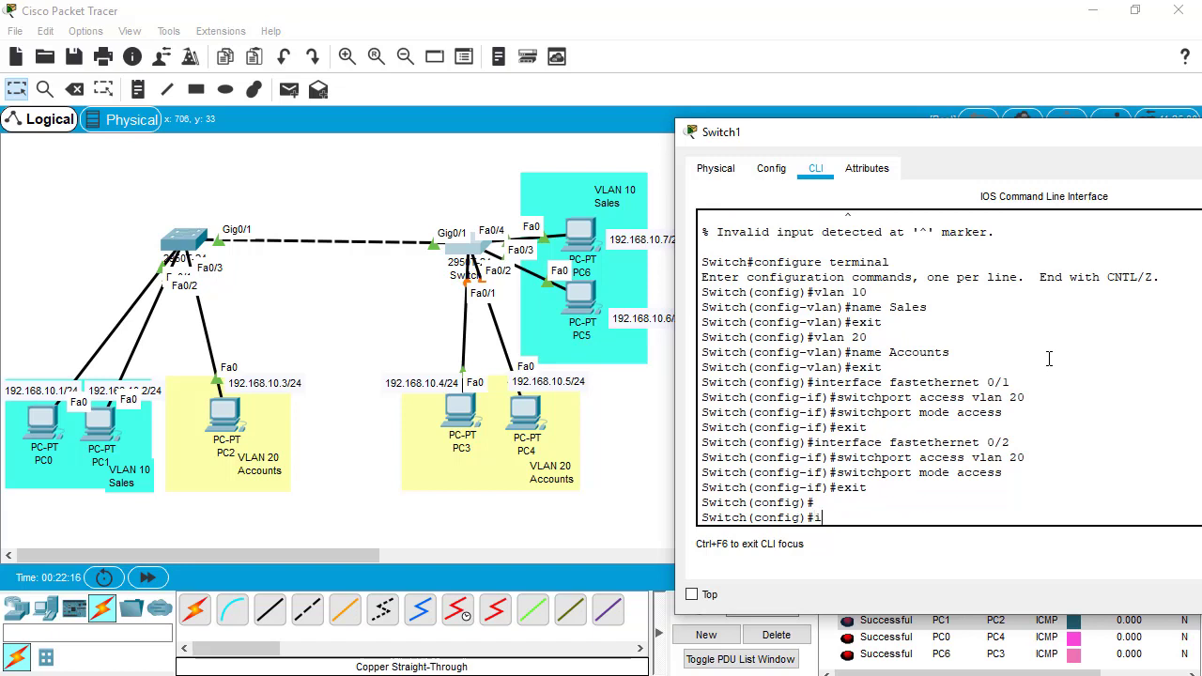
{"action": "type", "text": "nterface fastetheret"}
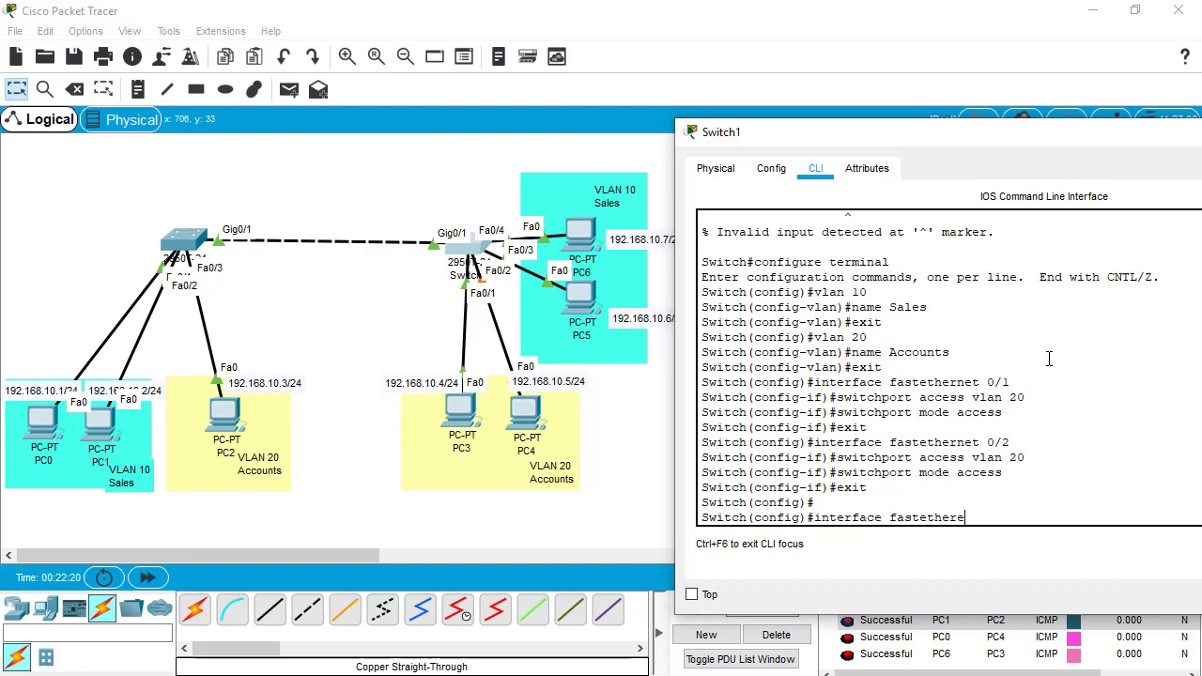
{"action": "key", "text": "BackSpace"}
{"action": "type", "text": "net 0/3"}
{"action": "key", "text": "Return"}
{"action": "type", "text": "switch"}
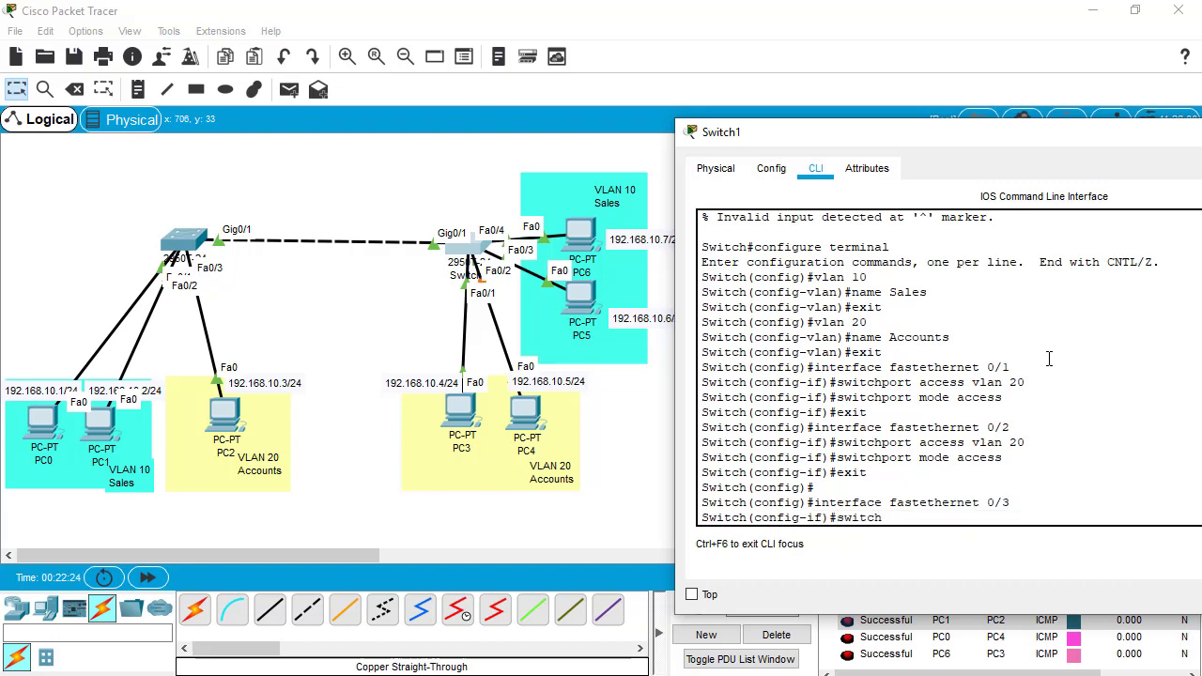
{"action": "type", "text": "port access vlan 10"}
{"action": "key", "text": "Return"}
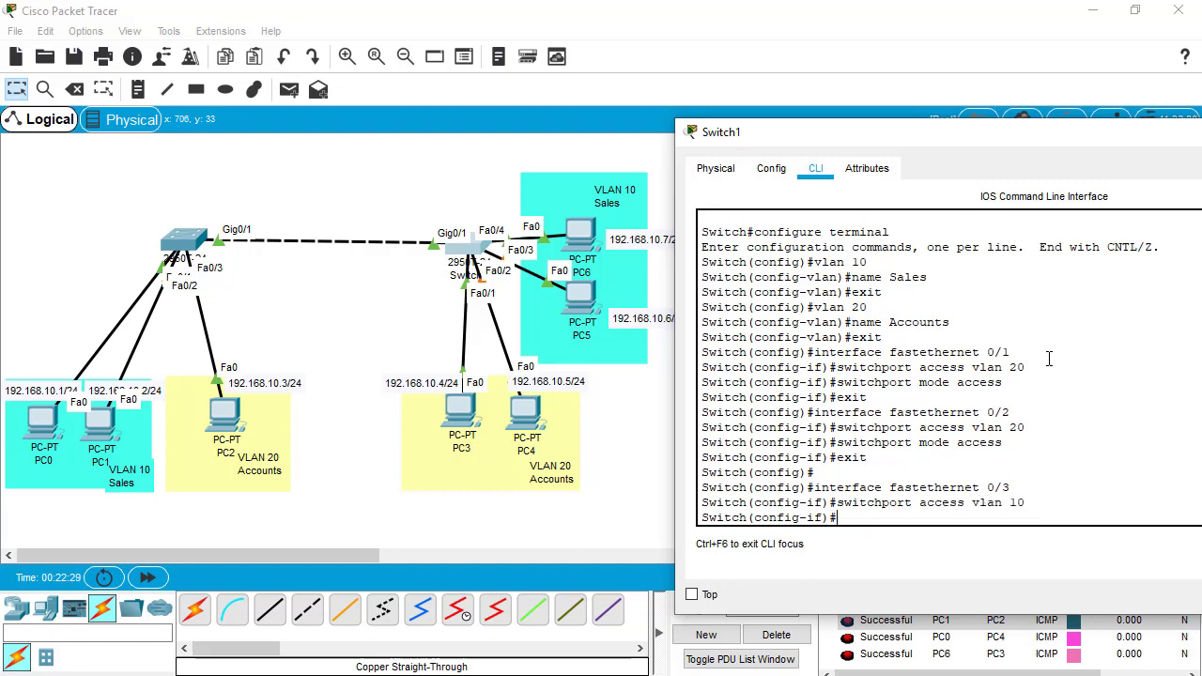
Step: Set FastEthernet 0/3 on Switch1 to switchport mode access and exit to global configuration mode
{"action": "type", "text": "switchport mode access"}
{"action": "key", "text": "Return"}
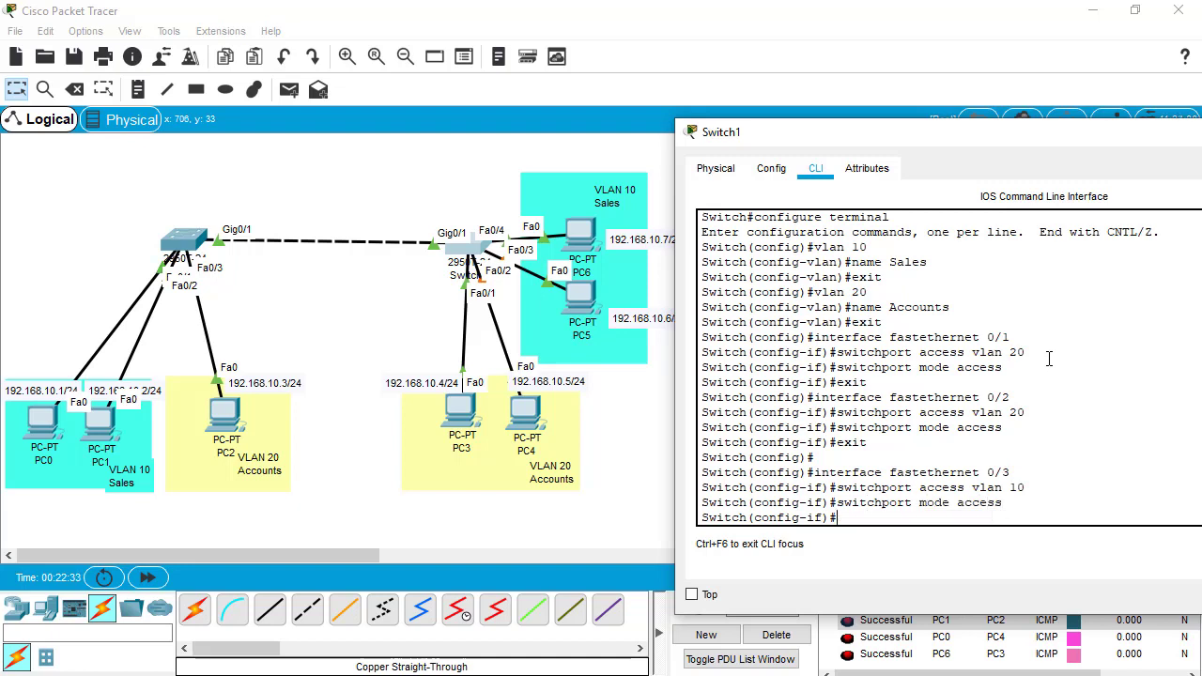
{"action": "type", "text": "exit"}
{"action": "key", "text": "Return"}
Step: Enter interface FastEthernet 0/4 on Switch1 and assign it with switchport access vlan 10
{"action": "type", "text": "inte"}
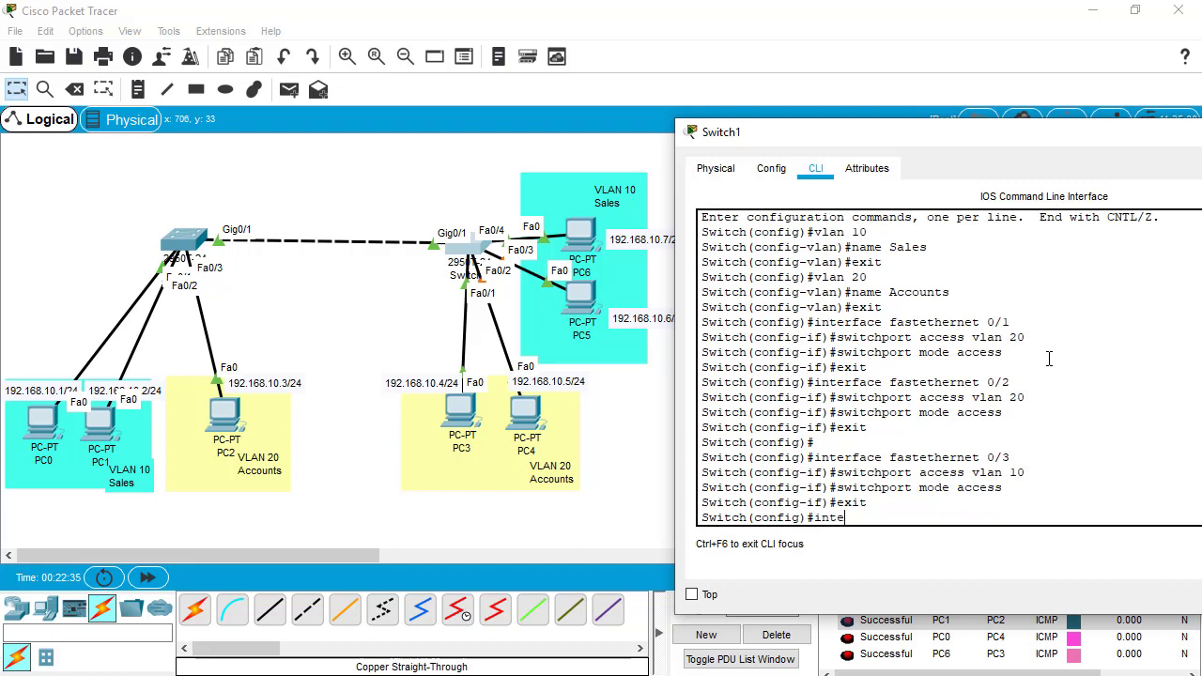
{"action": "type", "text": "rface fastetherne"}
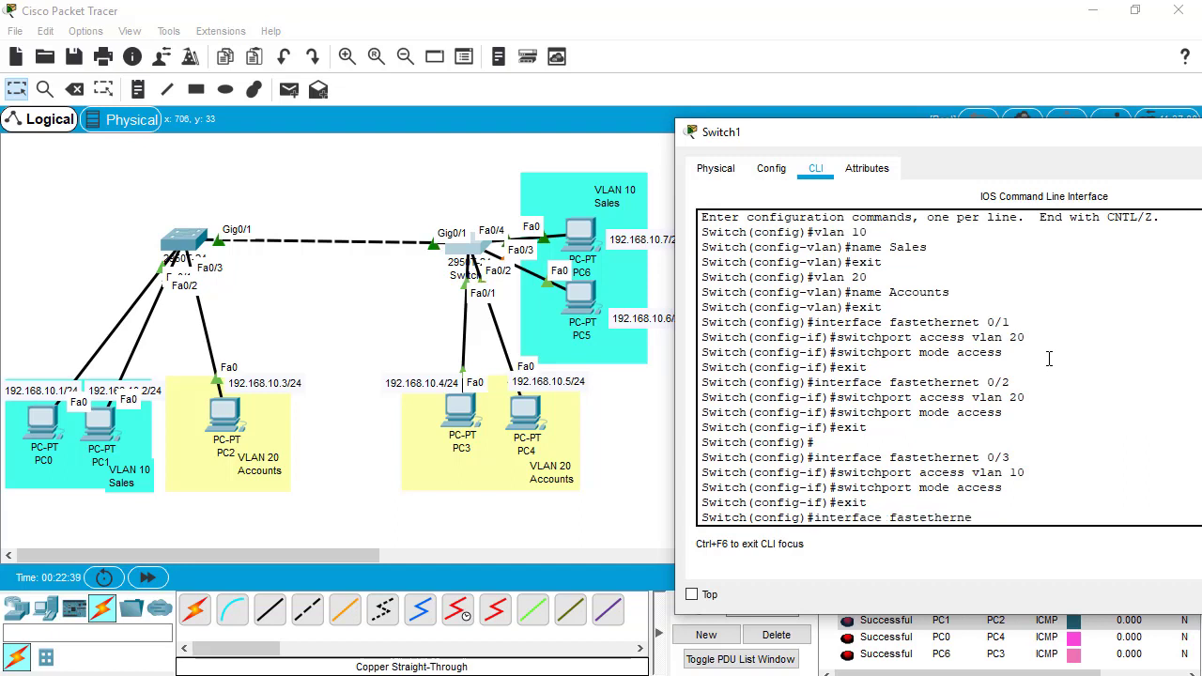
{"action": "type", "text": "t 0/4"}
{"action": "key", "text": "Return"}
{"action": "type", "text": "swit"}
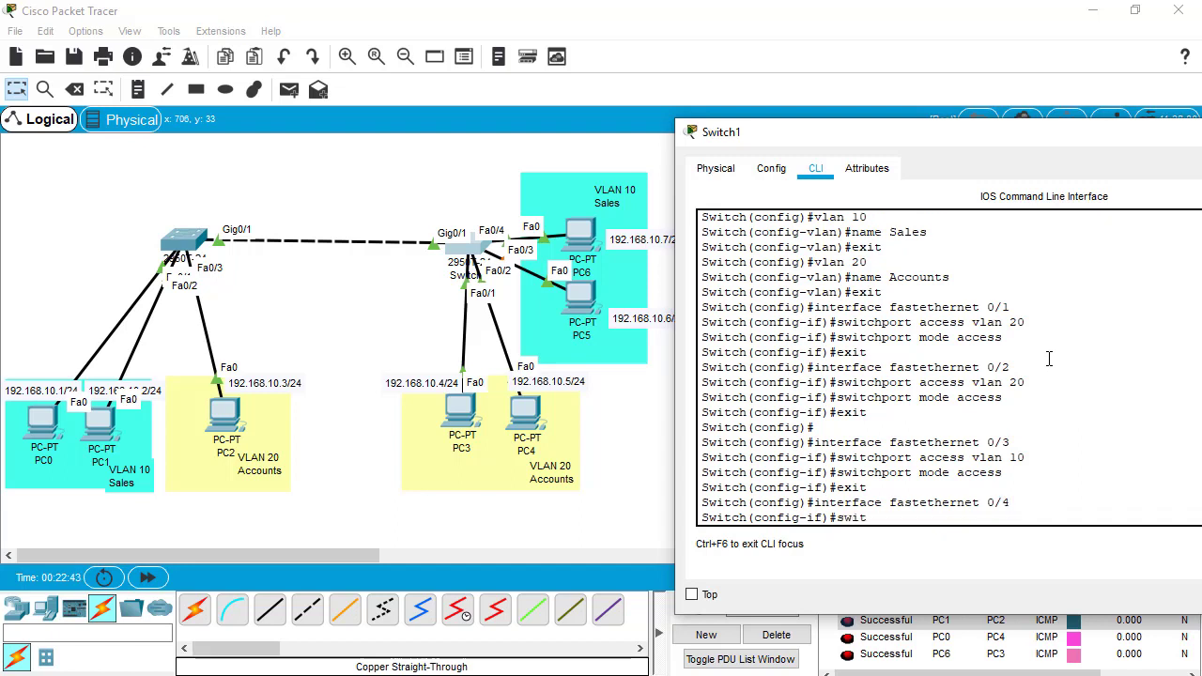
{"action": "type", "text": "chport access vlan 10"}
{"action": "key", "text": "Return"}
Step: Set FastEthernet 0/4 to switchport mode access and exit to global configuration mode
{"action": "type", "text": "switchpo"}
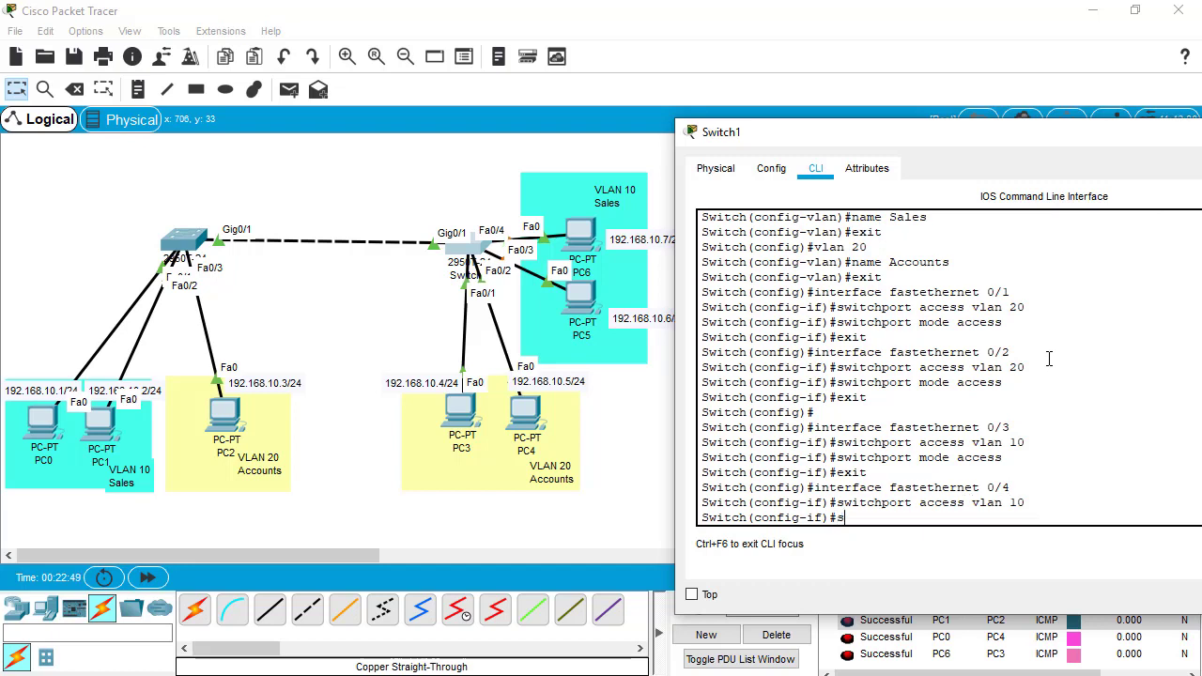
{"action": "type", "text": "rt mode acce"}
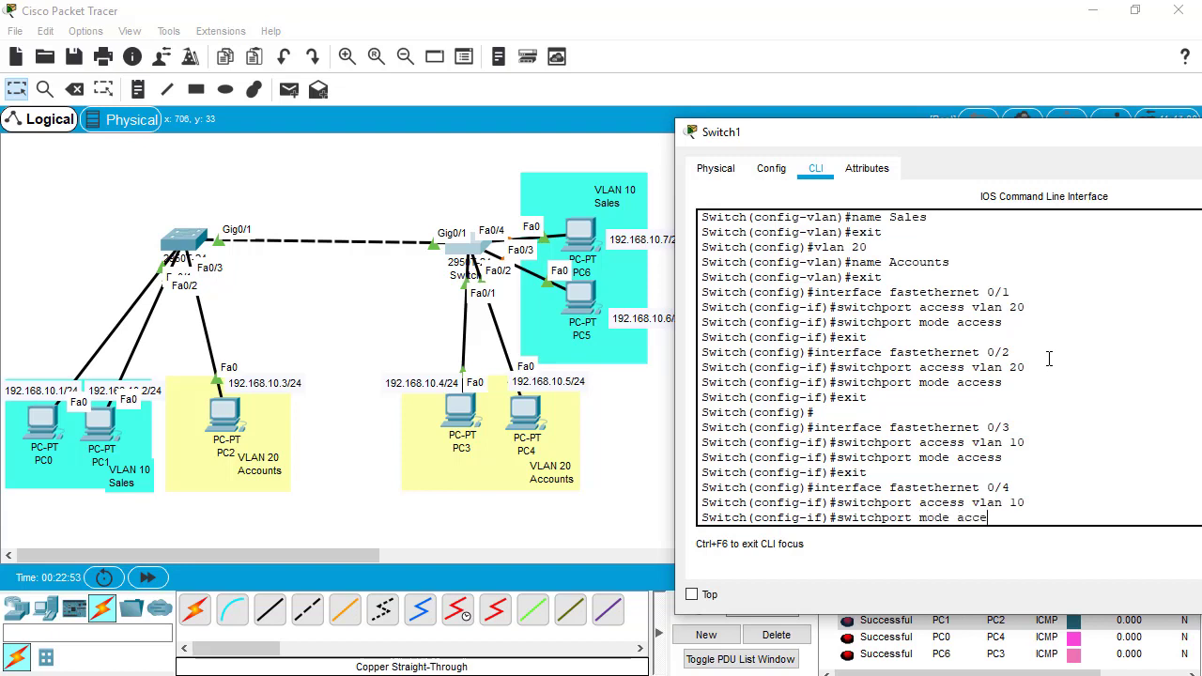
{"action": "type", "text": "ss"}
{"action": "key", "text": "Return"}
{"action": "type", "text": "exit"}
{"action": "key", "text": "Return"}
{"action": "key", "text": "Return"}
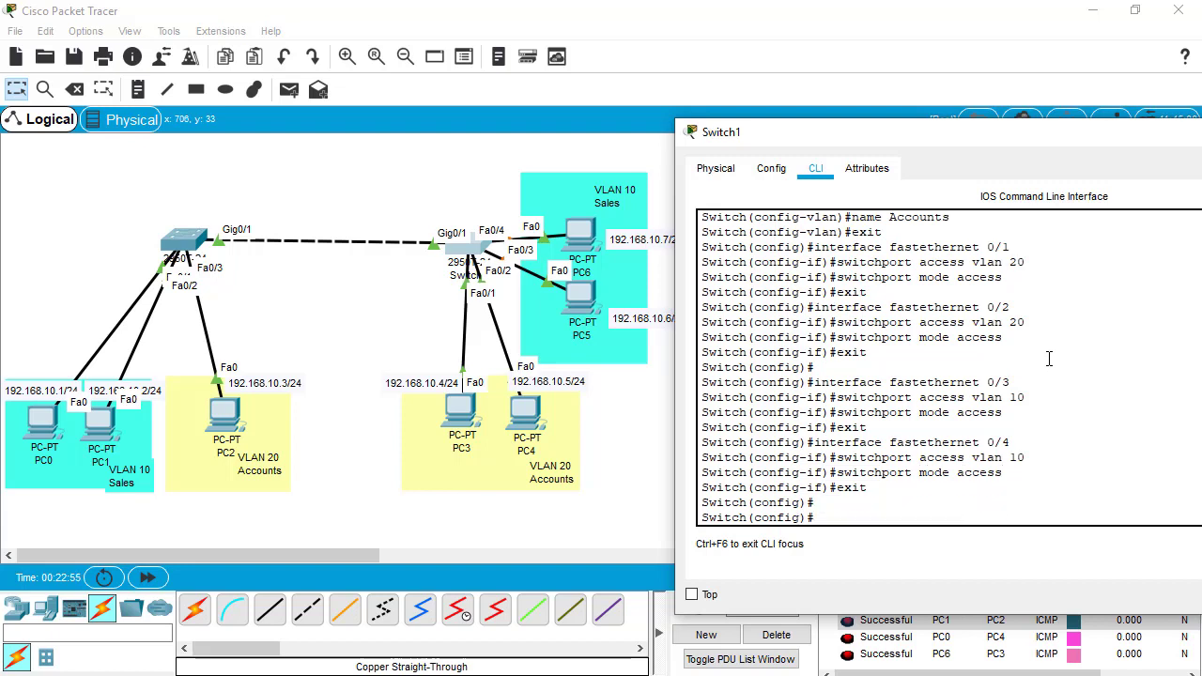
Step: Exit configuration mode on Switch1 and save with copy running-config startup-config under the default filename
{"action": "type", "text": "exit"}
{"action": "key", "text": "Return"}
{"action": "type", "text": "copry"}
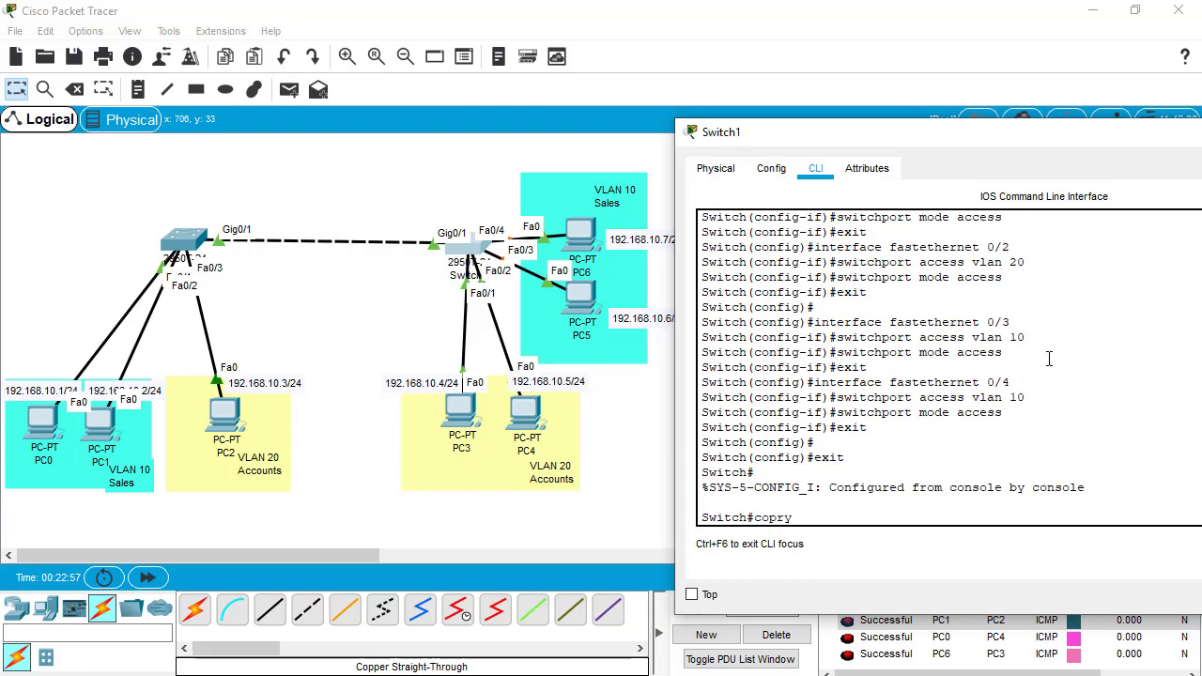
{"action": "key", "text": "BackSpace"}
{"action": "key", "text": "BackSpace"}
{"action": "type", "text": "y running-conf"}
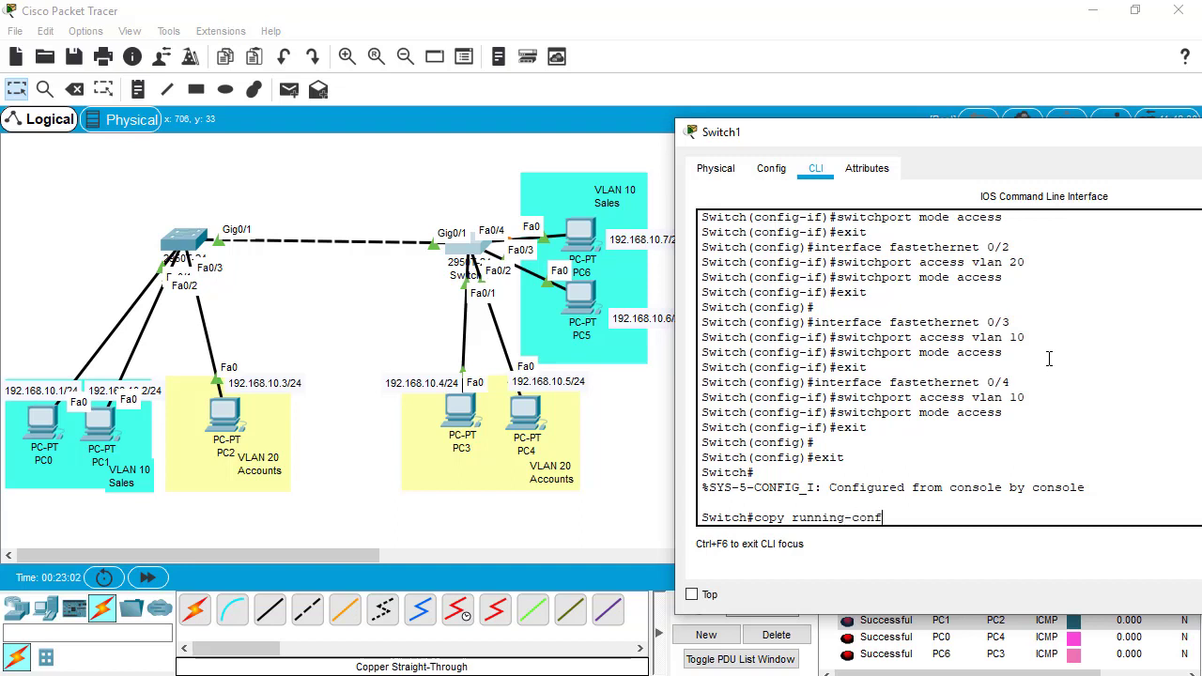
{"action": "type", "text": "ig startup-config"}
{"action": "key", "text": "Return"}
{"action": "key", "text": "Return"}
{"action": "key", "text": "Return"}
Step: Exit the console session of Switch1 and close its window
{"action": "type", "text": "exit"}
{"action": "key", "text": "Return"}
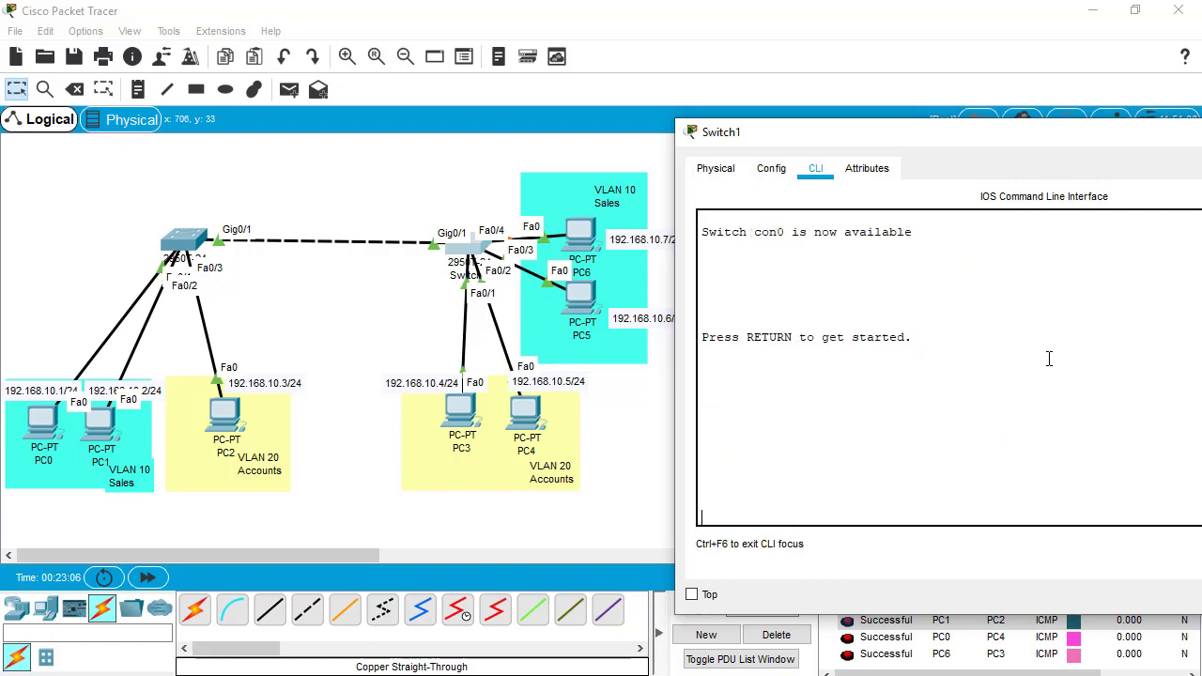
{"action": "key", "text": "Return"}
{"action": "key", "text": "Return"}
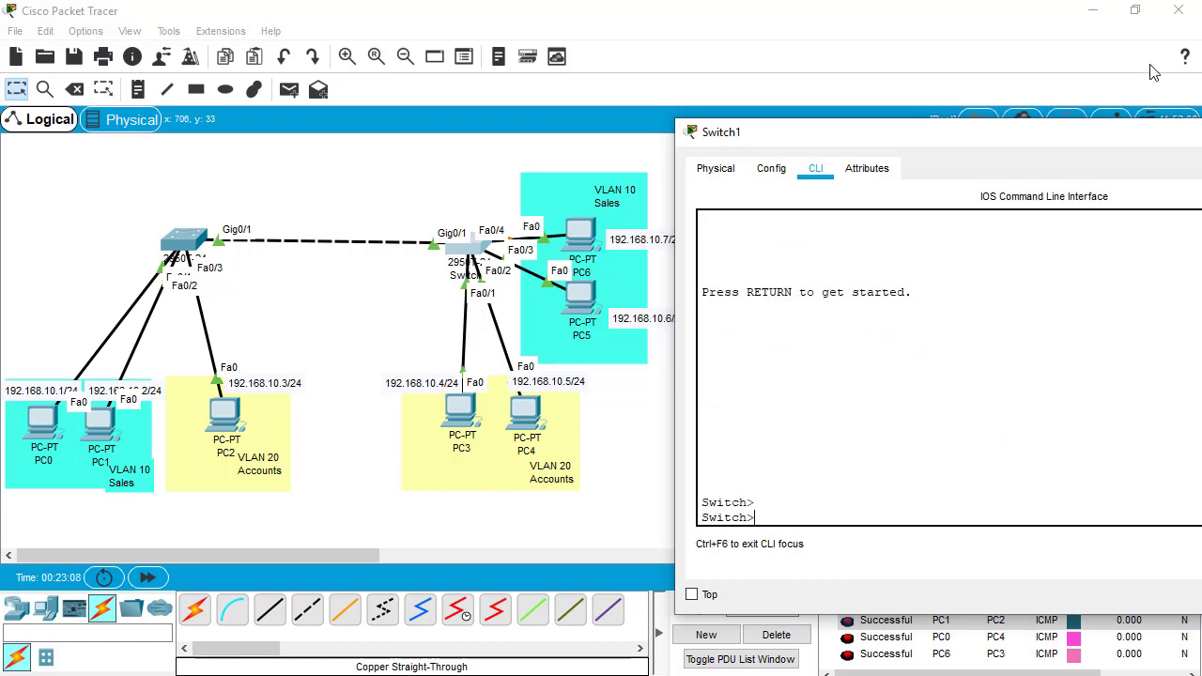
{"action": "left_click_drag", "start_coordinate": [1141, 131], "coordinate": [742, 141]}
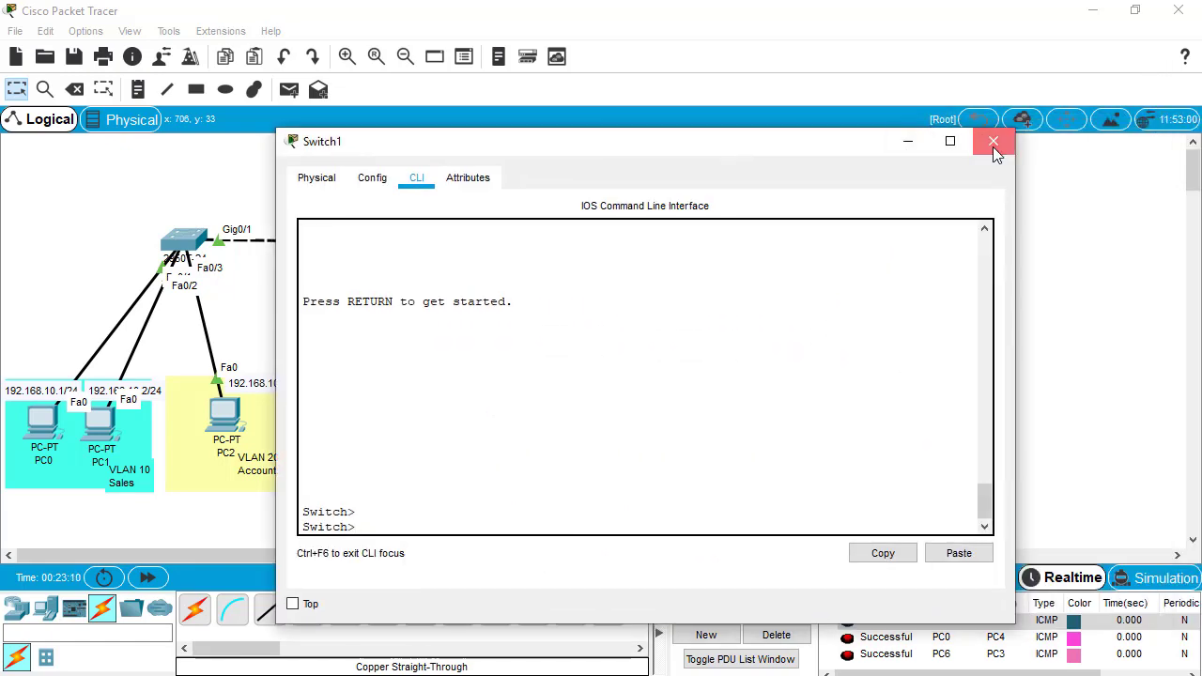
{"action": "left_click", "coordinate": [992, 142]}
Step: Clear the earlier PDU tests from Scenario 0 and send a simple PDU from PC1 to PC2
{"action": "left_click", "coordinate": [296, 86]}
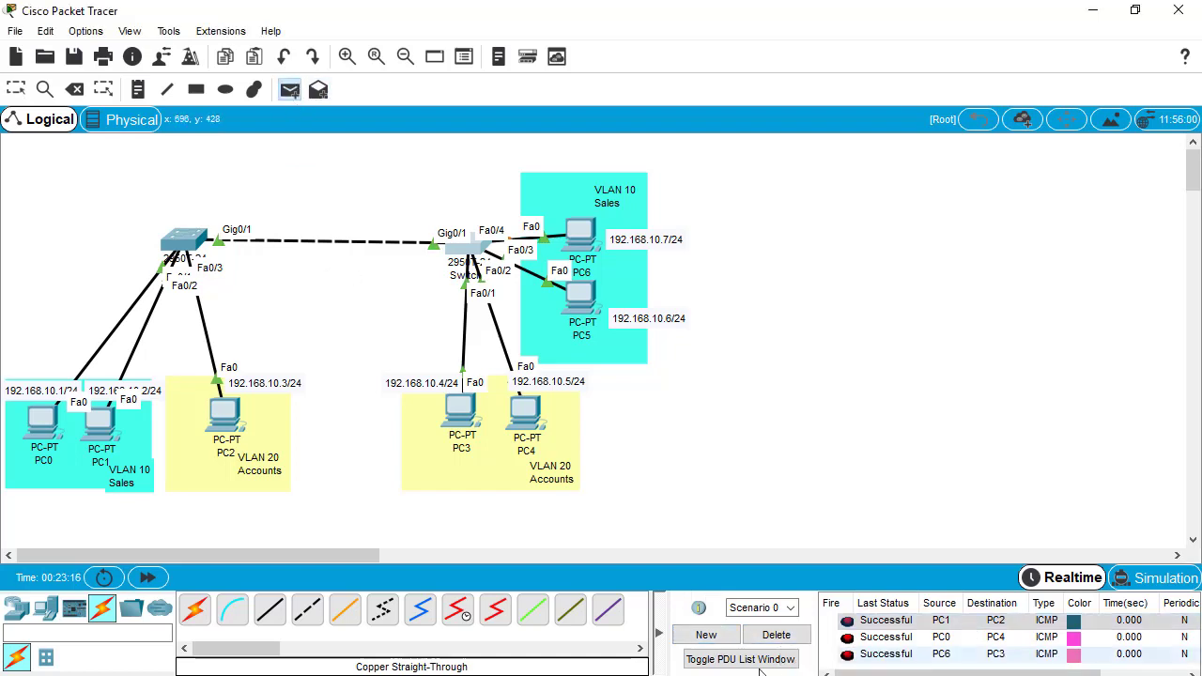
{"action": "left_click", "coordinate": [791, 640]}
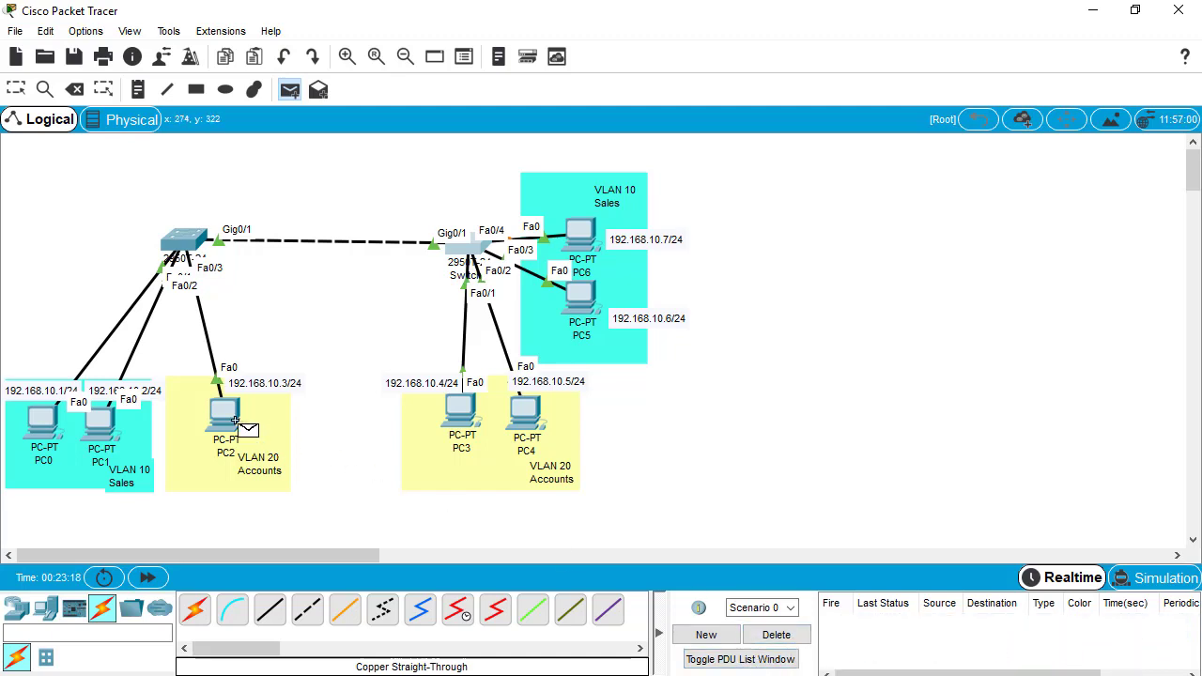
{"action": "left_click", "coordinate": [107, 427]}
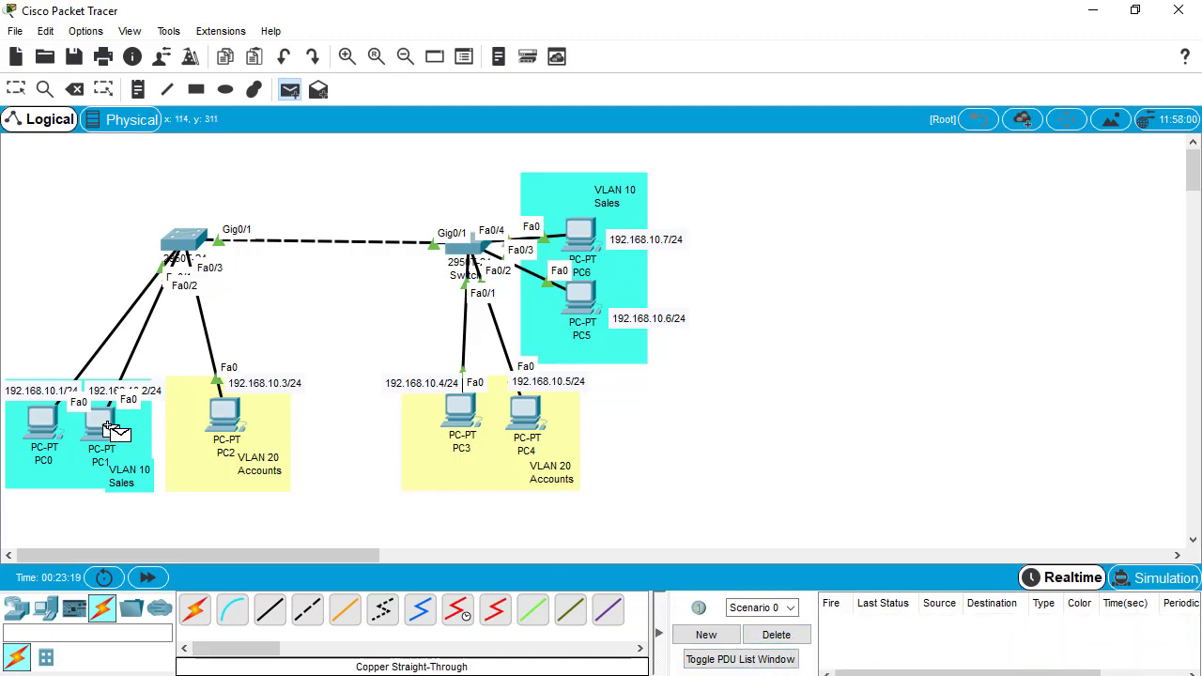
{"action": "left_click", "coordinate": [227, 423]}
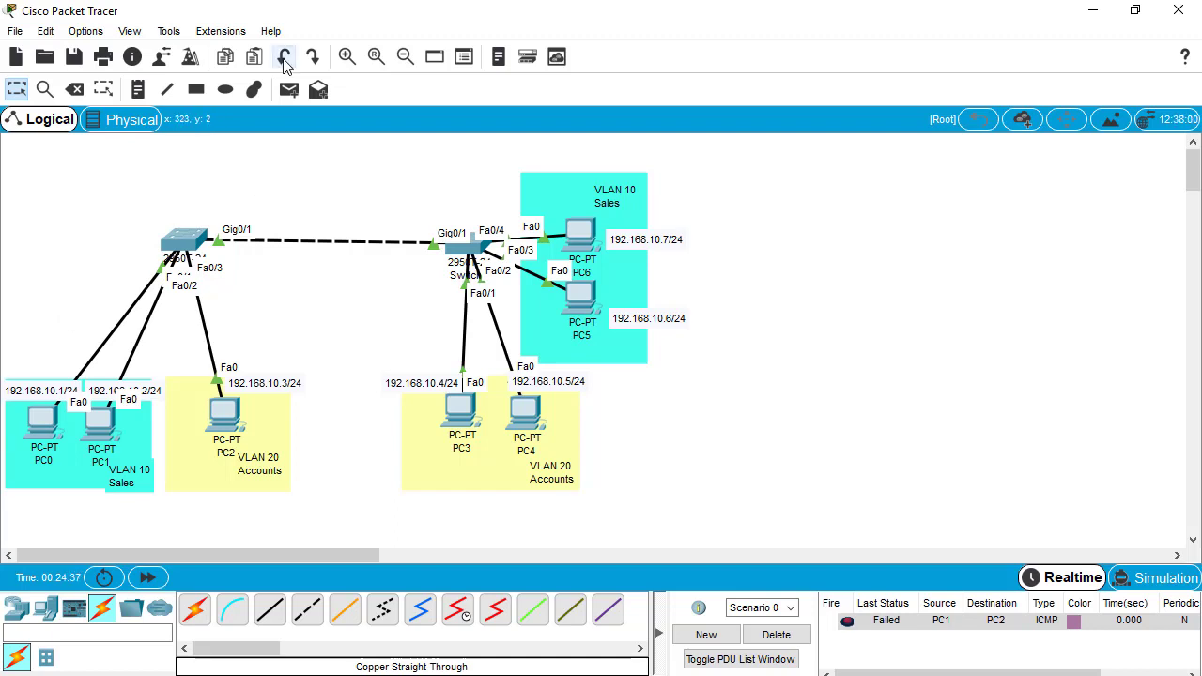
Step: Send simple PDUs from PC0 to PC1 and from PC6 to PC5 to test connectivity within VLAN 10
{"action": "left_click", "coordinate": [289, 90]}
{"action": "left_click", "coordinate": [40, 437]}
{"action": "left_click", "coordinate": [106, 432]}
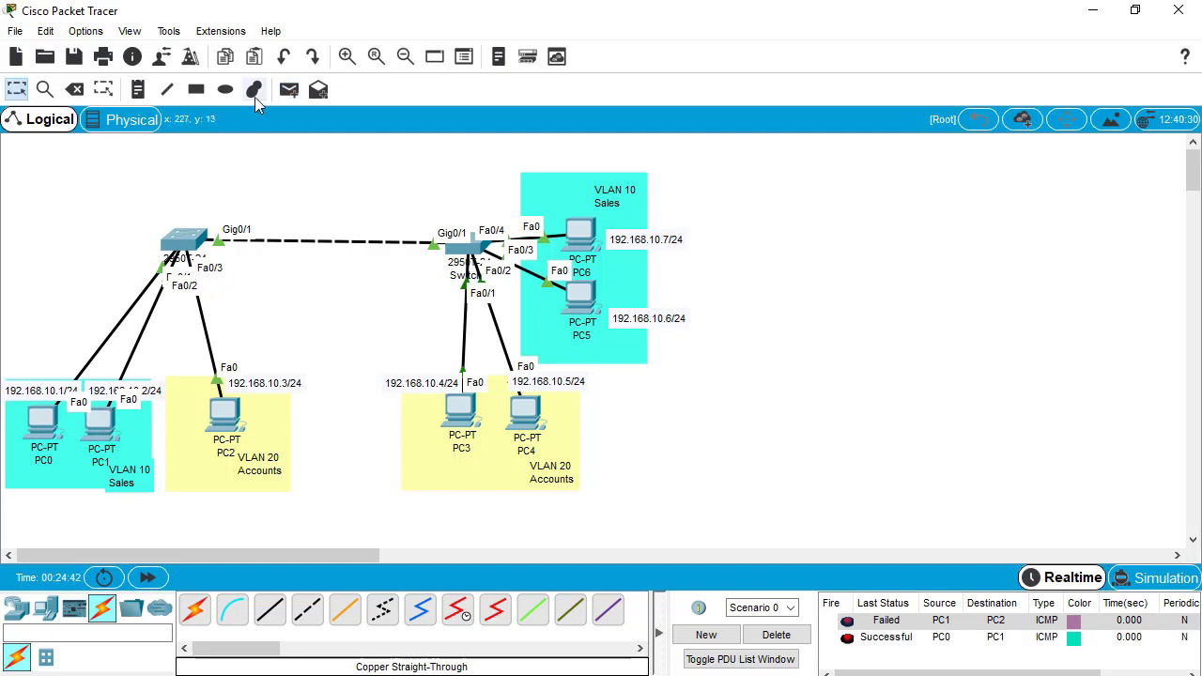
{"action": "left_click", "coordinate": [289, 89]}
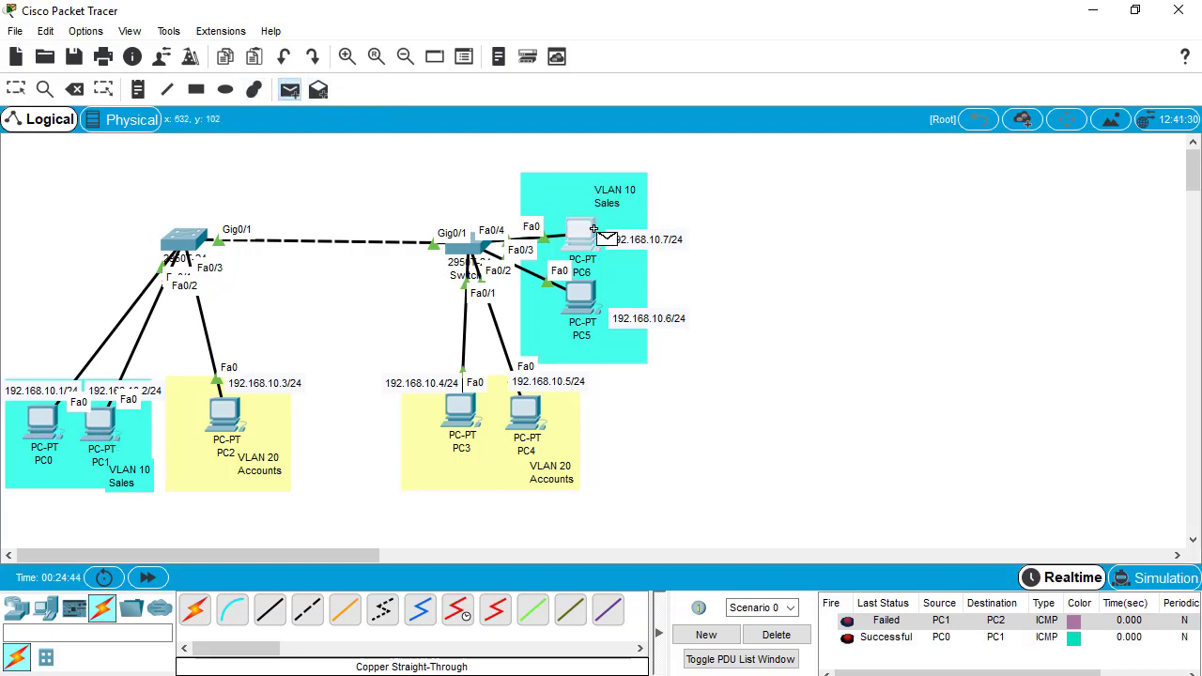
{"action": "left_click", "coordinate": [580, 233]}
{"action": "left_click", "coordinate": [575, 310]}
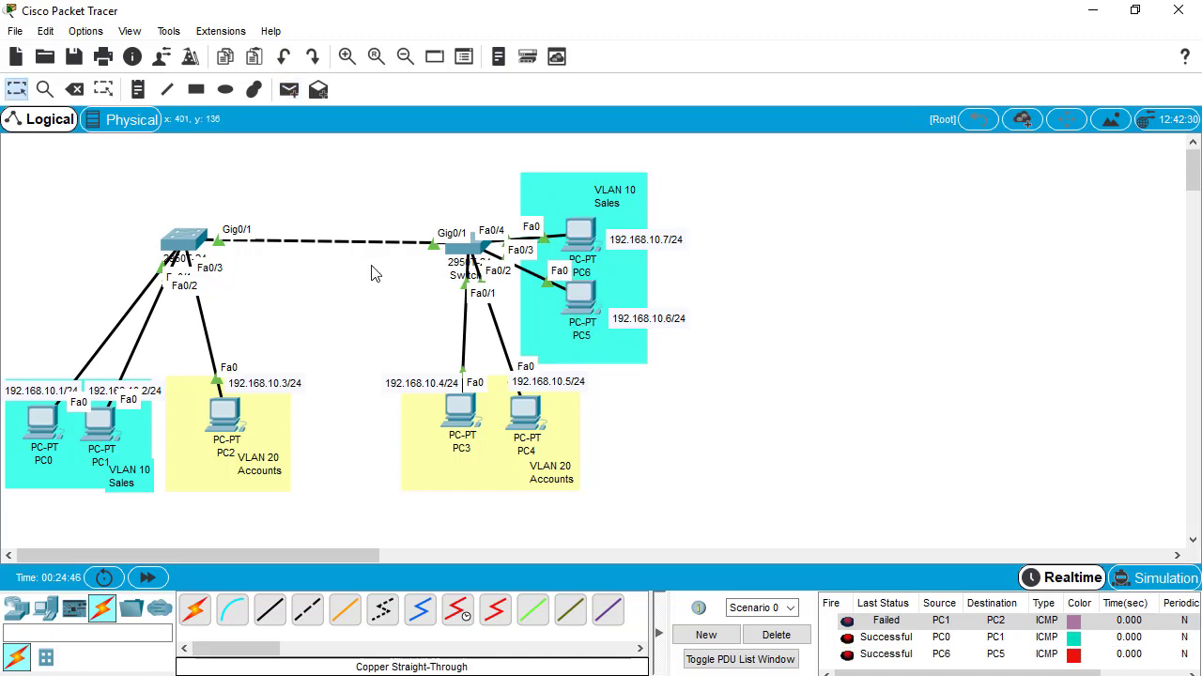
Step: Send a simple PDU from PC1 to PC5 across the switches and clear its test entry from Scenario 0
{"action": "left_click", "coordinate": [286, 95]}
{"action": "left_click", "coordinate": [118, 441]}
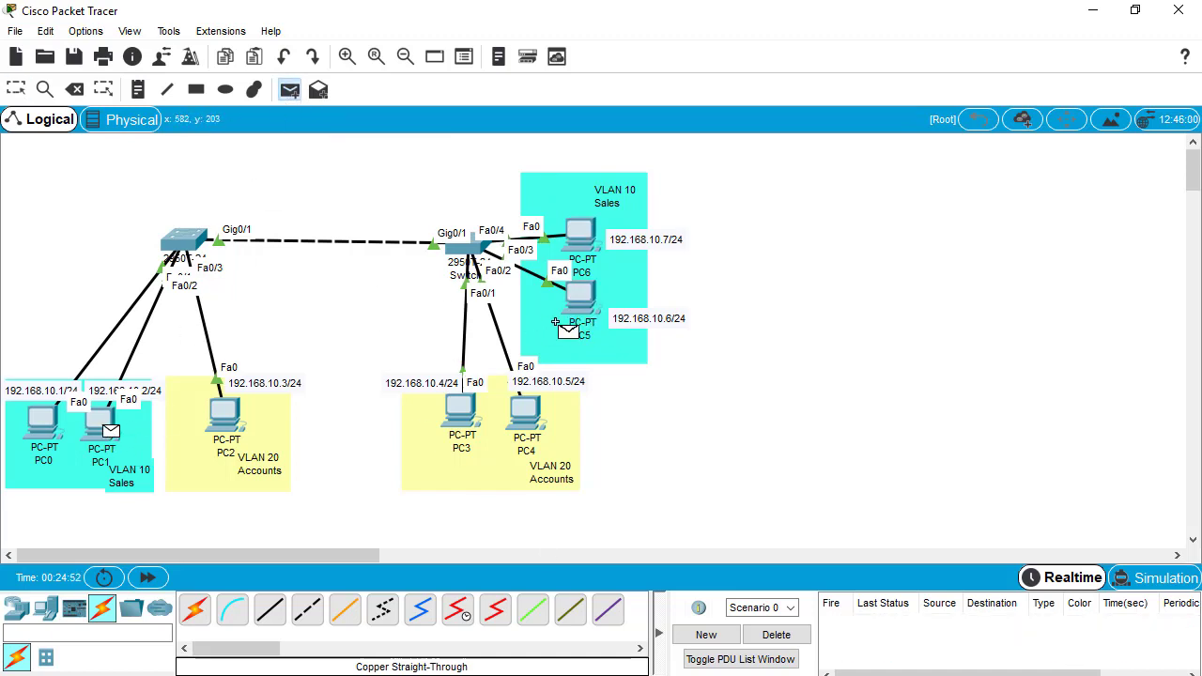
{"action": "left_click", "coordinate": [582, 312]}
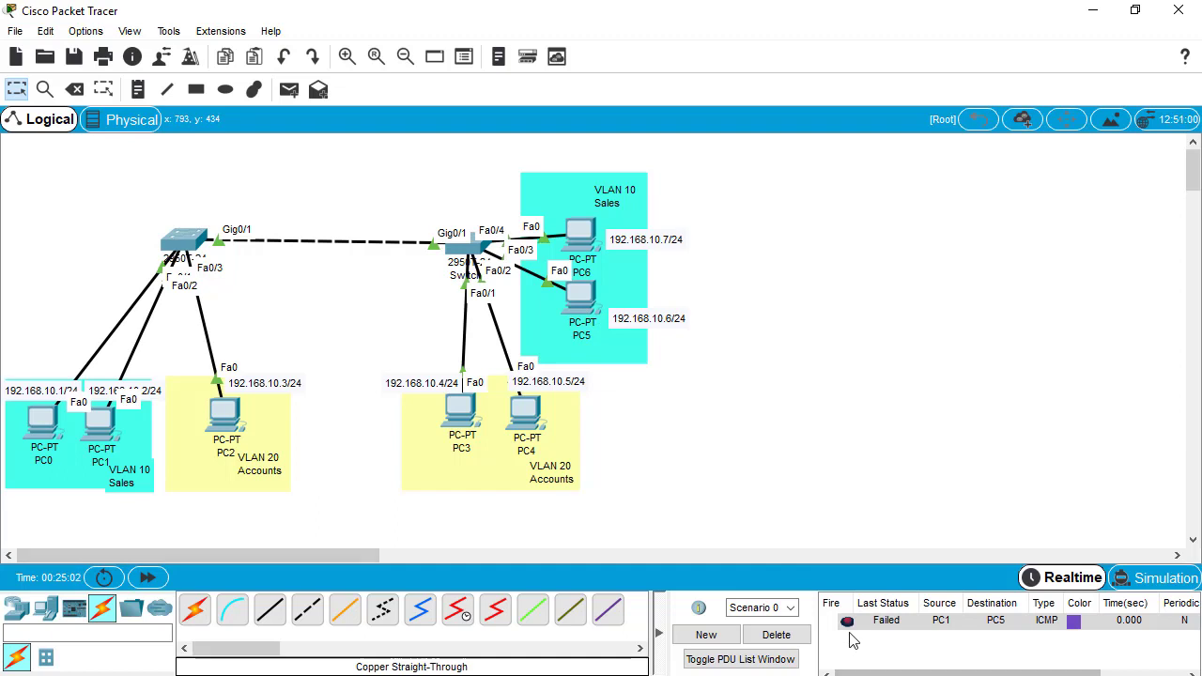
{"action": "left_click", "coordinate": [904, 624]}
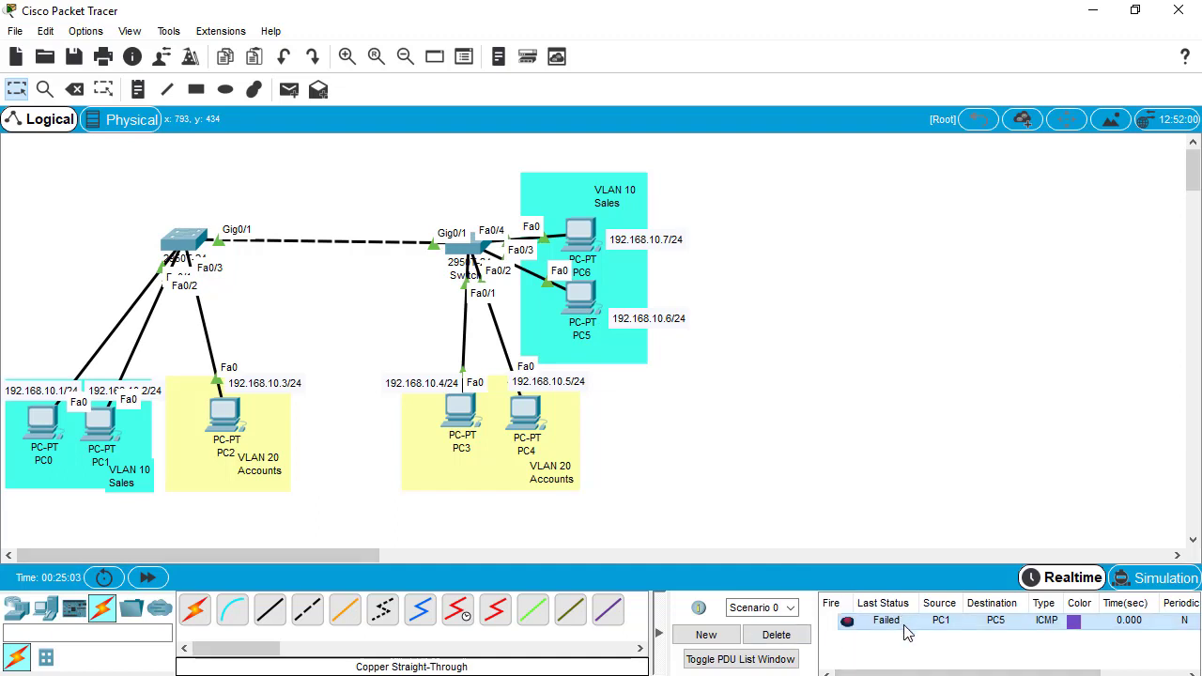
{"action": "left_click", "coordinate": [771, 637]}
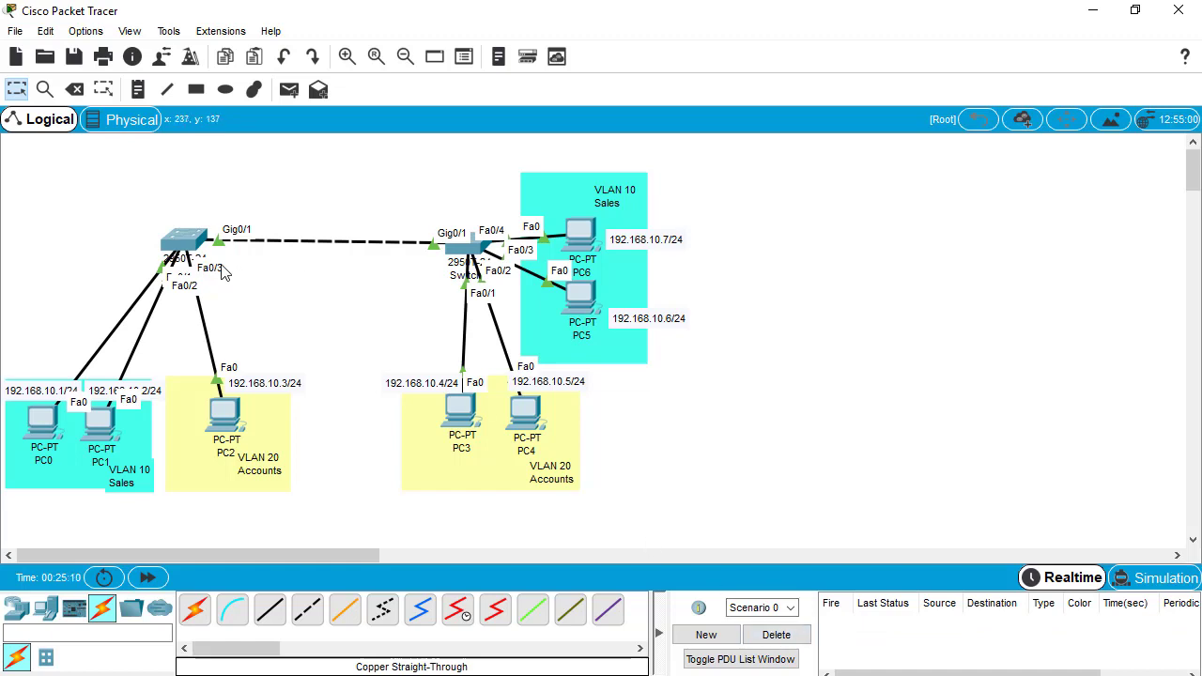
Step: Send simple PDUs from PC2 to PC4 and from PC3 to PC4 to test connectivity within VLAN 20
{"action": "left_click", "coordinate": [291, 91]}
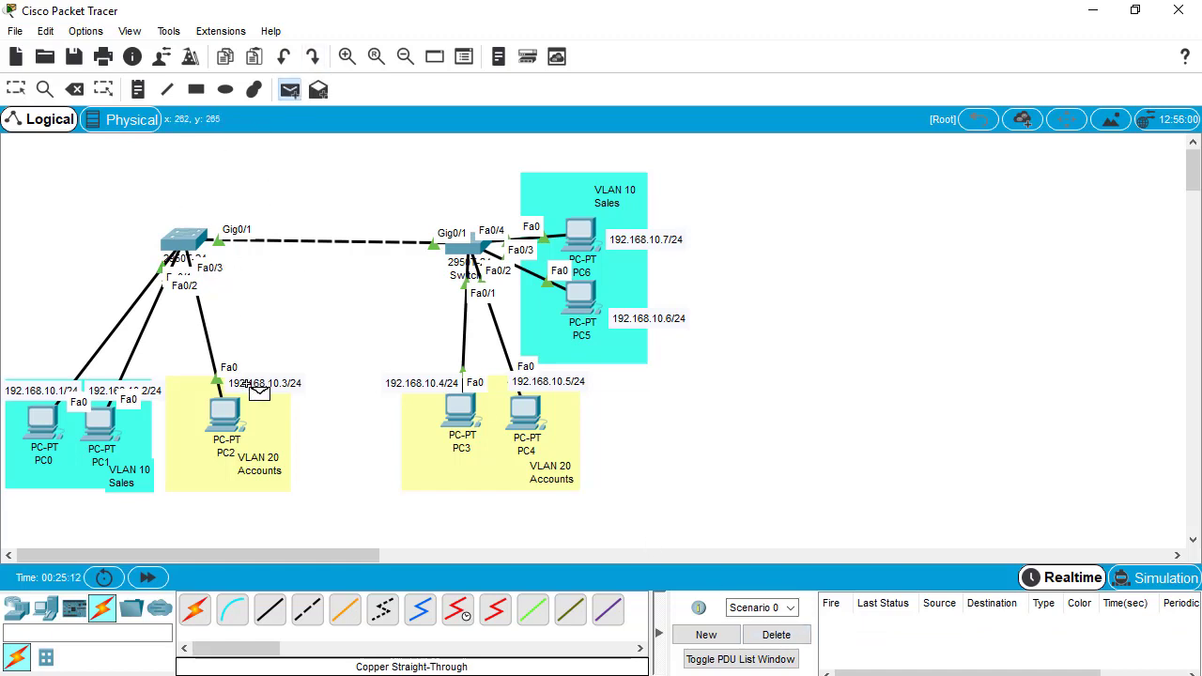
{"action": "left_click", "coordinate": [239, 418]}
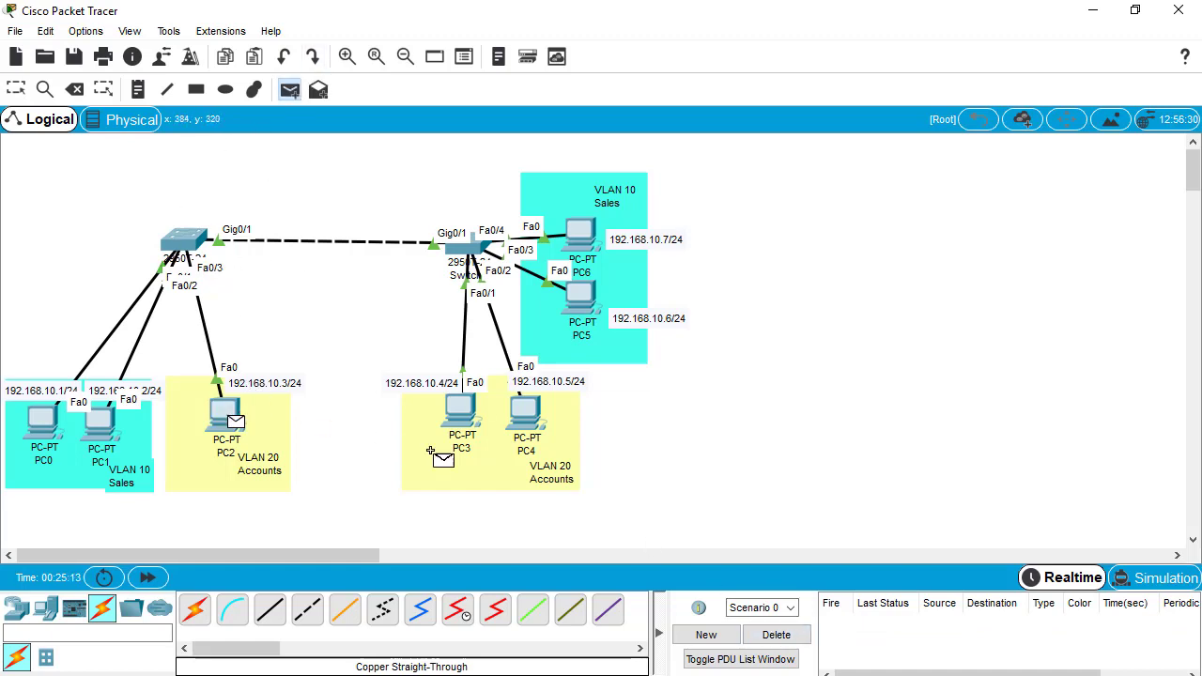
{"action": "left_click", "coordinate": [524, 425]}
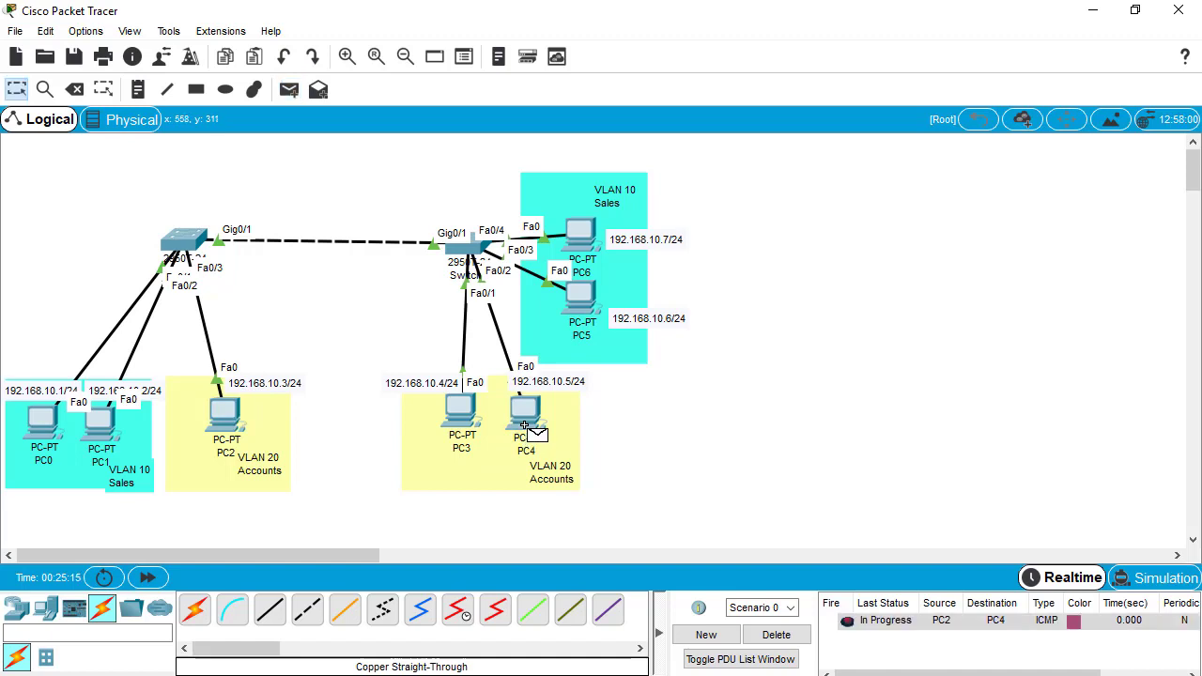
{"action": "left_click", "coordinate": [289, 90]}
{"action": "left_click", "coordinate": [460, 417]}
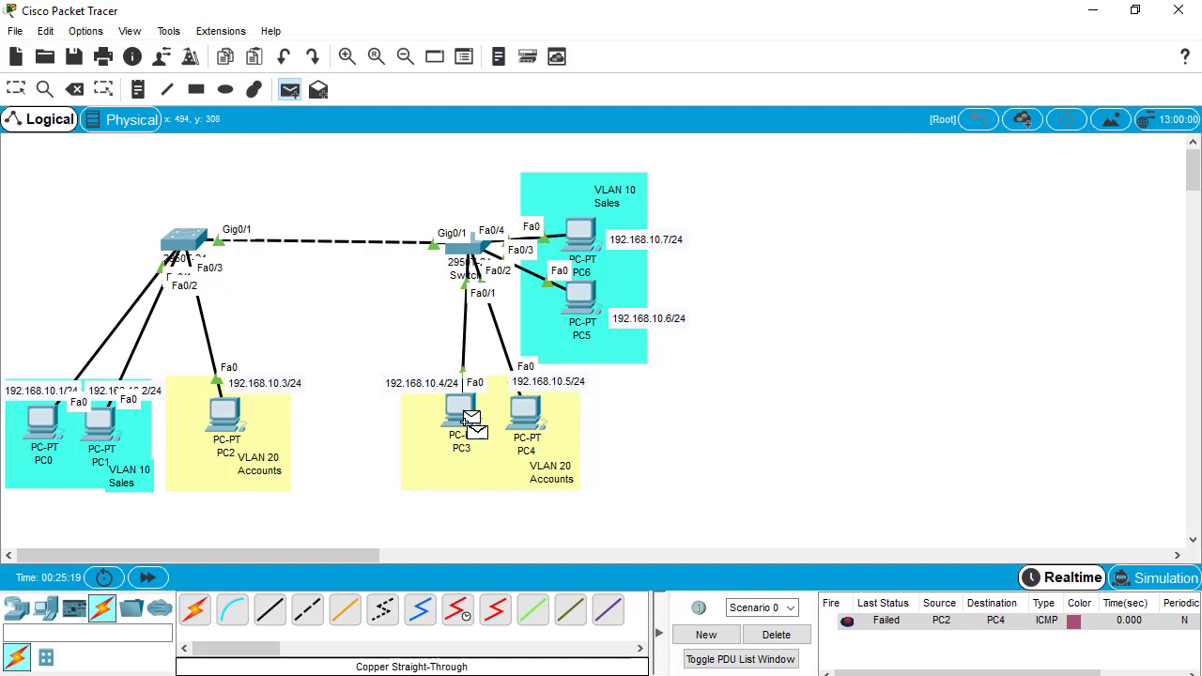
{"action": "left_click", "coordinate": [533, 425]}
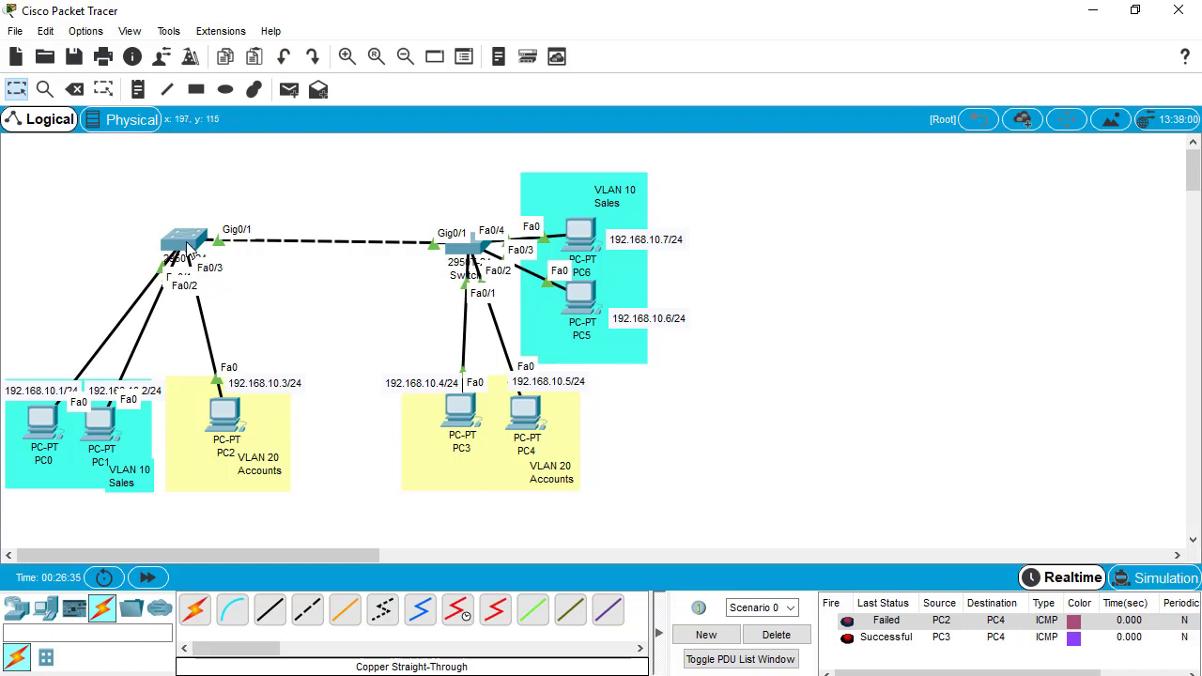
Step: Open Switch0's command line, enter global configuration mode, and move its window clear of the topology
{"action": "left_click", "coordinate": [186, 247]}
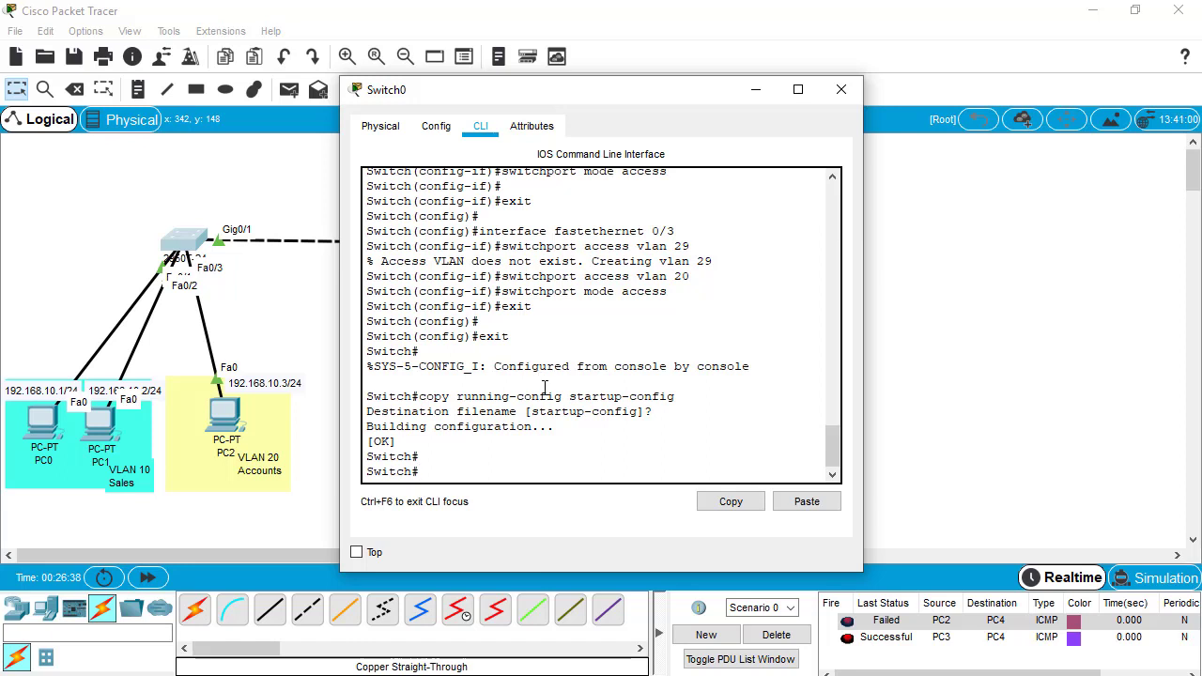
{"action": "type", "text": "enabl"}
{"action": "key", "text": "Return"}
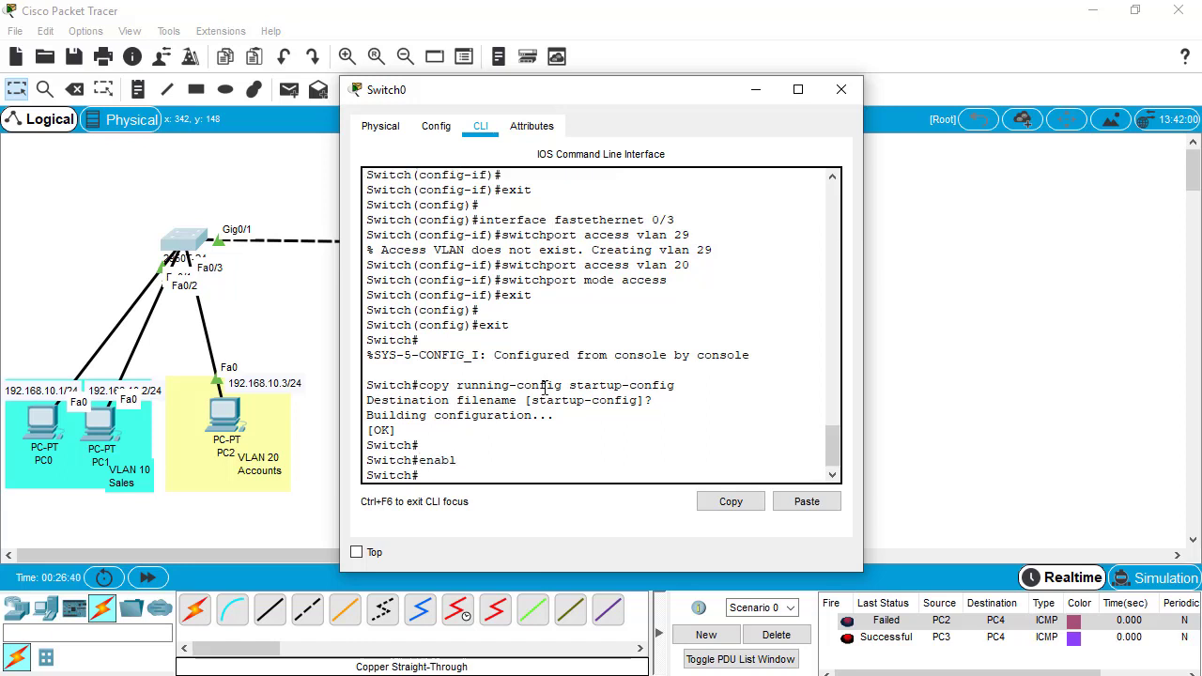
{"action": "type", "text": "configure terminal"}
{"action": "key", "text": "Return"}
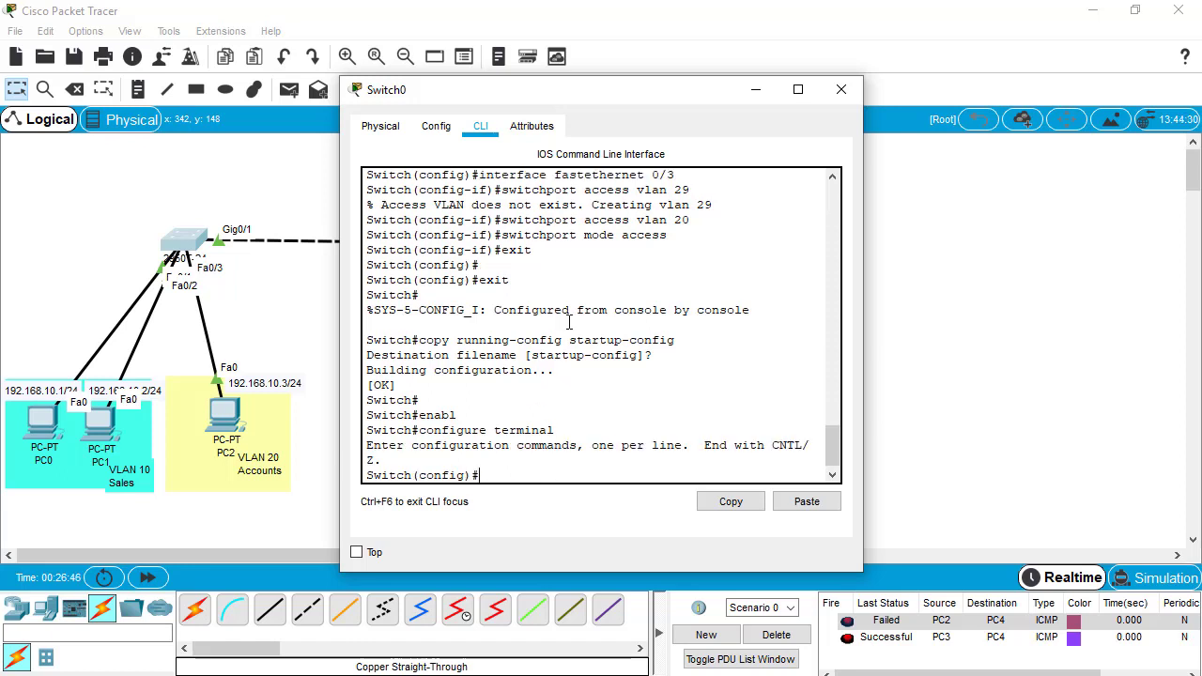
{"action": "type", "text": "co"}
{"action": "left_click_drag", "start_coordinate": [666, 91], "coordinate": [936, 129]}
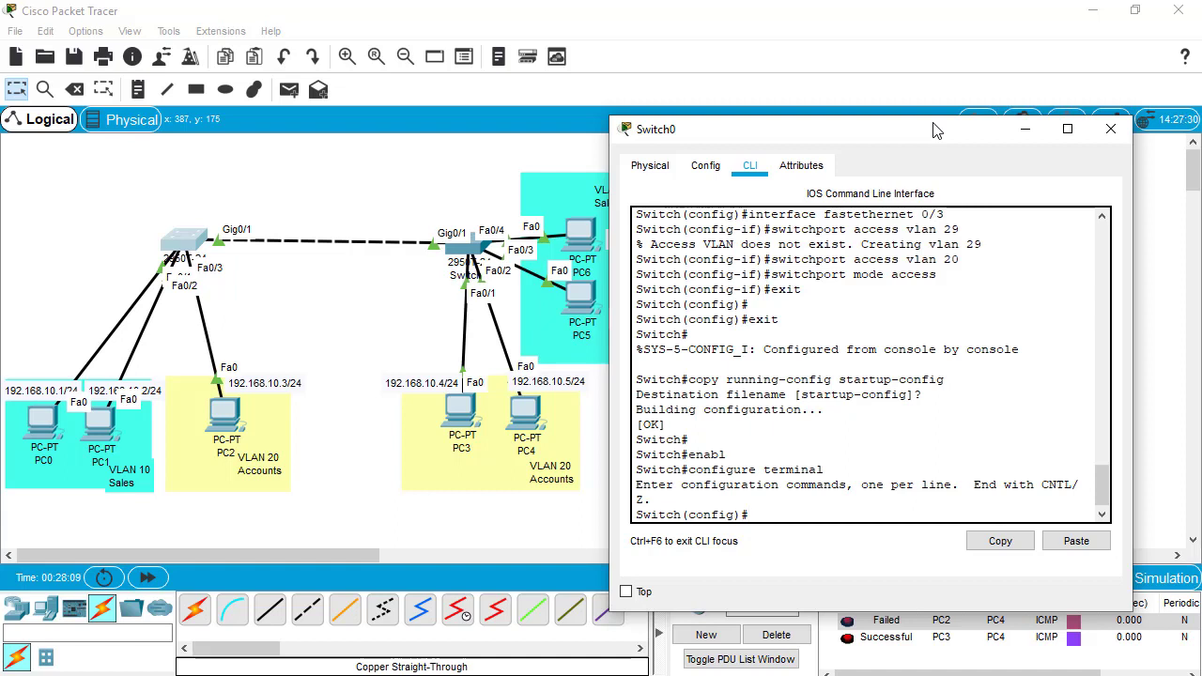
Step: Set interface gigabitethernet 0/1 on Switch0 to switchport mode trunk
{"action": "type", "text": "interface gigabite"}
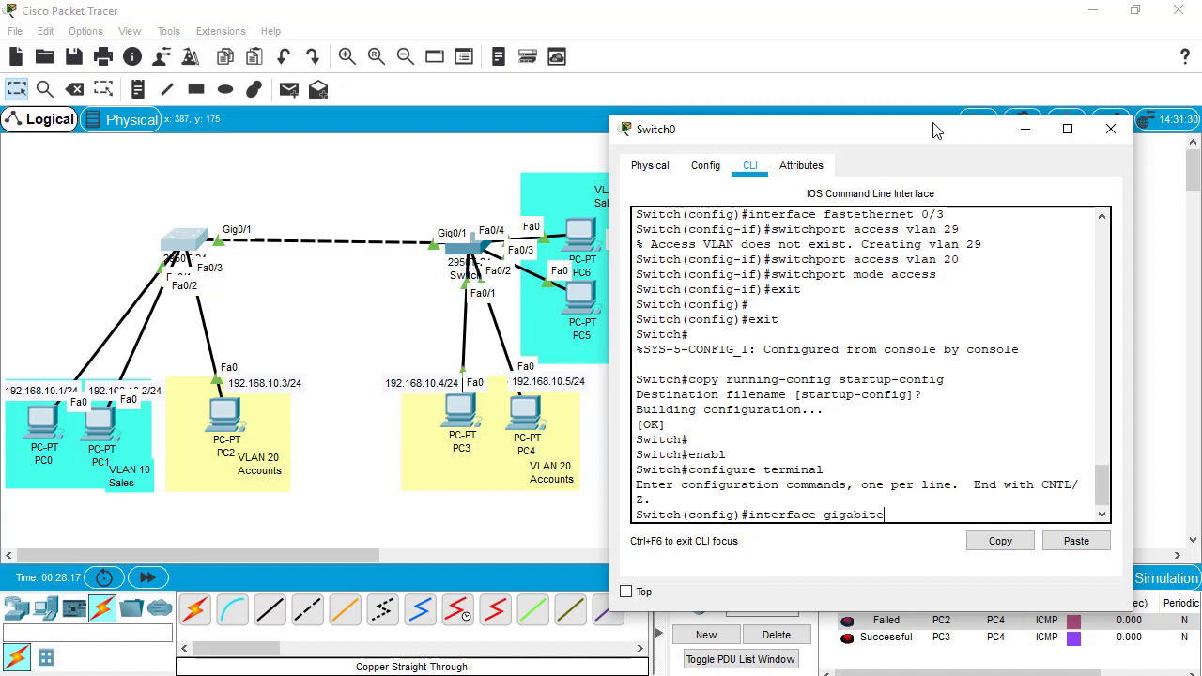
{"action": "type", "text": "thernet 0/1"}
{"action": "key", "text": "Return"}
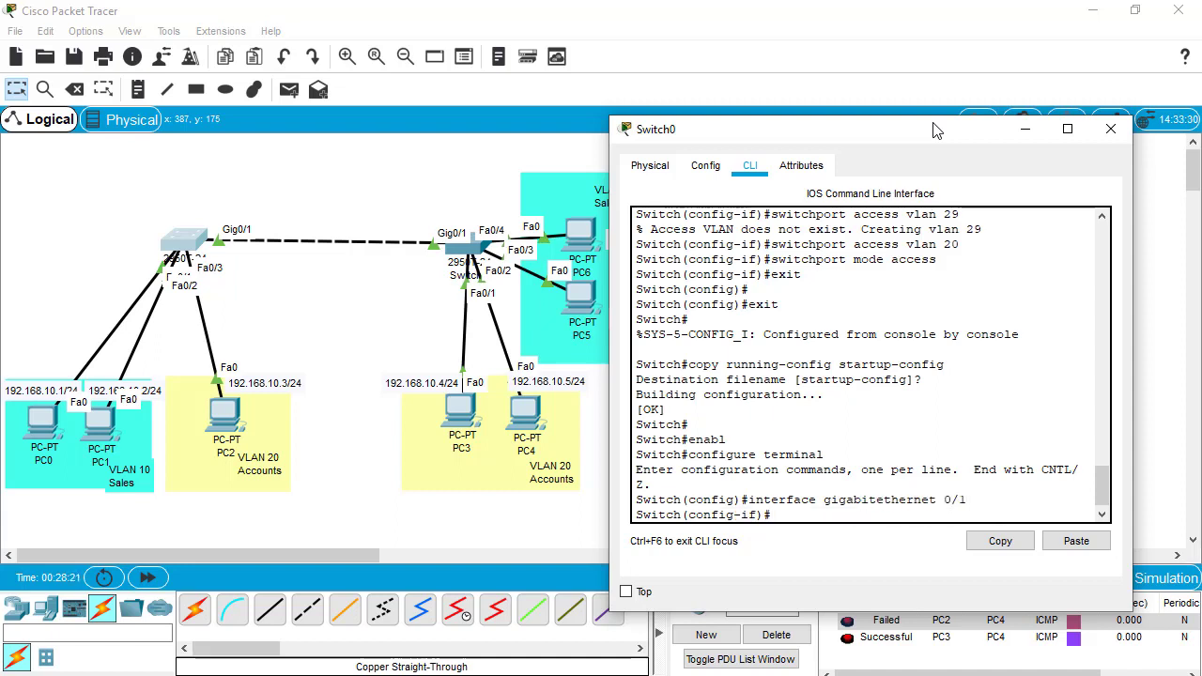
{"action": "type", "text": "switchport mode trunk"}
{"action": "key", "text": "Return"}
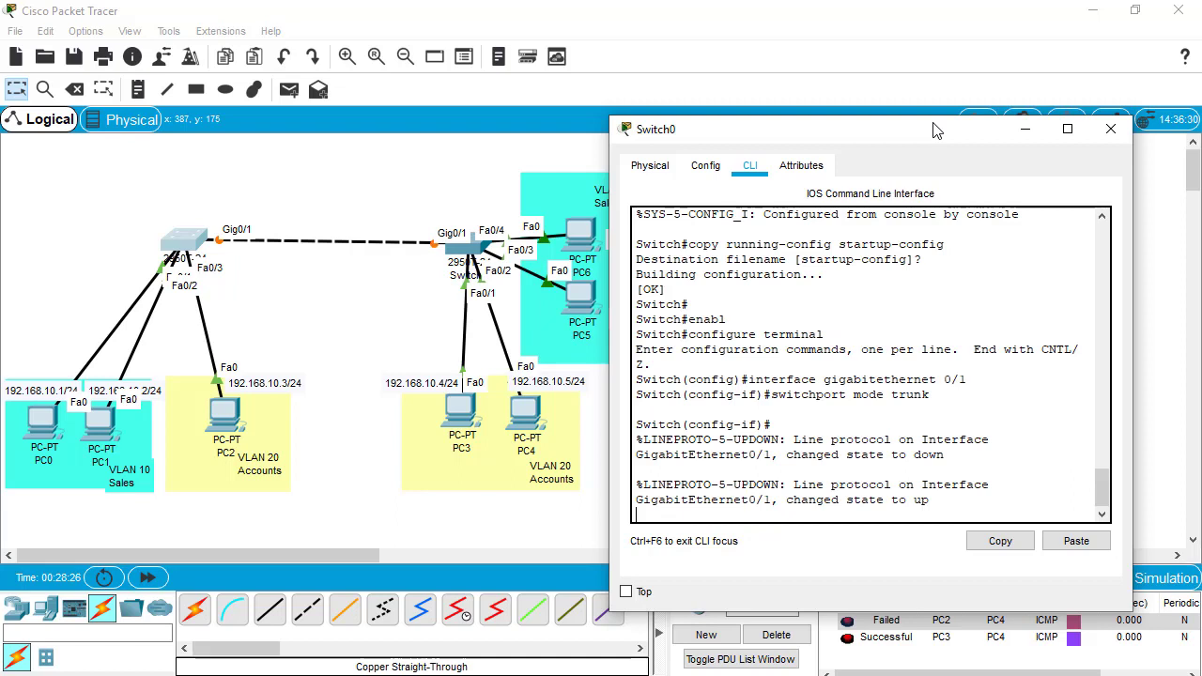
Step: Exit interface and global configuration modes on Switch0 to return to privileged mode
{"action": "type", "text": "exit"}
{"action": "key", "text": "Return"}
{"action": "type", "text": "exit"}
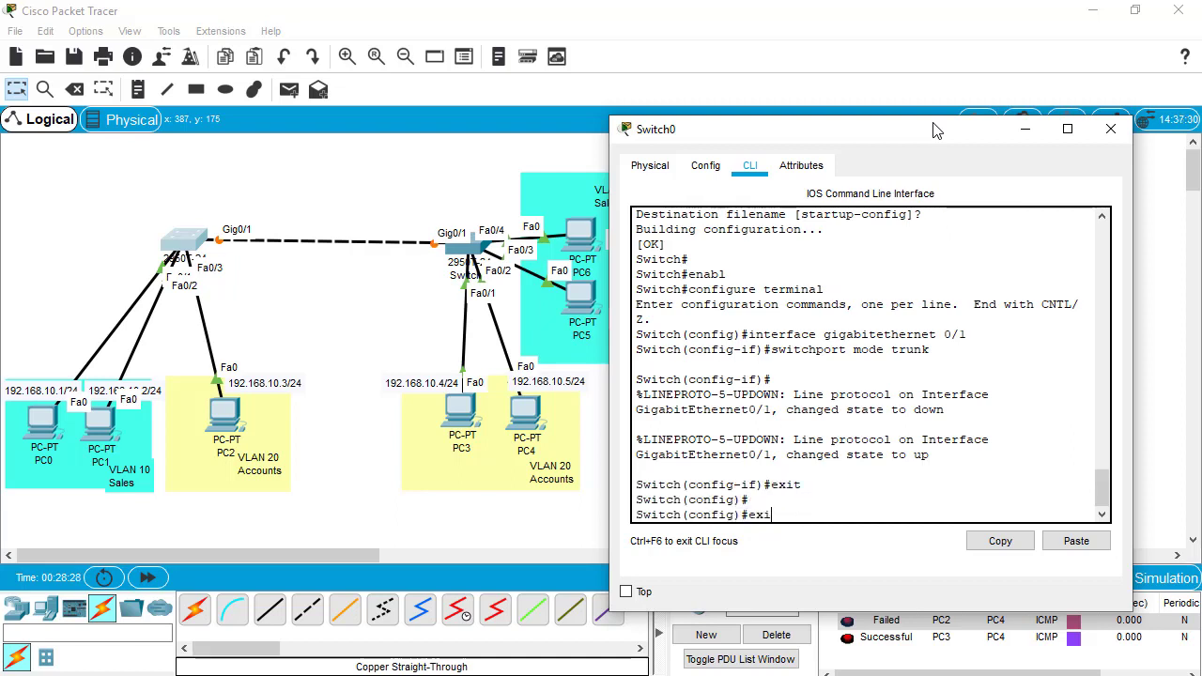
{"action": "key", "text": "Return"}
{"action": "key", "text": "Return"}
Step: Save Switch0's configuration with copy running-config startup-config under the default filename and close its window
{"action": "type", "text": "ecop"}
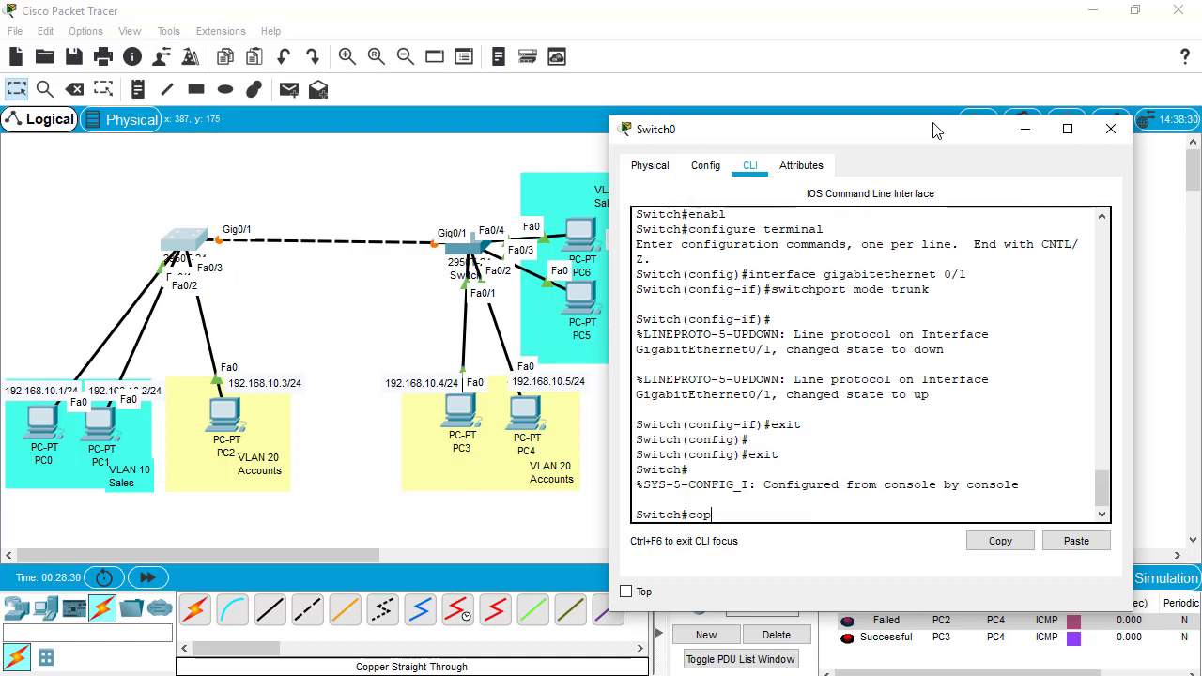
{"action": "type", "text": "y running-config startu"}
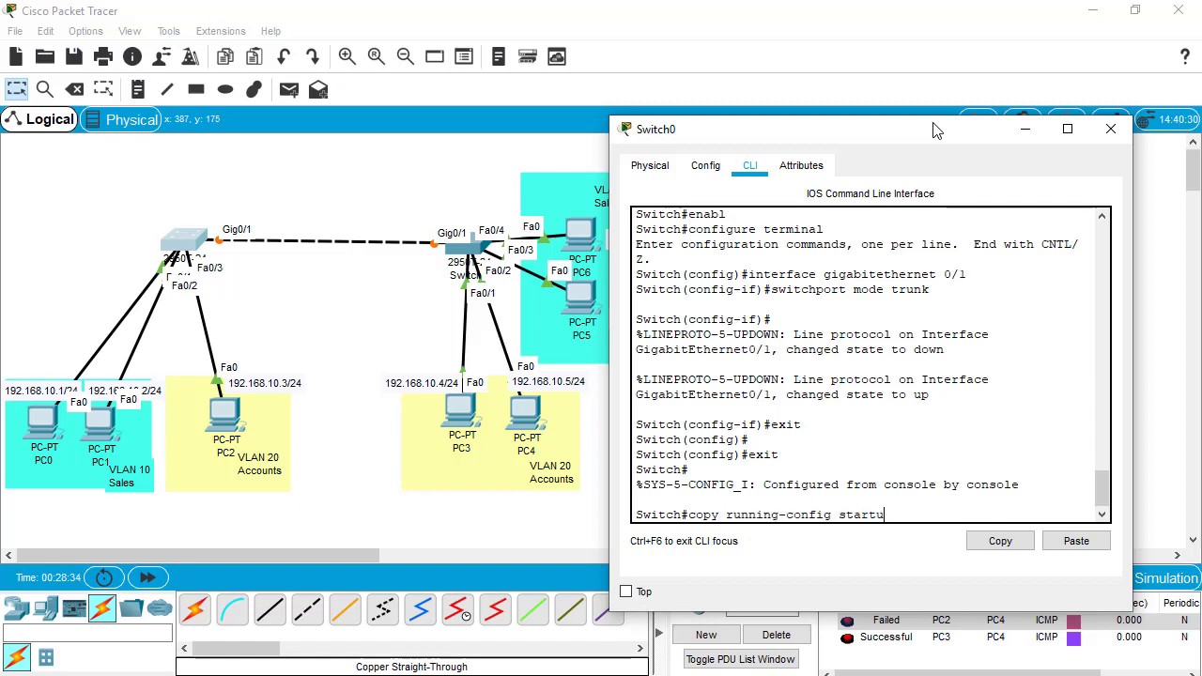
{"action": "type", "text": "p-config"}
{"action": "key", "text": "Return"}
{"action": "key", "text": "Return"}
{"action": "key", "text": "Return"}
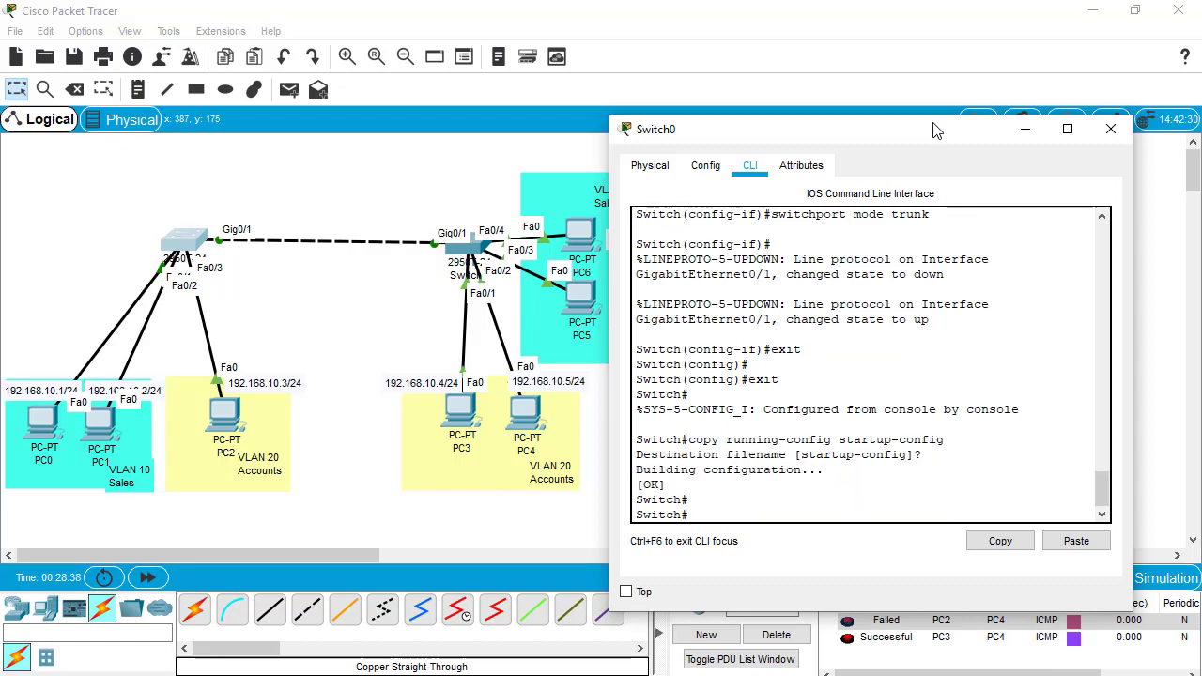
{"action": "left_click", "coordinate": [1122, 129]}
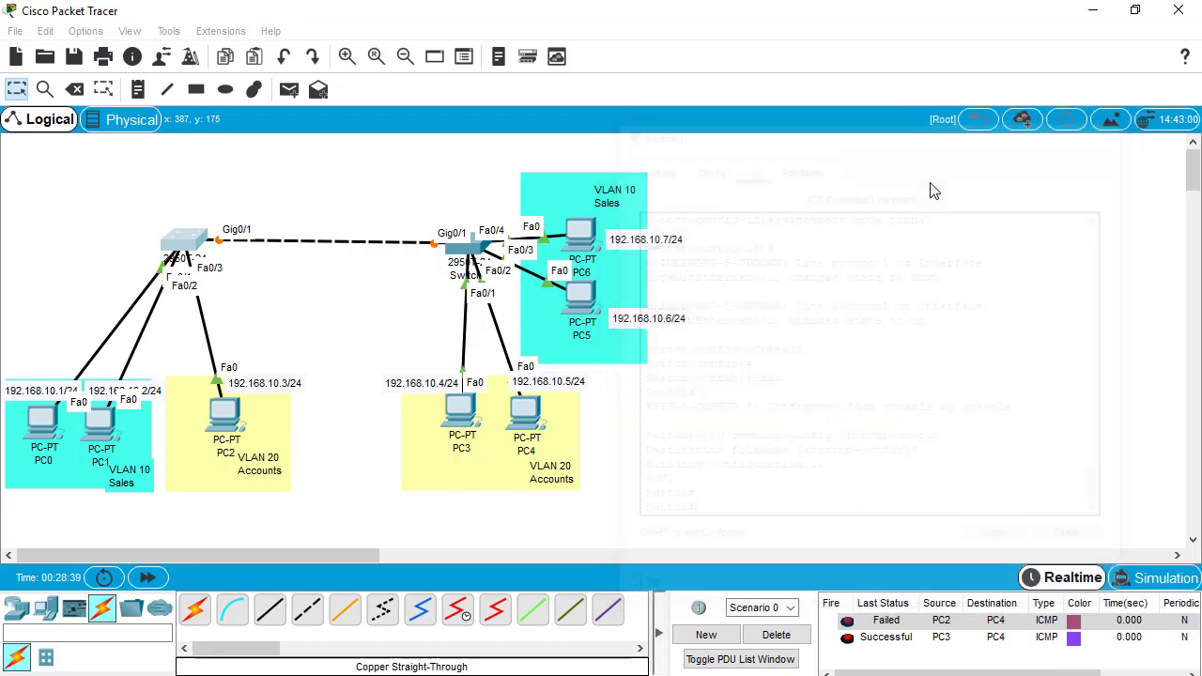
Step: Open Switch1's command line, move its window clear of the topology, and enter global configuration mode
{"action": "left_click", "coordinate": [469, 259]}
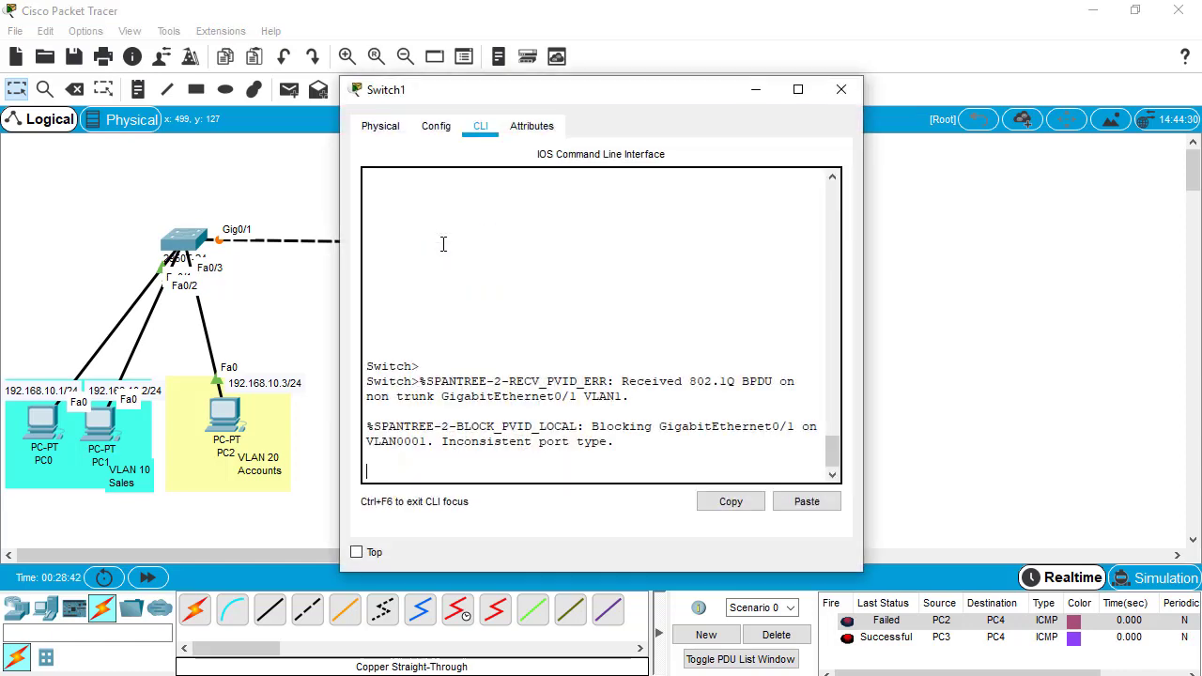
{"action": "left_click_drag", "start_coordinate": [551, 90], "coordinate": [891, 130]}
{"action": "key", "text": "Return"}
{"action": "key", "text": "Return"}
{"action": "key", "text": "Return"}
{"action": "key", "text": "Return"}
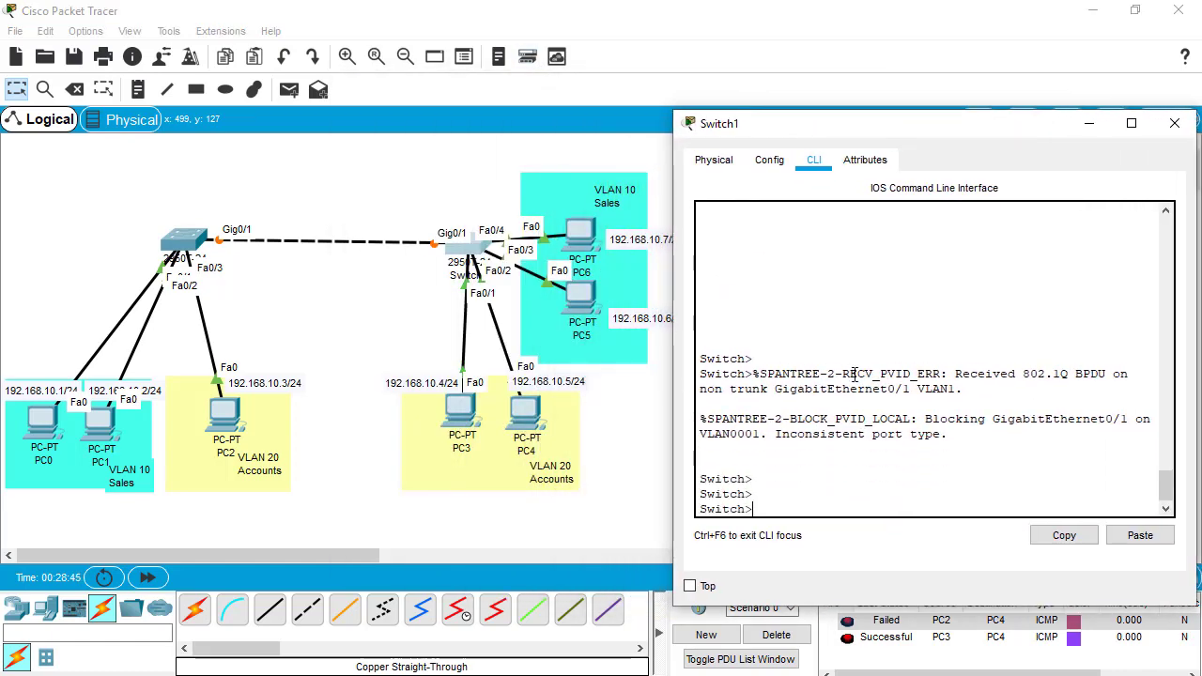
{"action": "type", "text": "enable"}
{"action": "key", "text": "Return"}
{"action": "type", "text": "conf"}
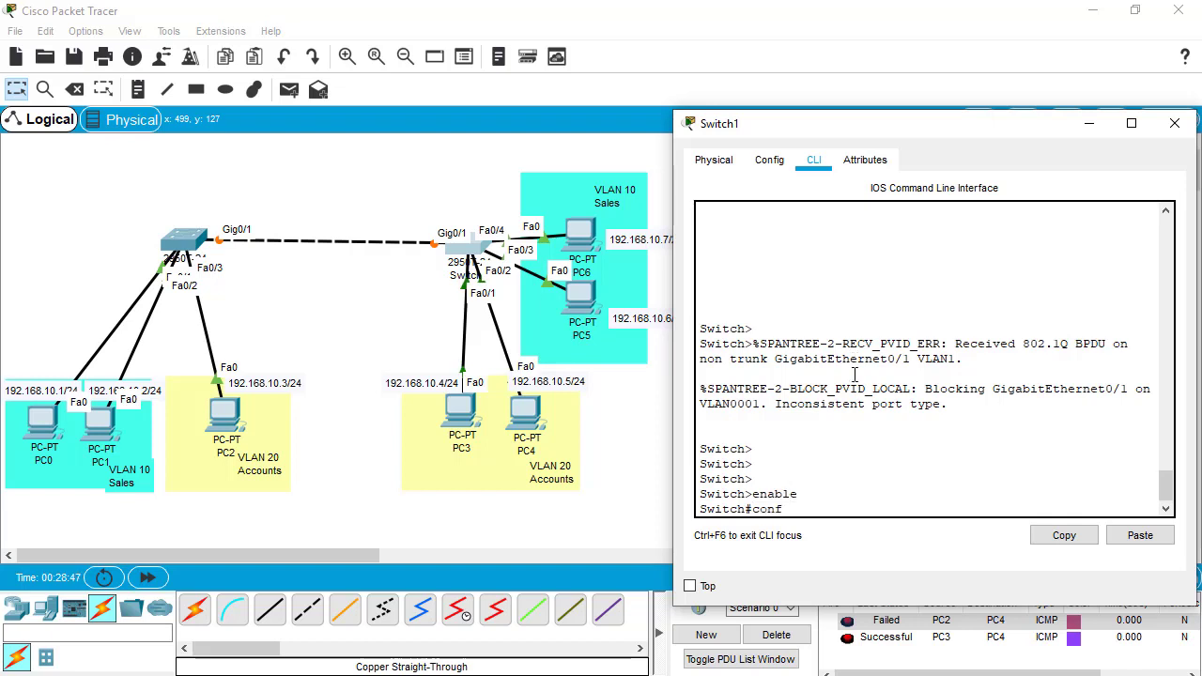
{"action": "type", "text": "igure terminal"}
{"action": "key", "text": "Return"}
Step: Set interface gigabitethernet 0/1 on Switch1 to switchport mode trunk
{"action": "type", "text": "interfac"}
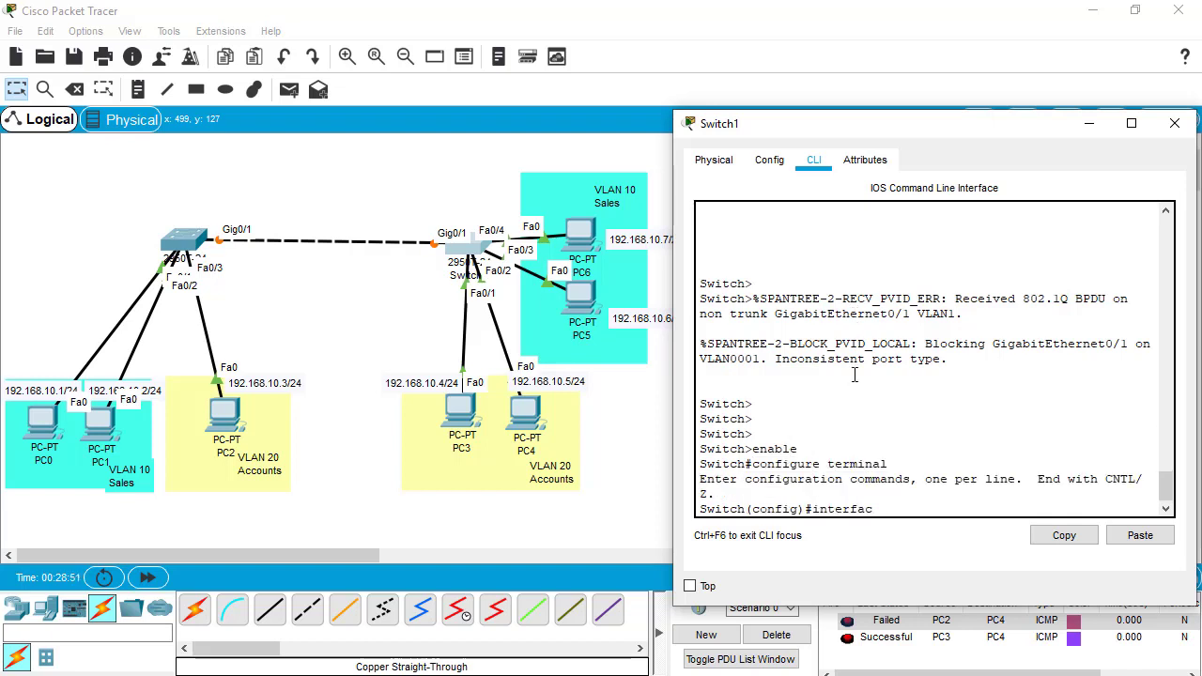
{"action": "type", "text": "e gigabitethernet 0/"}
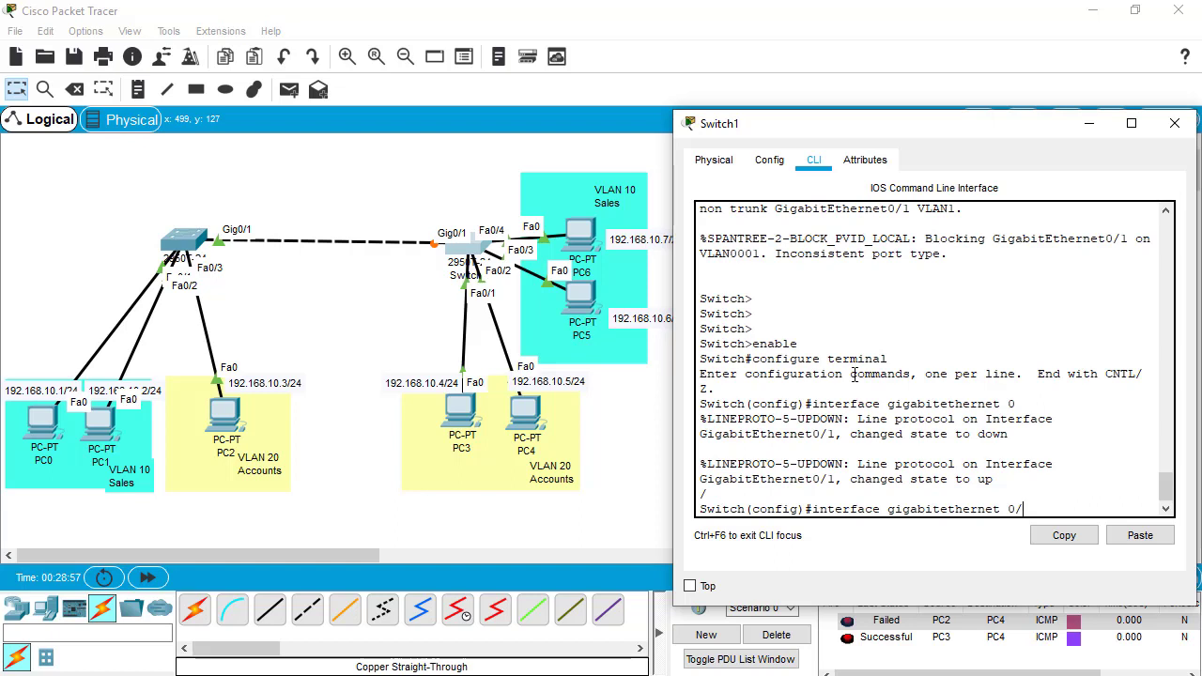
{"action": "type", "text": "1"}
{"action": "key", "text": "Return"}
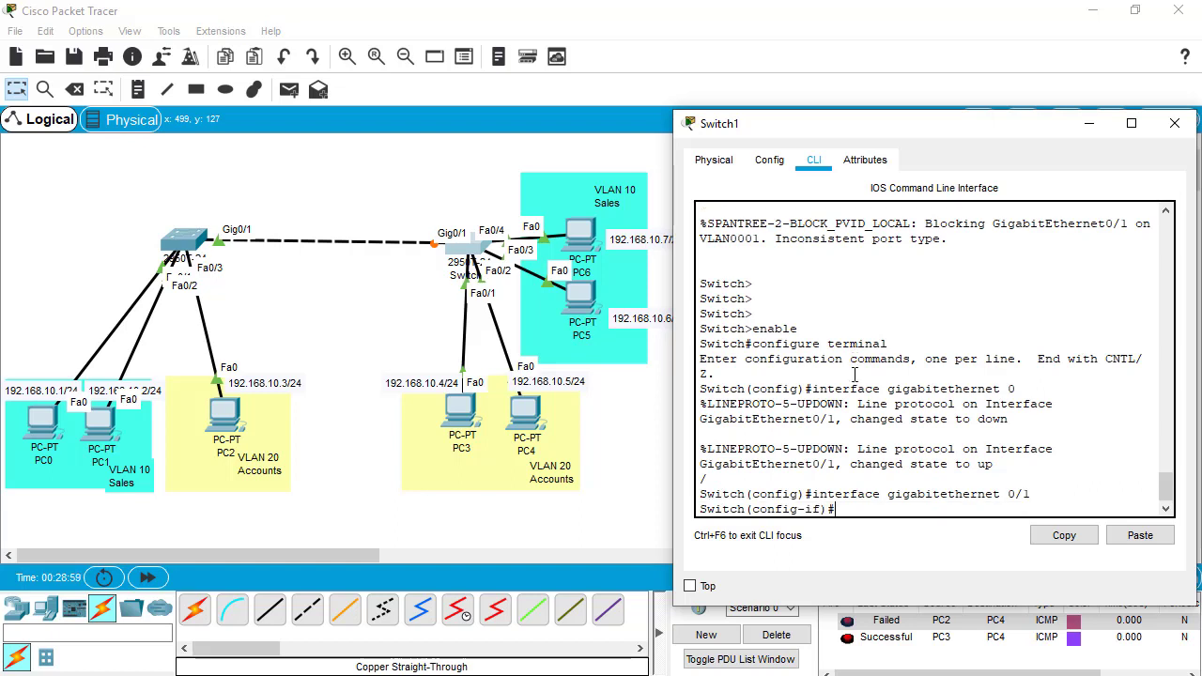
{"action": "type", "text": "switchport mode trunk"}
{"action": "key", "text": "Return"}
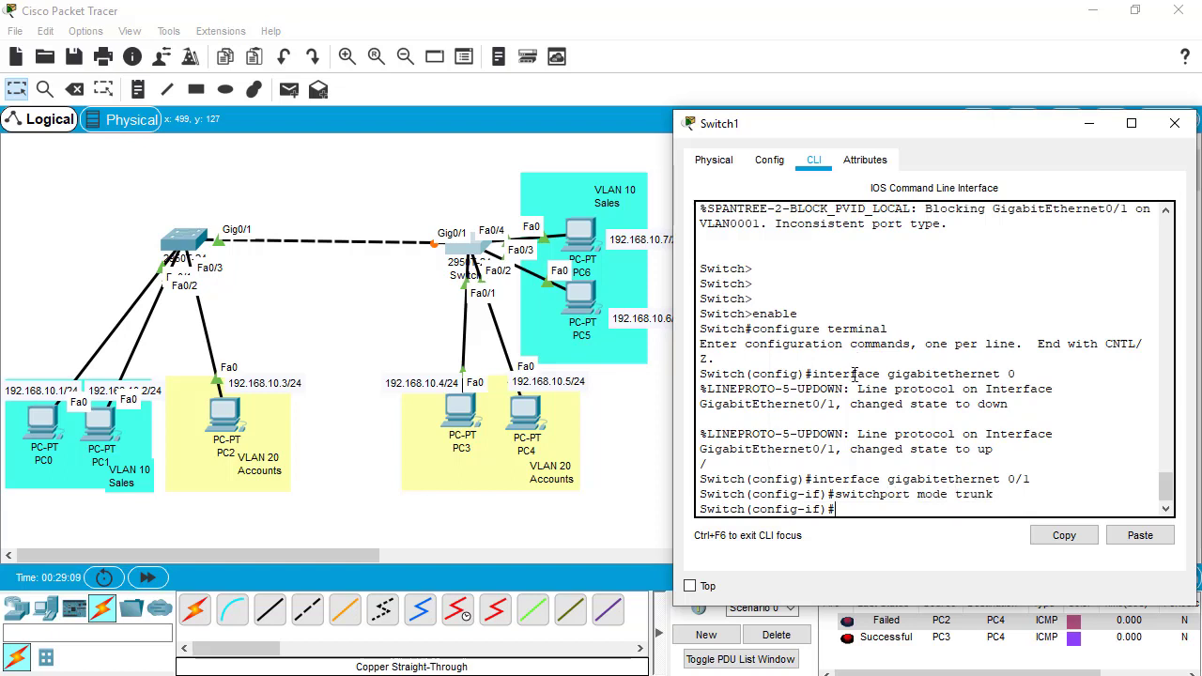
Step: Exit interface and global configuration modes on Switch1 to return to privileged mode
{"action": "type", "text": "exit"}
{"action": "key", "text": "Return"}
{"action": "key", "text": "Return"}
{"action": "key", "text": "Return"}
{"action": "type", "text": "exi"}
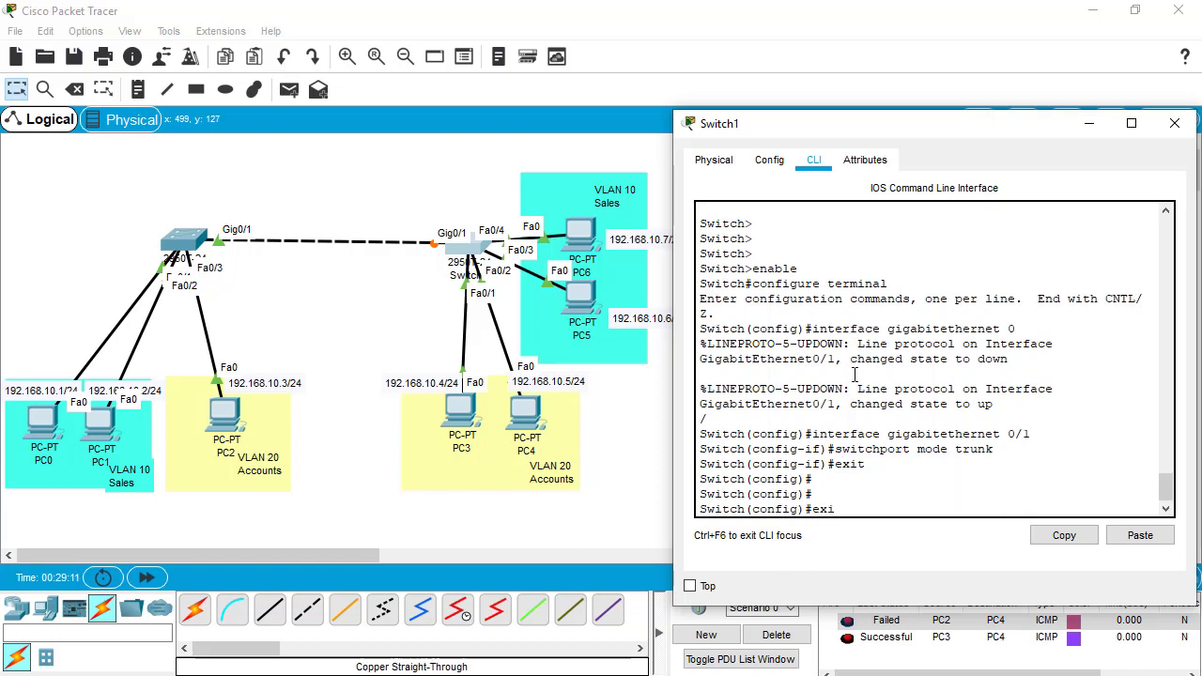
{"action": "type", "text": "t"}
{"action": "key", "text": "Return"}
{"action": "key", "text": "Return"}
Step: Save Switch1's configuration with copy running-config startup-config under the default filename
{"action": "type", "text": "copy r"}
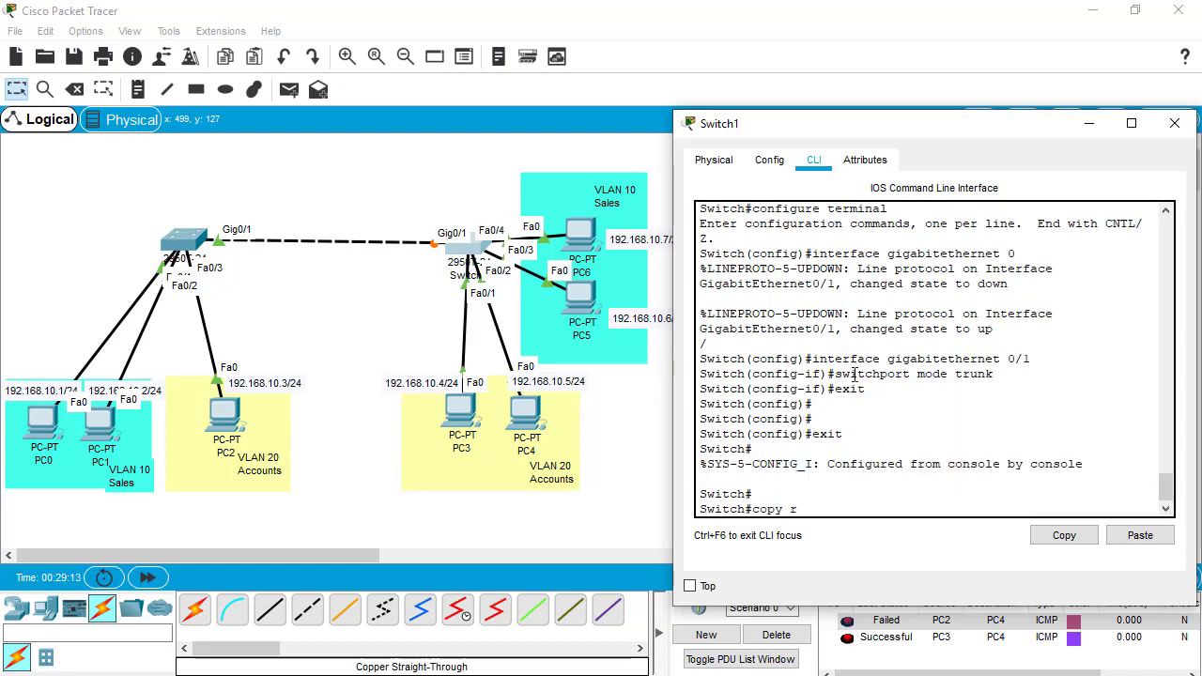
{"action": "type", "text": "unning-config startup-config"}
{"action": "key", "text": "Return"}
{"action": "key", "text": "Return"}
{"action": "key", "text": "Return"}
Step: Exit the privileged console session on Switch1 and return to its user prompt
{"action": "type", "text": "ex"}
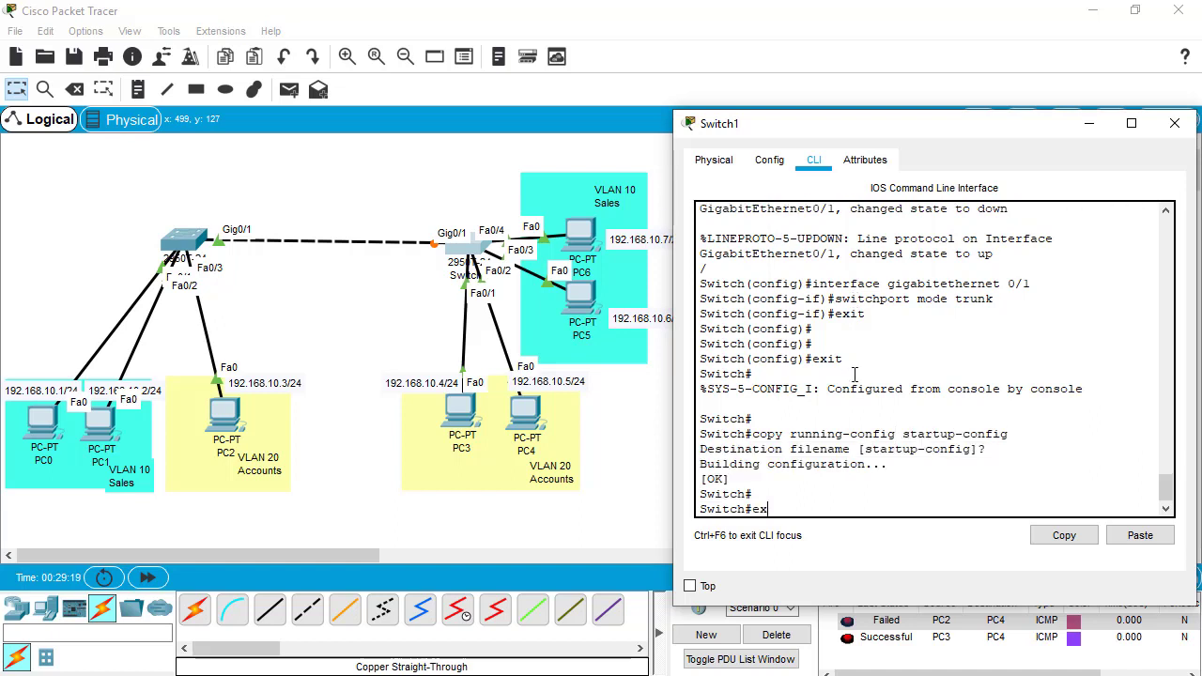
{"action": "type", "text": "it"}
{"action": "key", "text": "Return"}
{"action": "key", "text": "Return"}
{"action": "key", "text": "Return"}
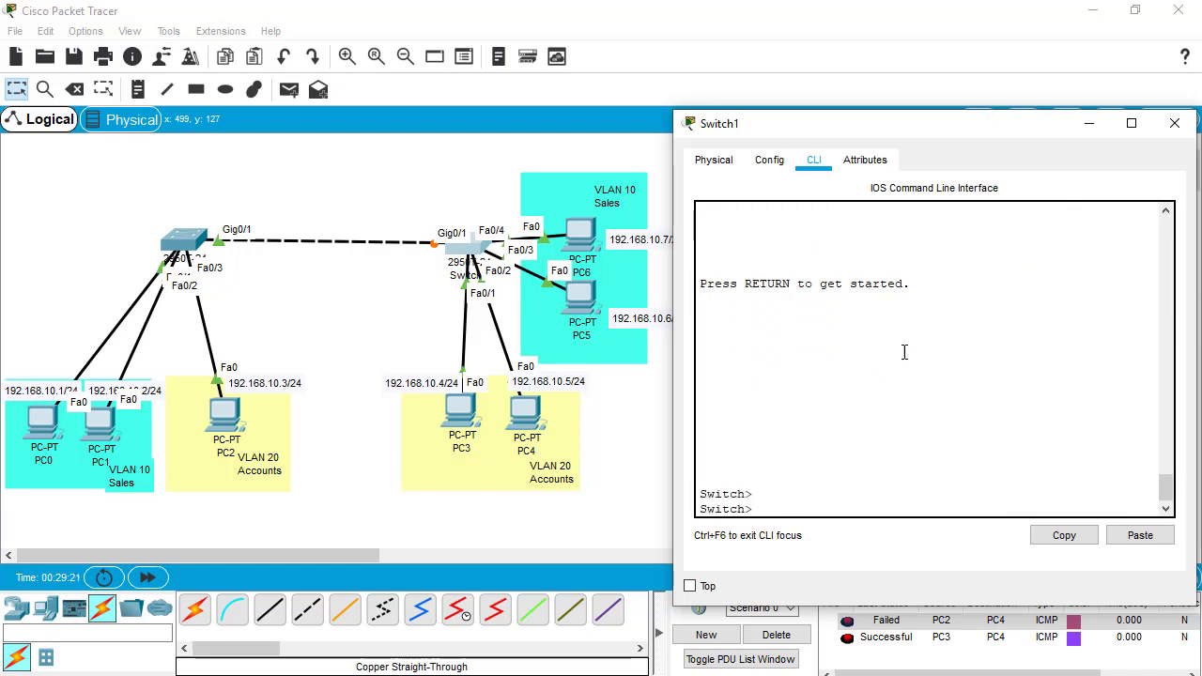
Step: Clear the old PDU tests from Scenario 0 and send a simple PDU from PC2 to PC3
{"action": "left_click", "coordinate": [1172, 123]}
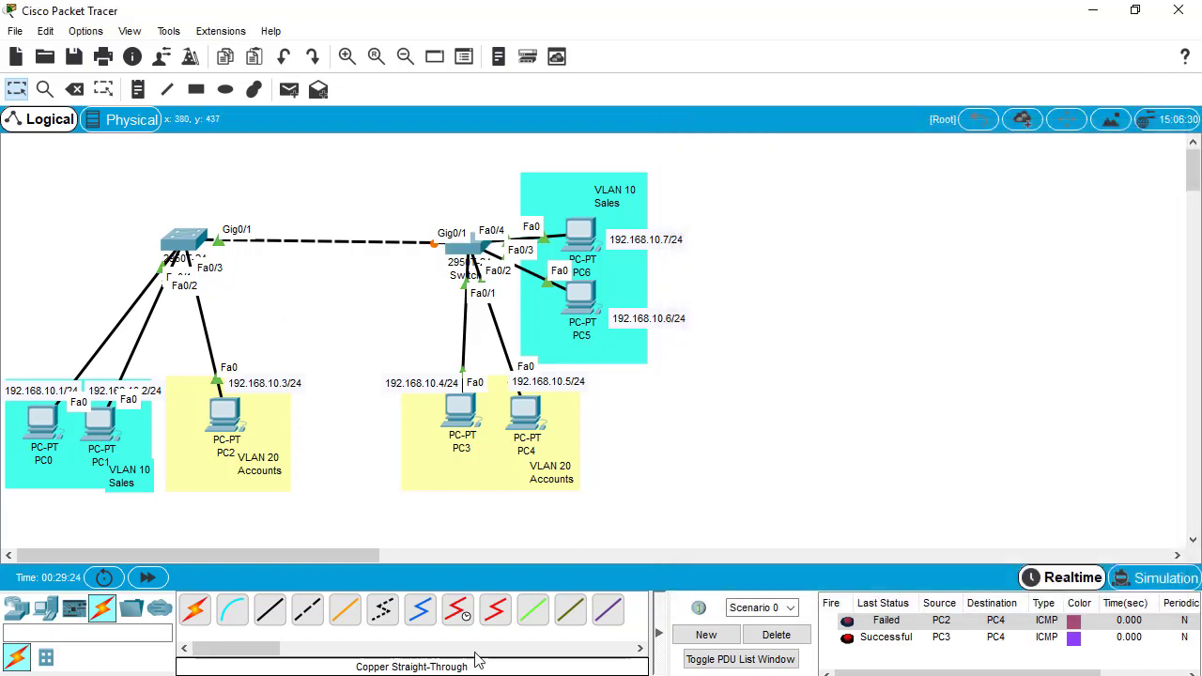
{"action": "left_click", "coordinate": [758, 636]}
{"action": "left_click", "coordinate": [287, 95]}
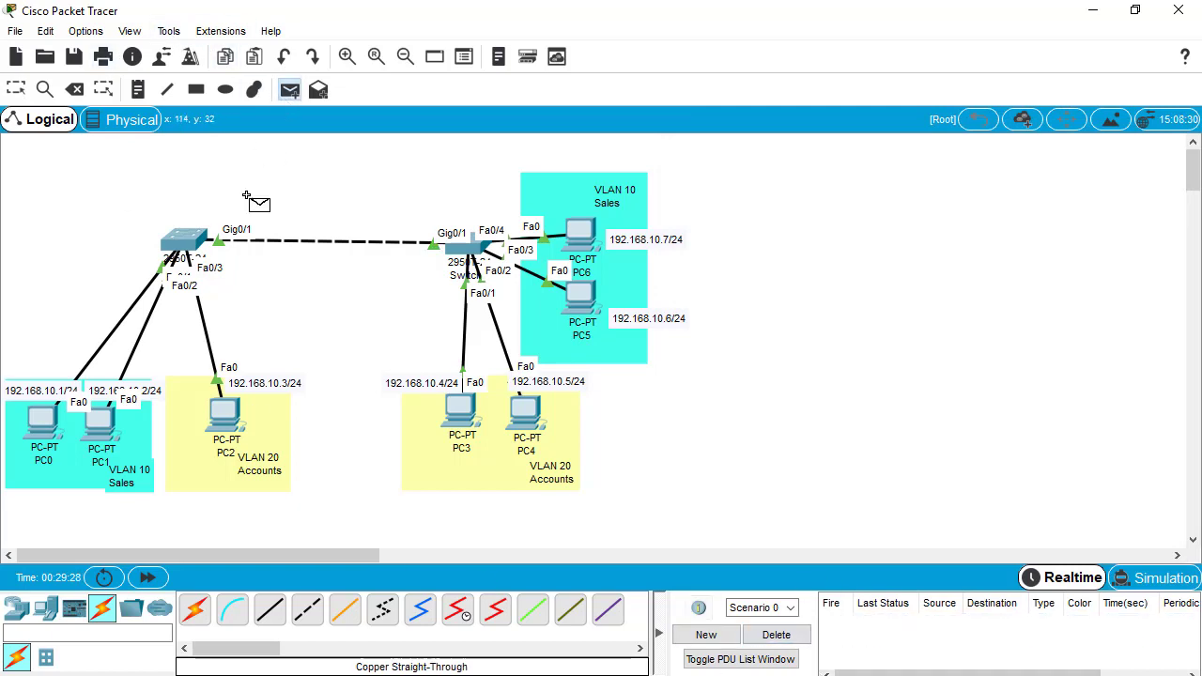
{"action": "left_click", "coordinate": [226, 419]}
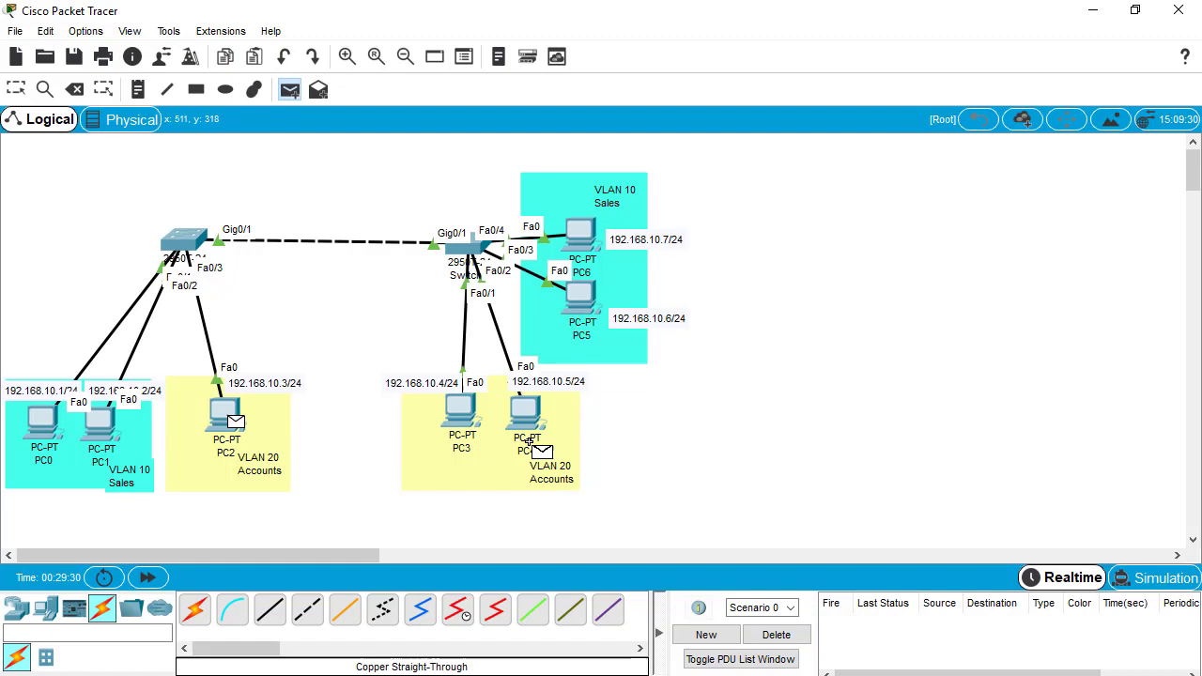
{"action": "left_click", "coordinate": [463, 417]}
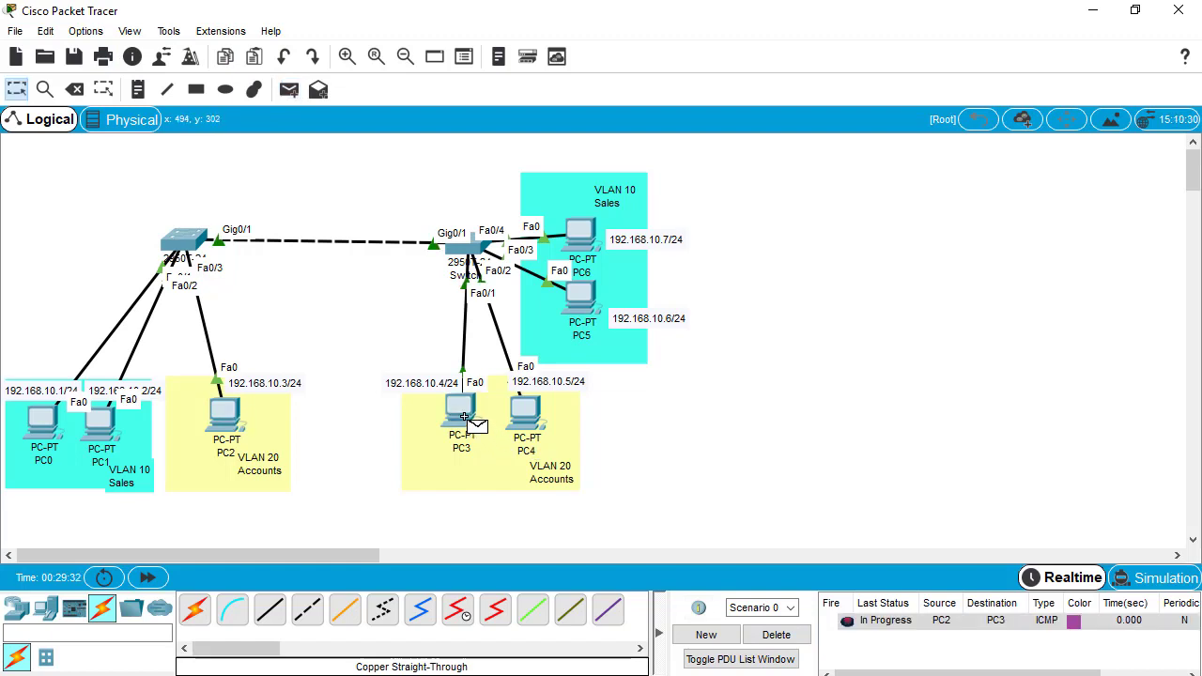
Step: Send a simple PDU from PC2 to PC4 to test VLAN 20 connectivity across the trunk
{"action": "left_click", "coordinate": [289, 90]}
{"action": "left_click", "coordinate": [229, 422]}
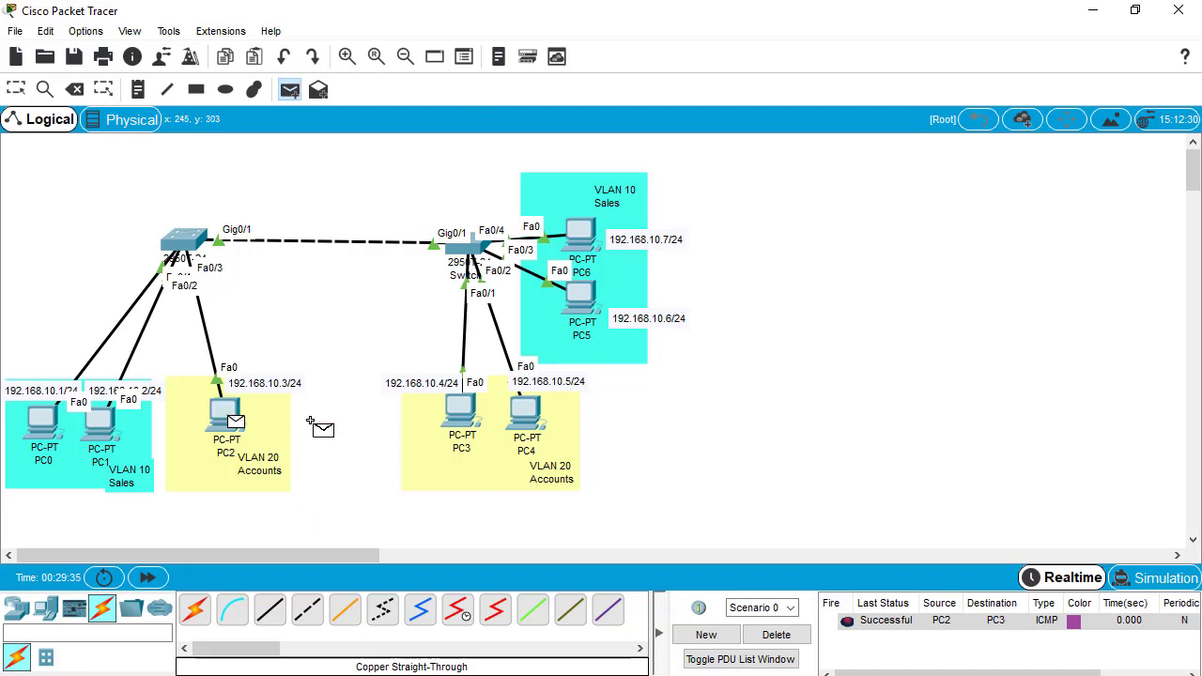
{"action": "left_click", "coordinate": [539, 424]}
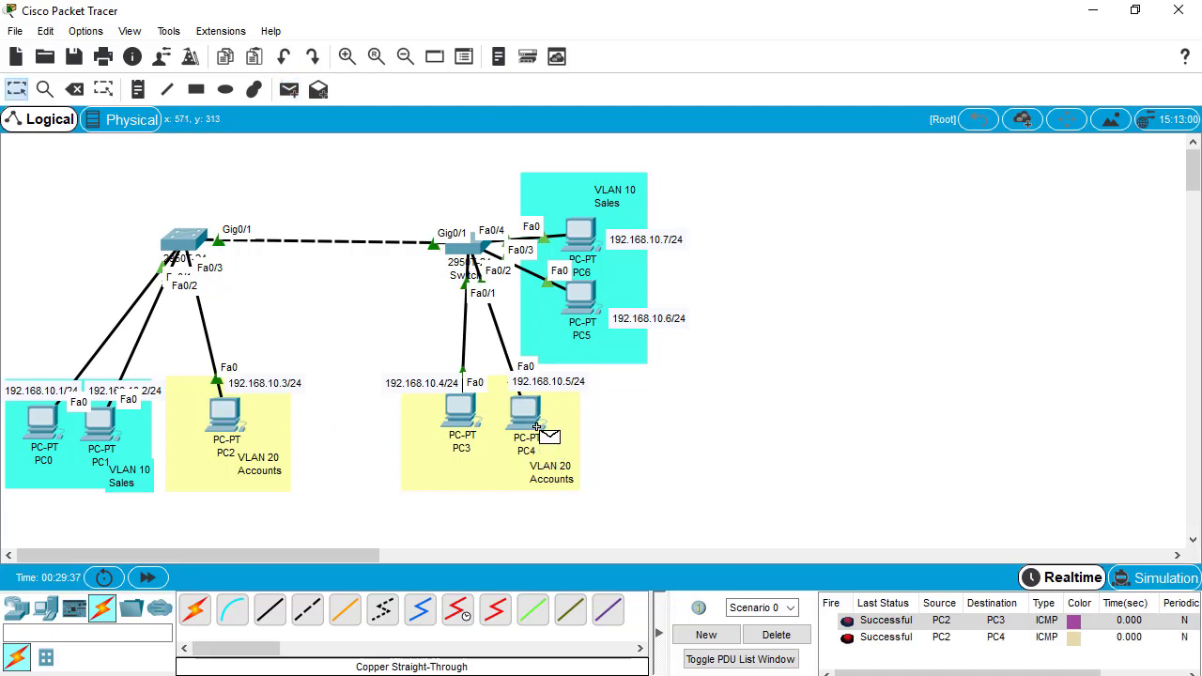
Step: Test traffic between VLANs by sending simple PDUs from PC2 to PC5 and from PC6 to PC2
{"action": "left_click", "coordinate": [290, 98]}
{"action": "left_click", "coordinate": [227, 422]}
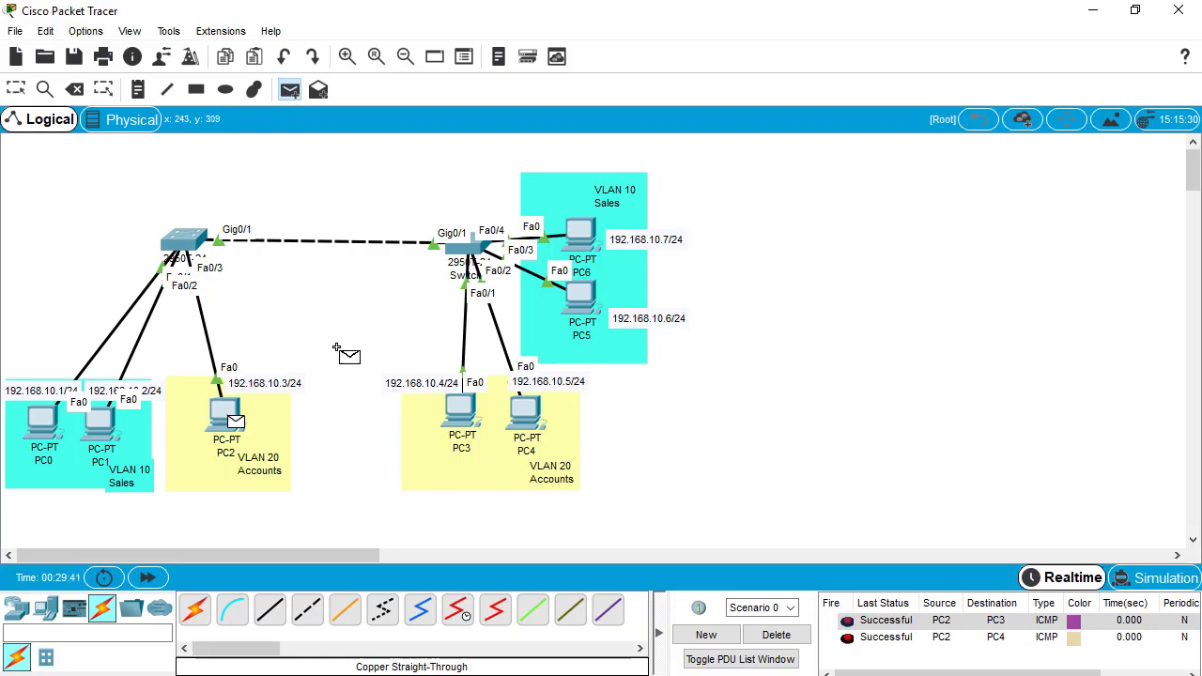
{"action": "left_click", "coordinate": [579, 296]}
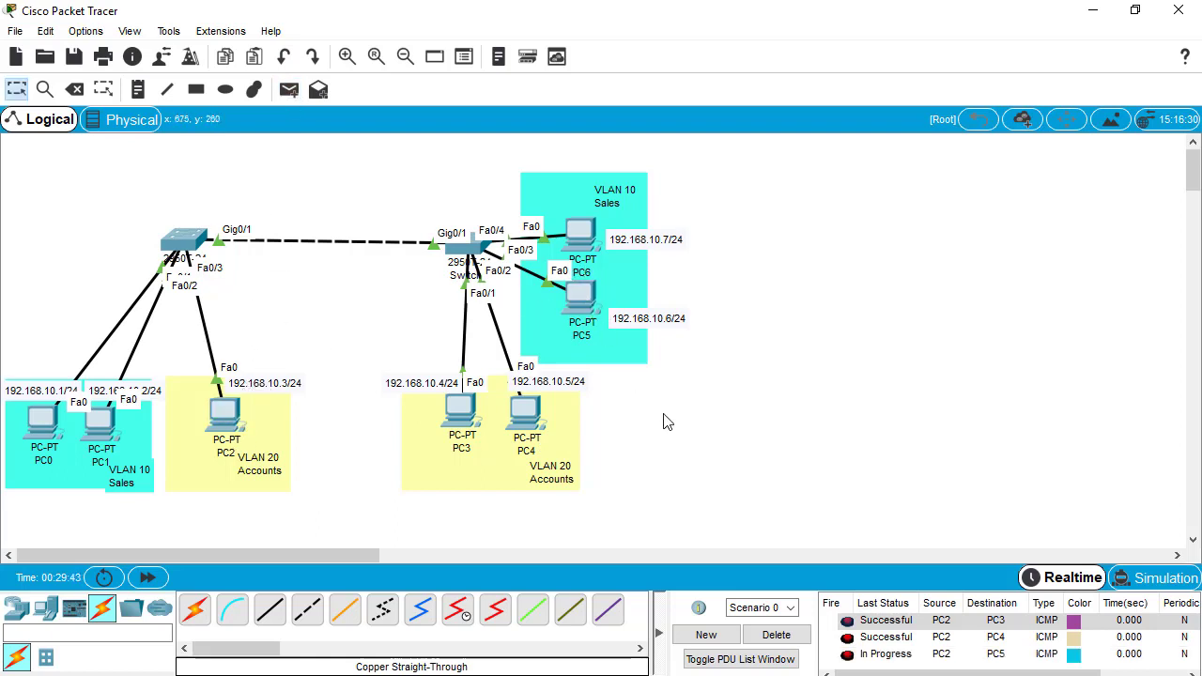
{"action": "left_click", "coordinate": [288, 90]}
{"action": "left_click", "coordinate": [579, 235]}
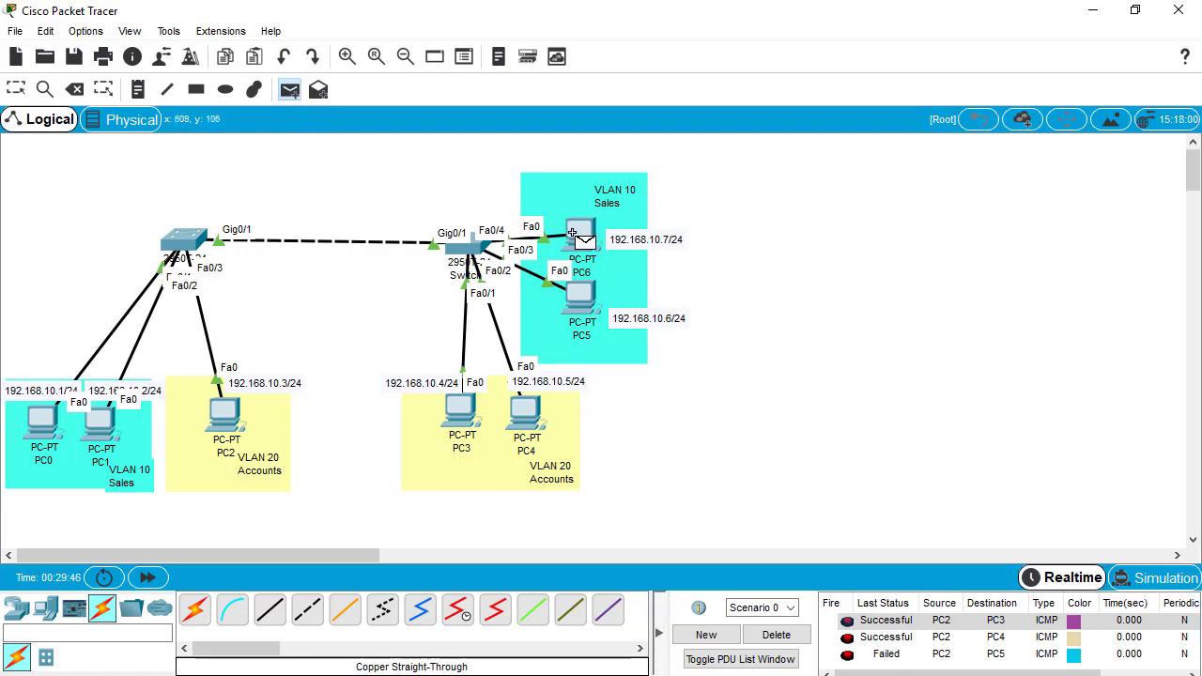
{"action": "left_click", "coordinate": [218, 416]}
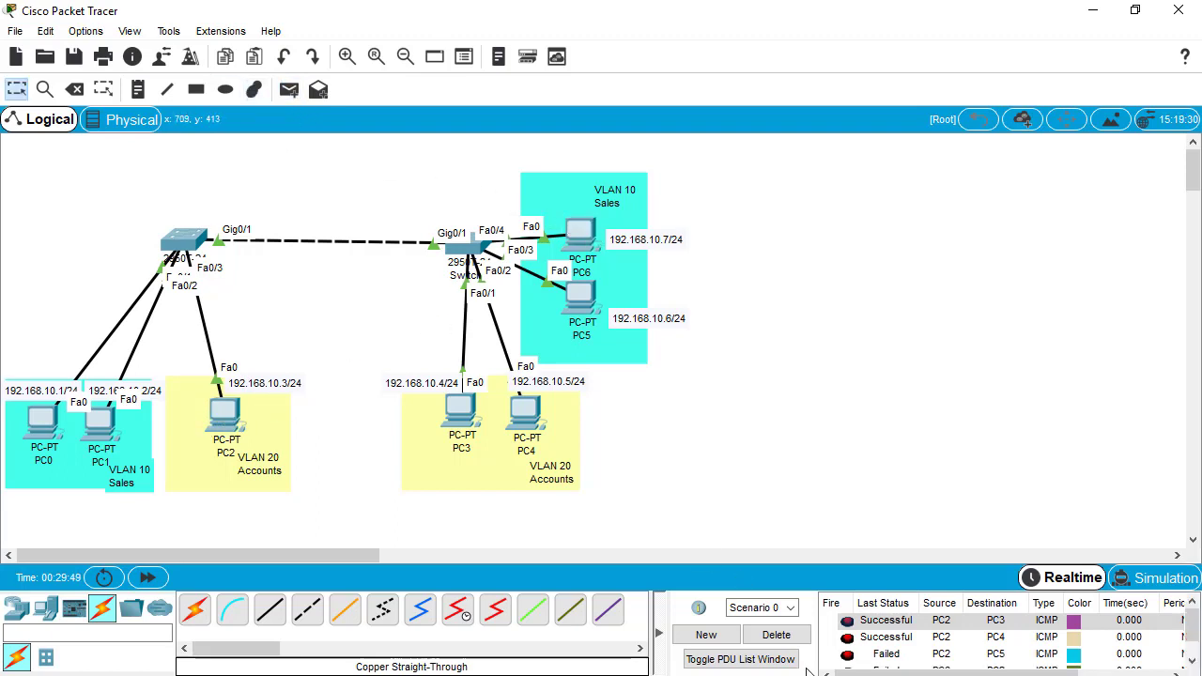
Step: Clear Scenario 0's PDU list and send a simple PDU from PC1 to PC5 within VLAN 10
{"action": "left_click", "coordinate": [777, 636]}
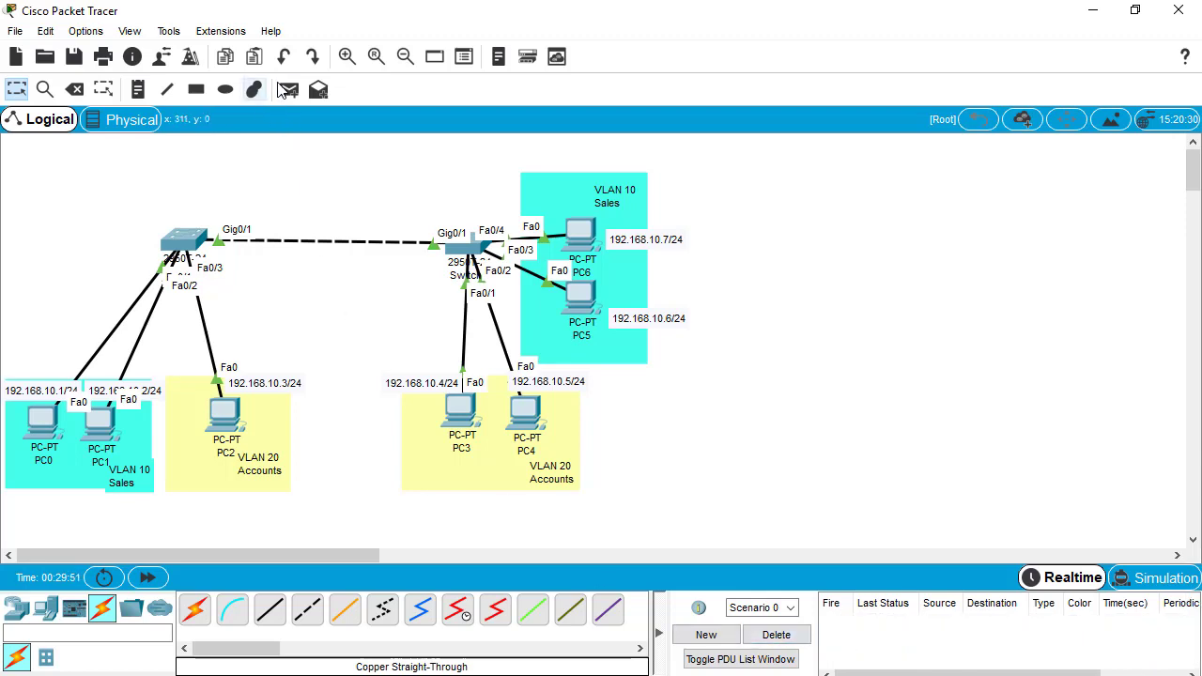
{"action": "left_click", "coordinate": [286, 90]}
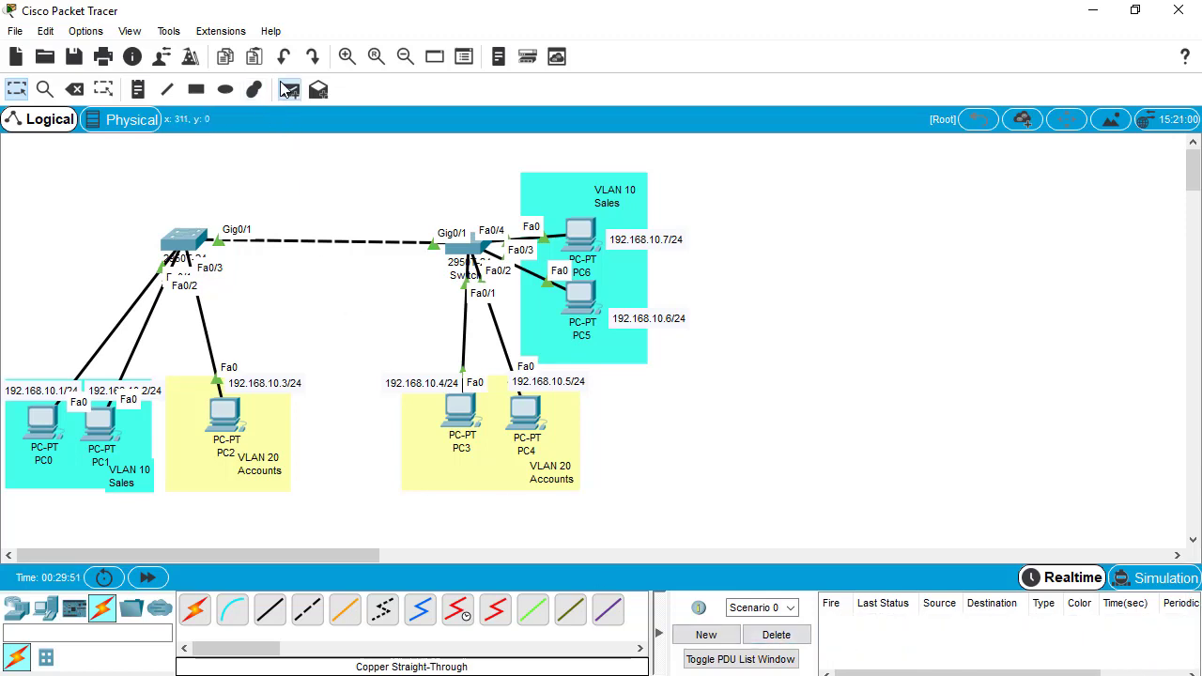
{"action": "left_click", "coordinate": [100, 436]}
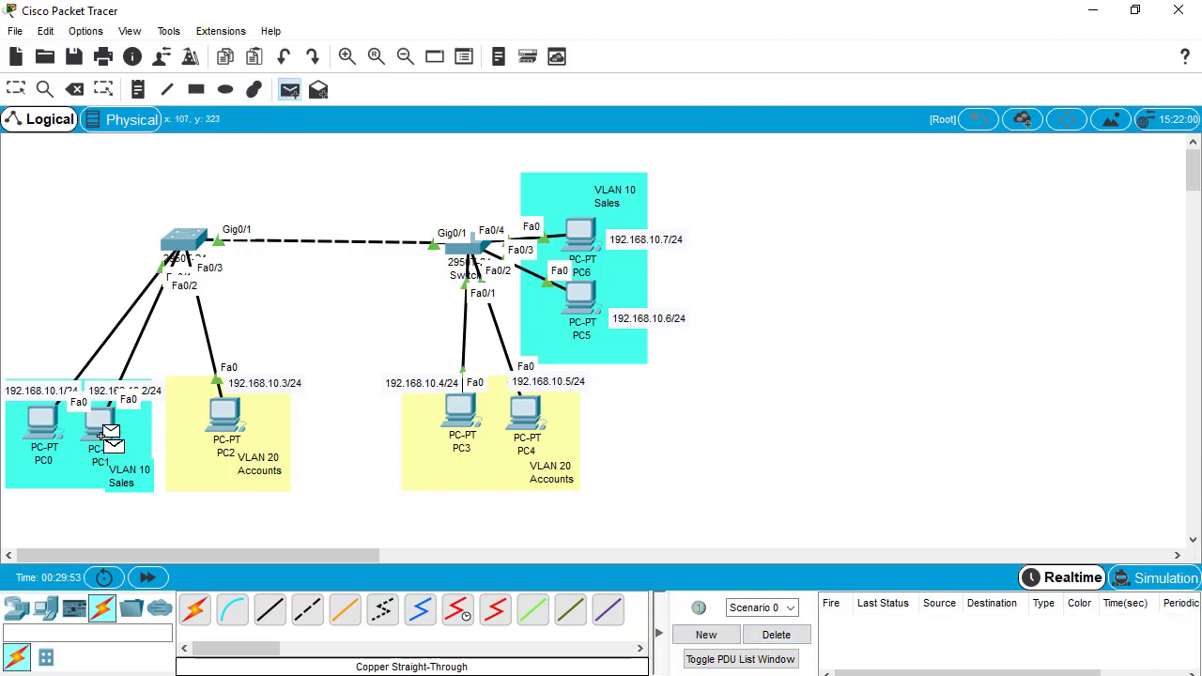
{"action": "left_click", "coordinate": [583, 311]}
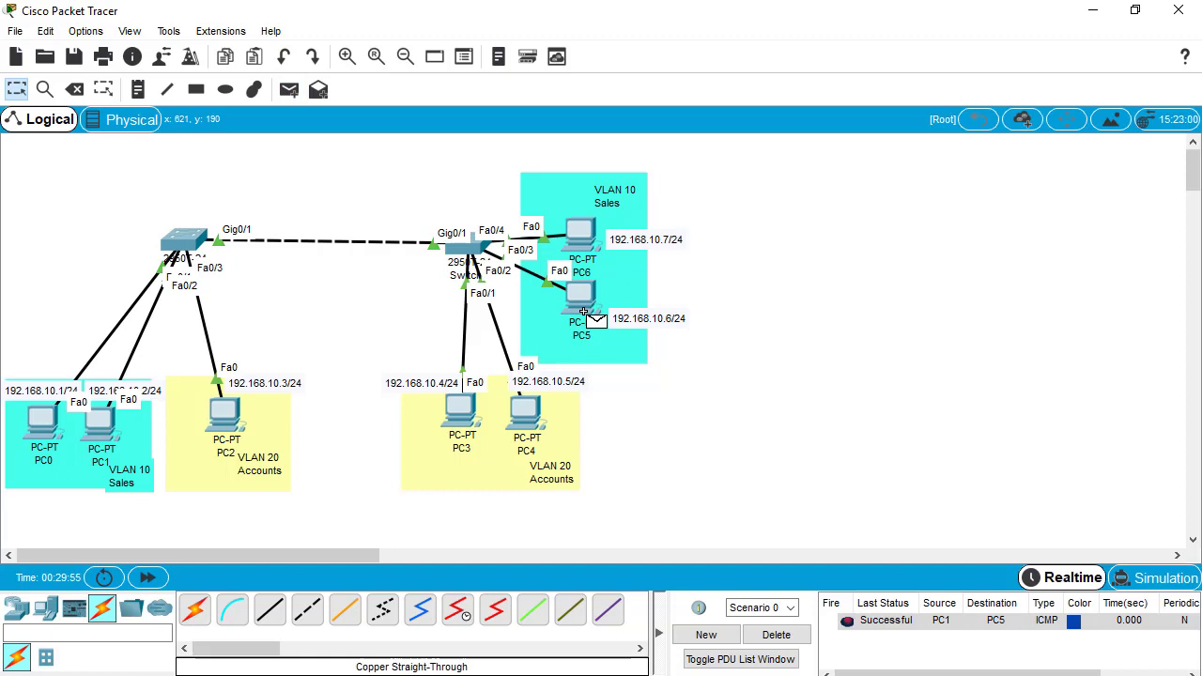
Step: Send a simple PDU from PC0 to PC6 to test VLAN 10 connectivity between the two switches
{"action": "left_click", "coordinate": [286, 89]}
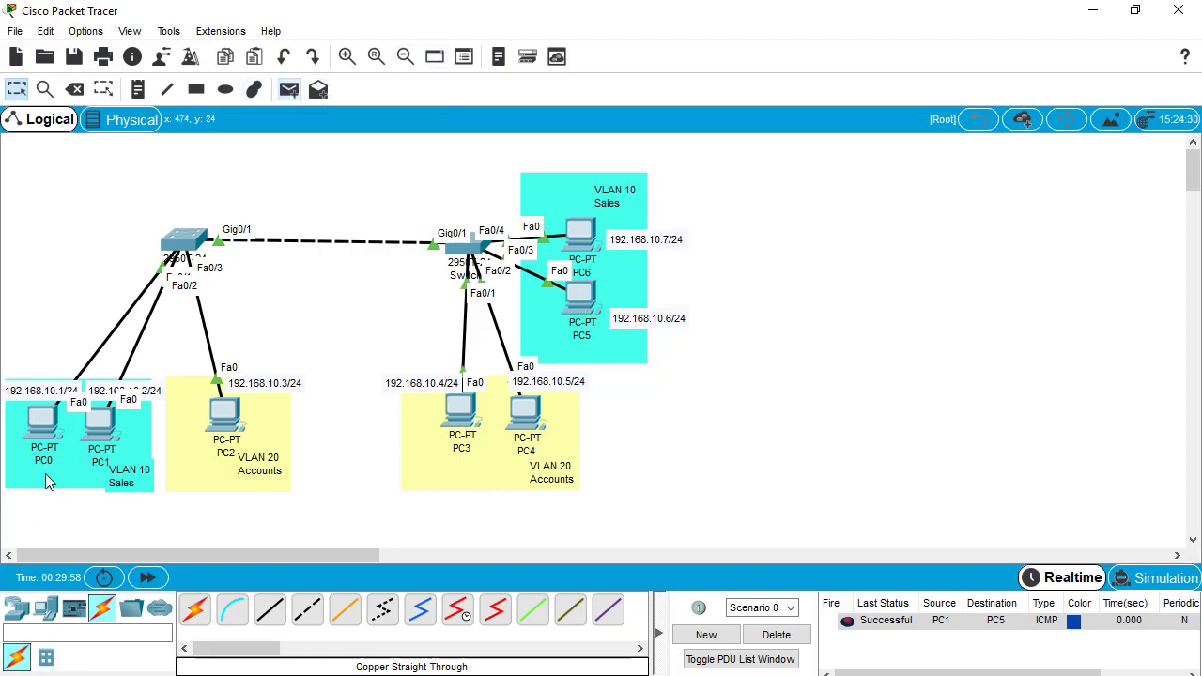
{"action": "key", "text": "Escape"}
{"action": "left_click", "coordinate": [288, 90]}
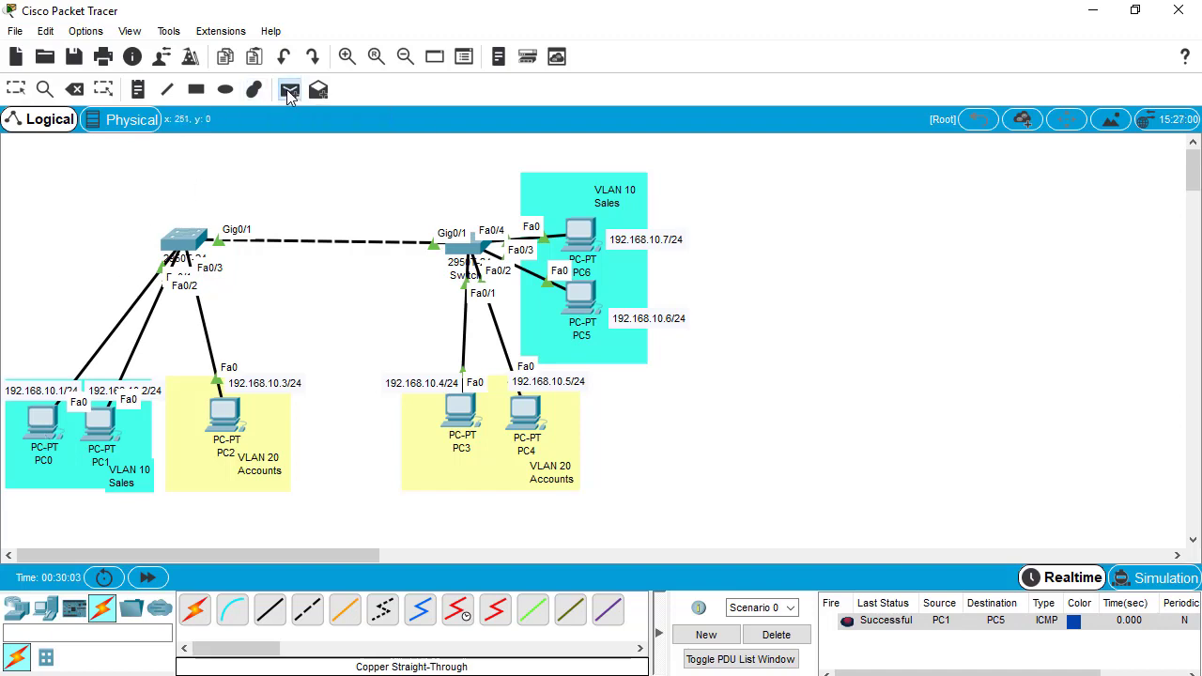
{"action": "left_click", "coordinate": [43, 422]}
{"action": "left_click", "coordinate": [580, 235]}
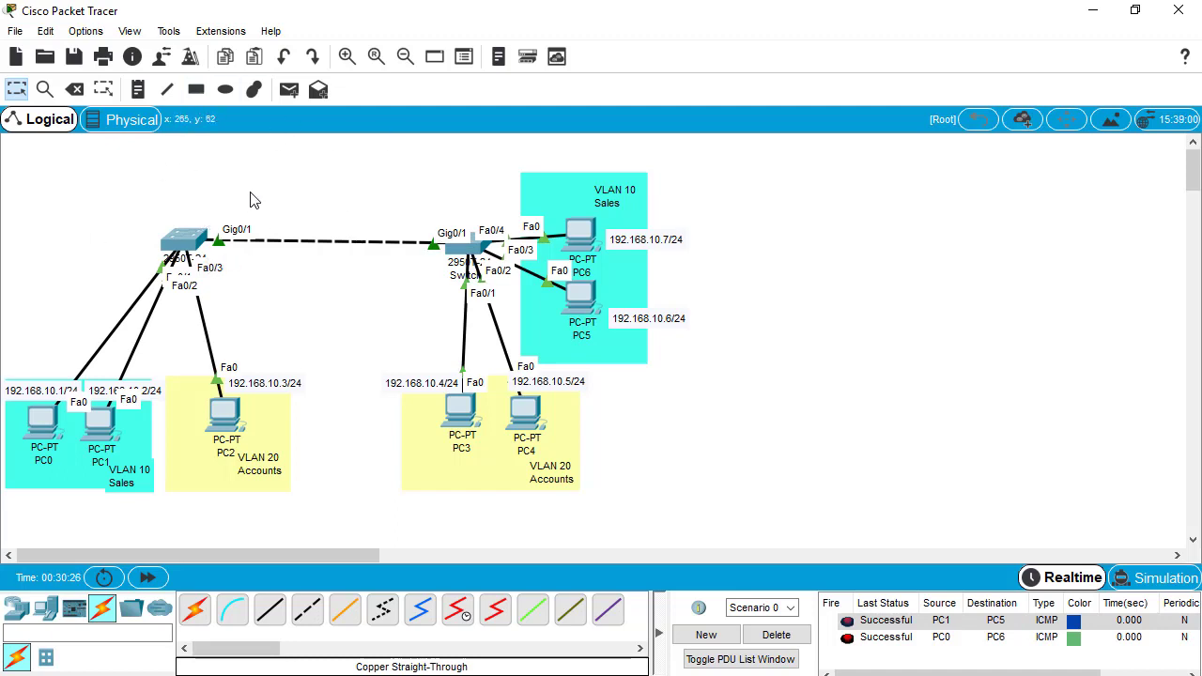
Step: Test traffic between VLANs with a simple PDU from PC1 to PC4, and clear Scenario 0's PDU list
{"action": "left_click", "coordinate": [287, 89]}
{"action": "left_click", "coordinate": [104, 429]}
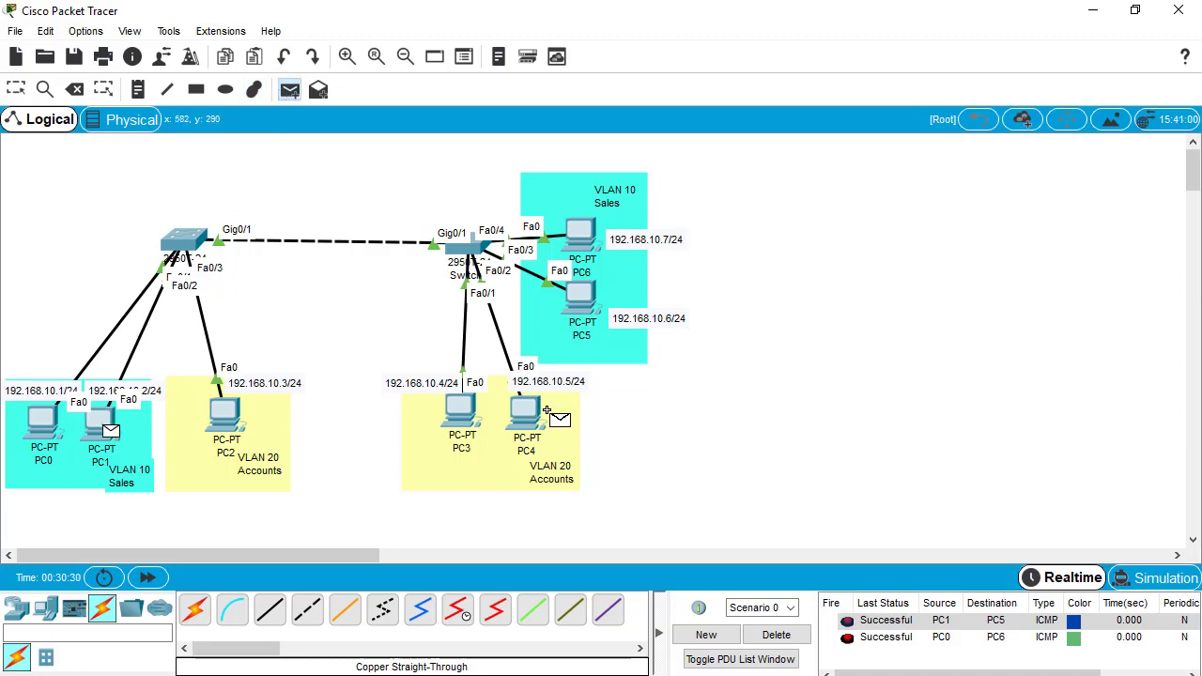
{"action": "left_click", "coordinate": [526, 415]}
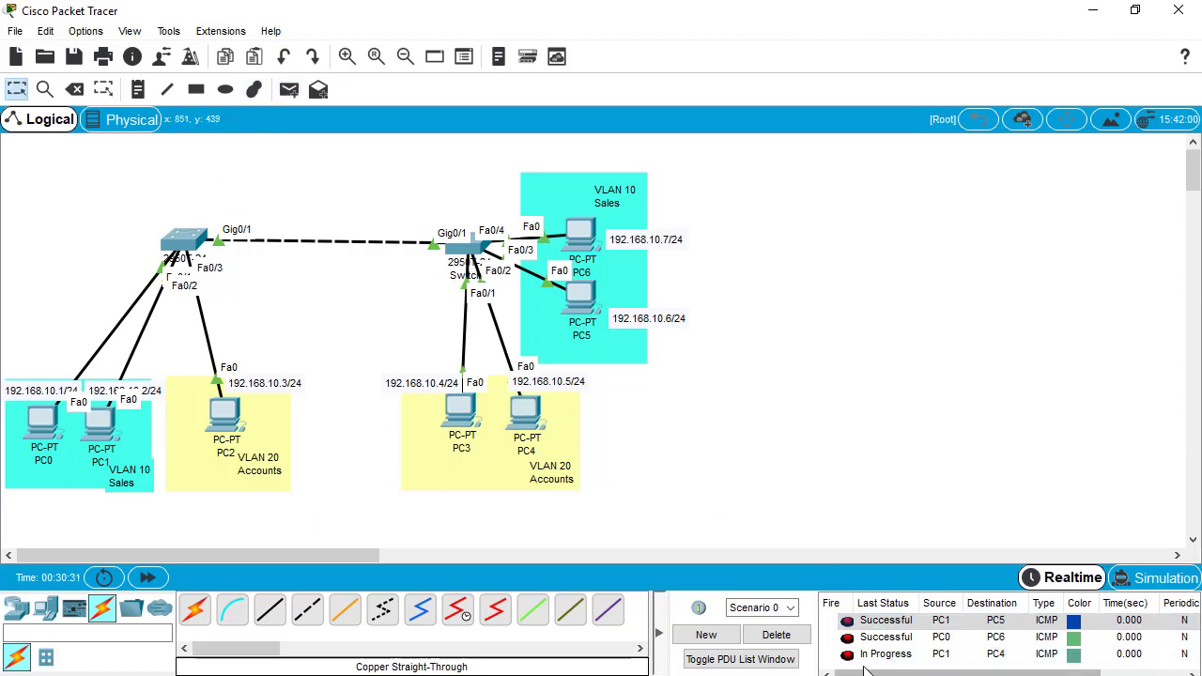
{"action": "left_click", "coordinate": [887, 657]}
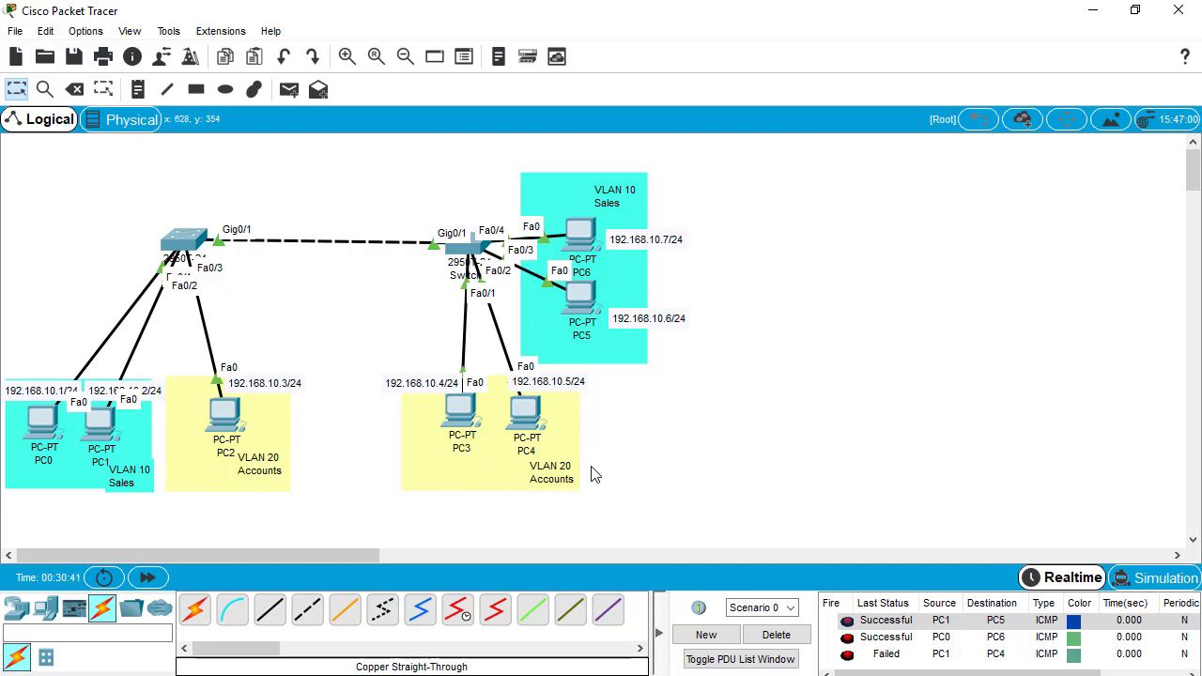
{"action": "left_click", "coordinate": [778, 635]}
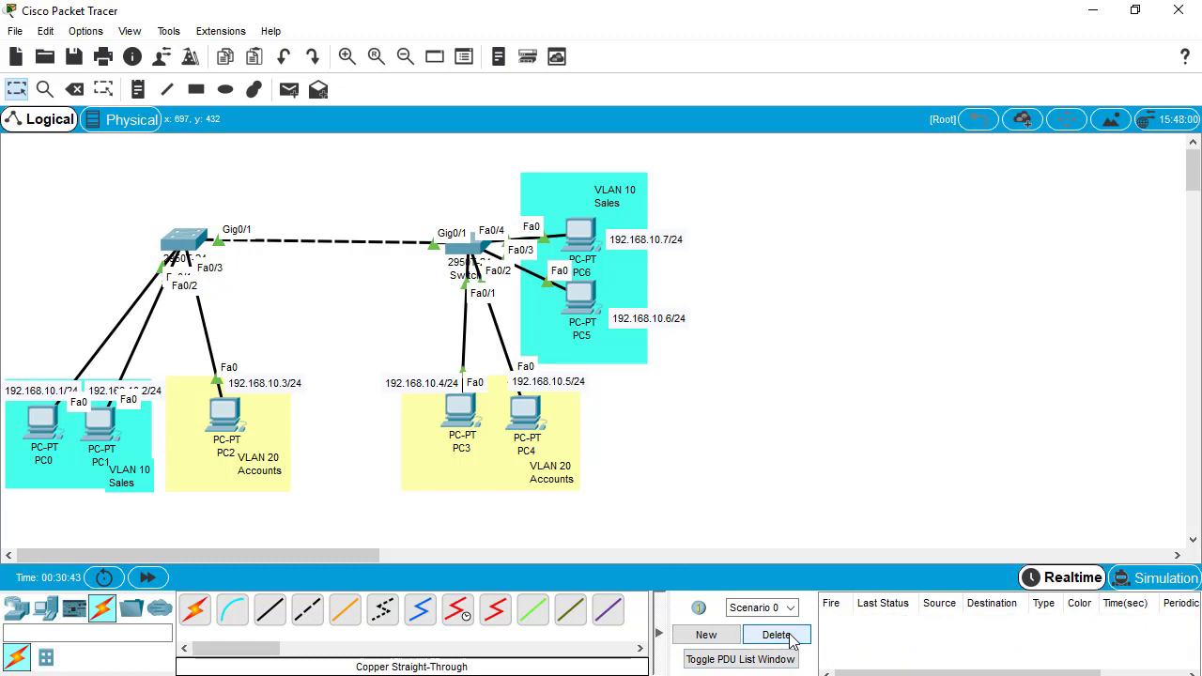